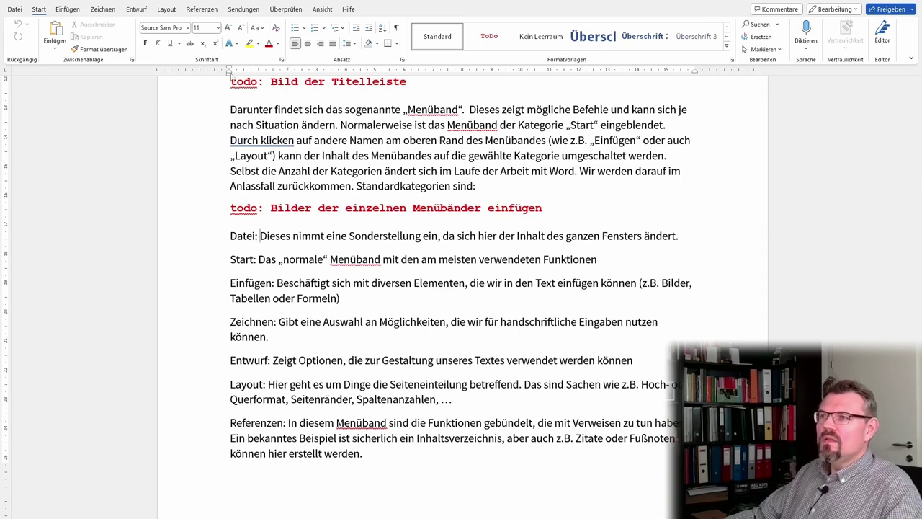
Give the Zeichnen paragraph a hanging indent so its wrapped line sits under the description.
left_click_drag(230, 73, 230, 73)
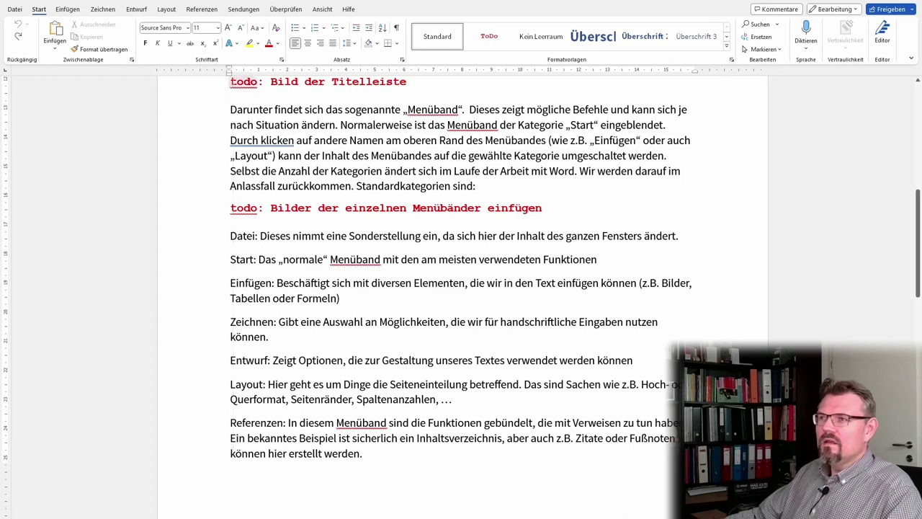
left_click_drag(230, 74, 283, 73)
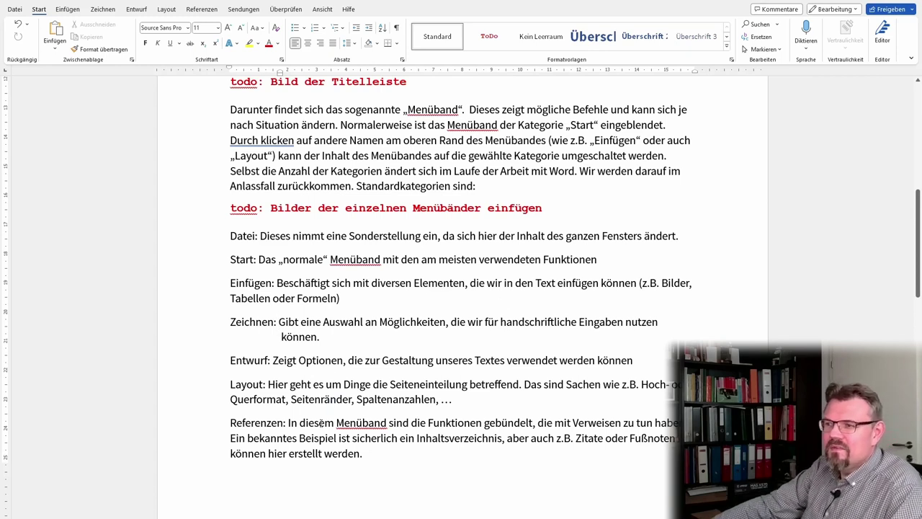
left_click(288, 398)
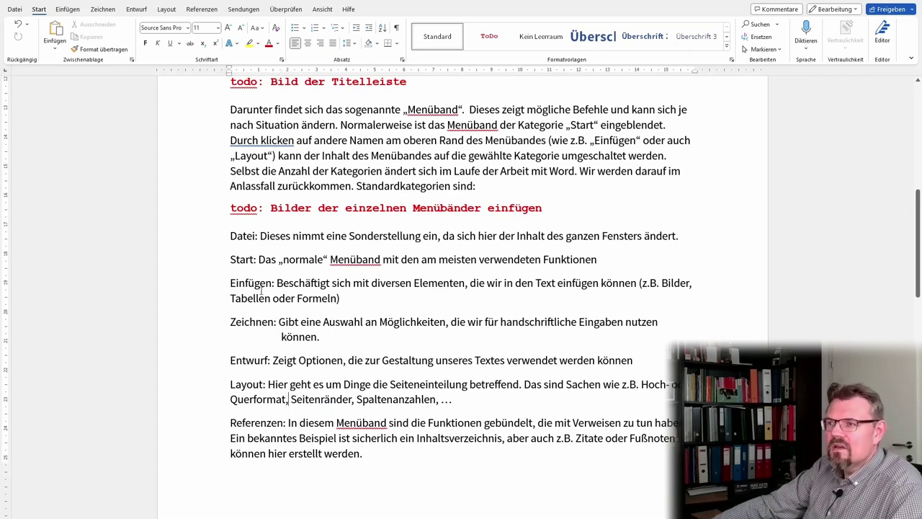
Select all the ribbon-tab paragraphs from Datei down to Hilfe.
left_click_drag(231, 238, 380, 461)
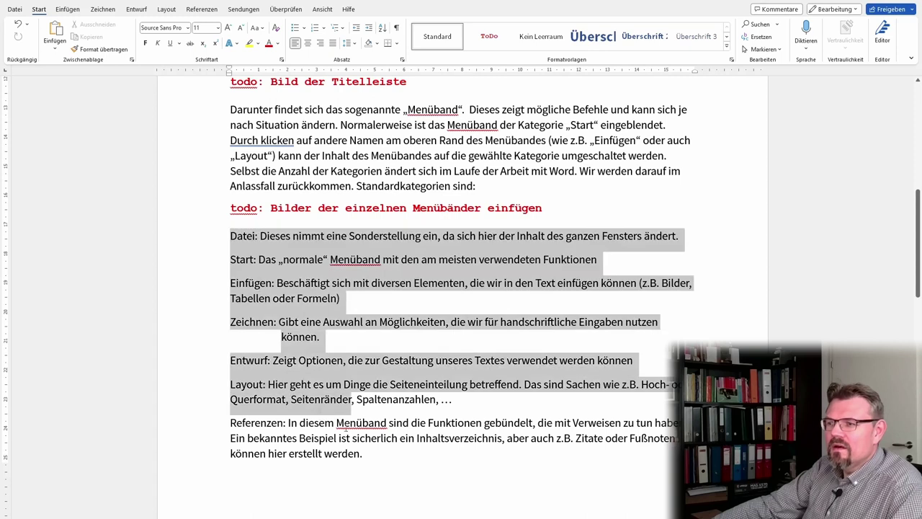
scroll(380, 461, "down", 3)
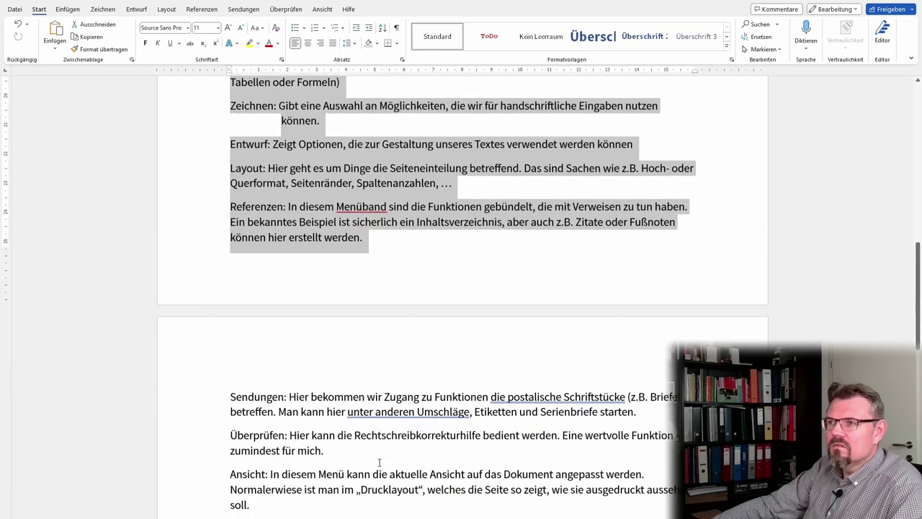
scroll(379, 462, "up", 1)
left_click(248, 139)
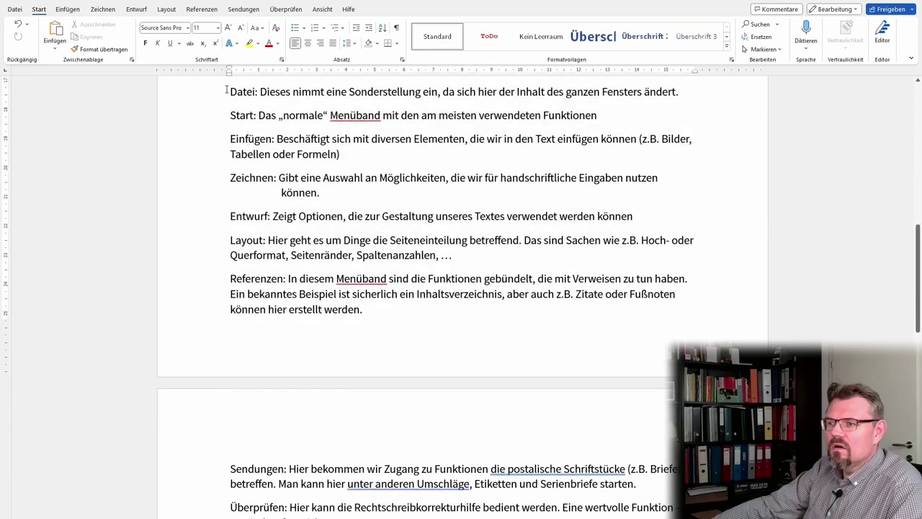
left_click_drag(231, 91, 288, 468)
scroll(314, 293, "down", 5)
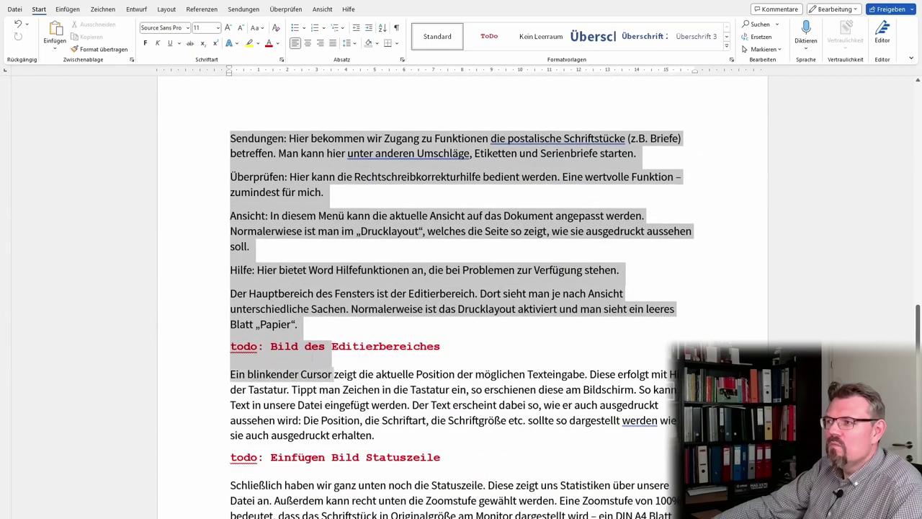
left_click_drag(314, 293, 648, 270)
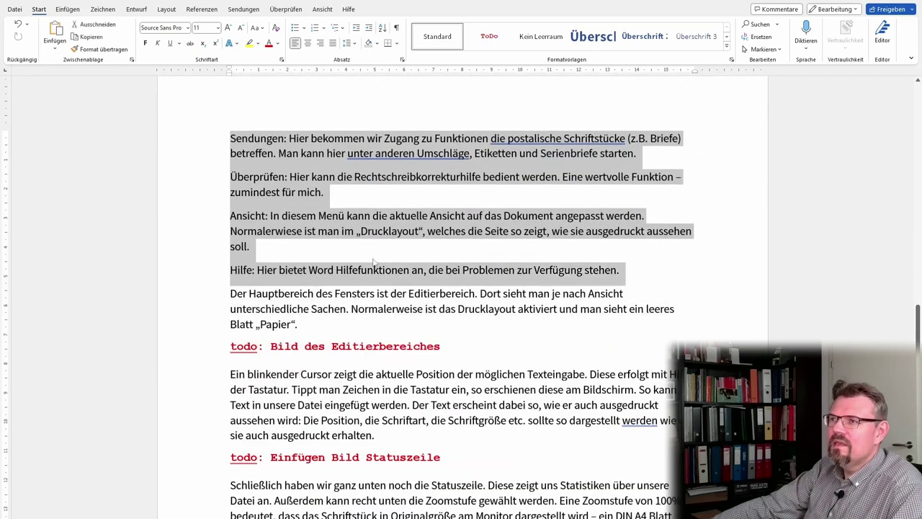
scroll(201, 178, "up", 3)
Set the selected paragraphs' hanging indent to about 3 cm on the ruler.
left_click_drag(230, 74, 287, 75)
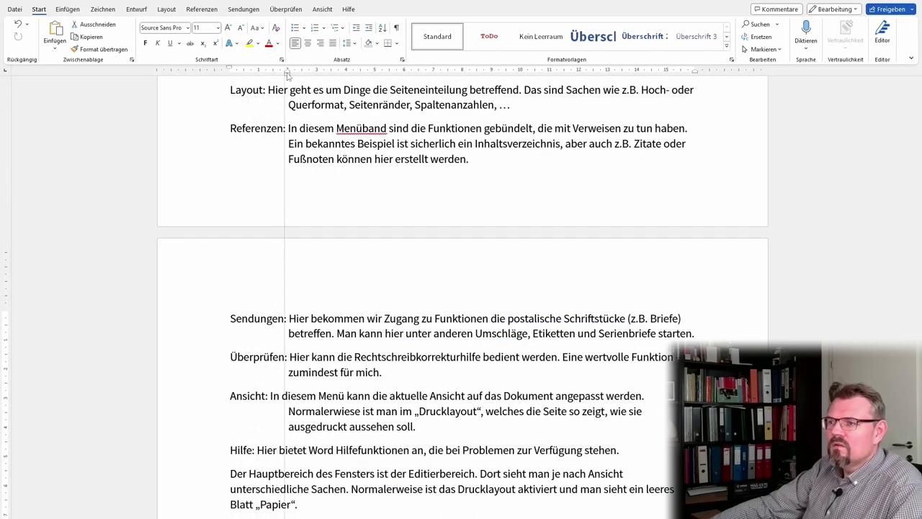
left_click_drag(288, 75, 295, 76)
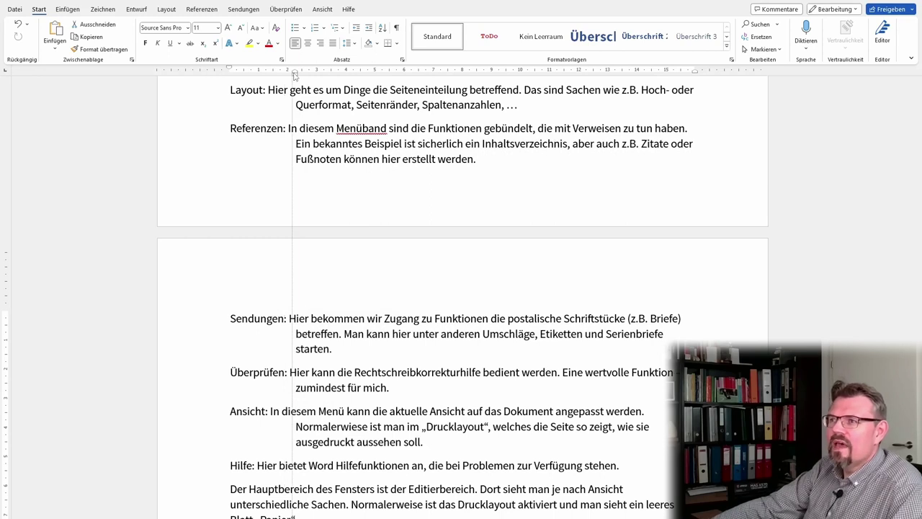
scroll(287, 227, "up", 2)
scroll(286, 227, "up", 3)
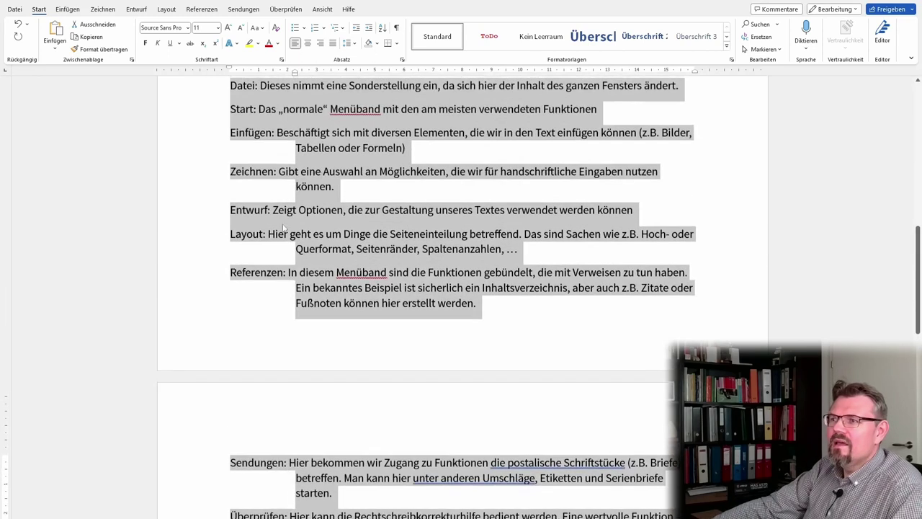
scroll(265, 224, "up", 2)
scroll(265, 224, "up", 3)
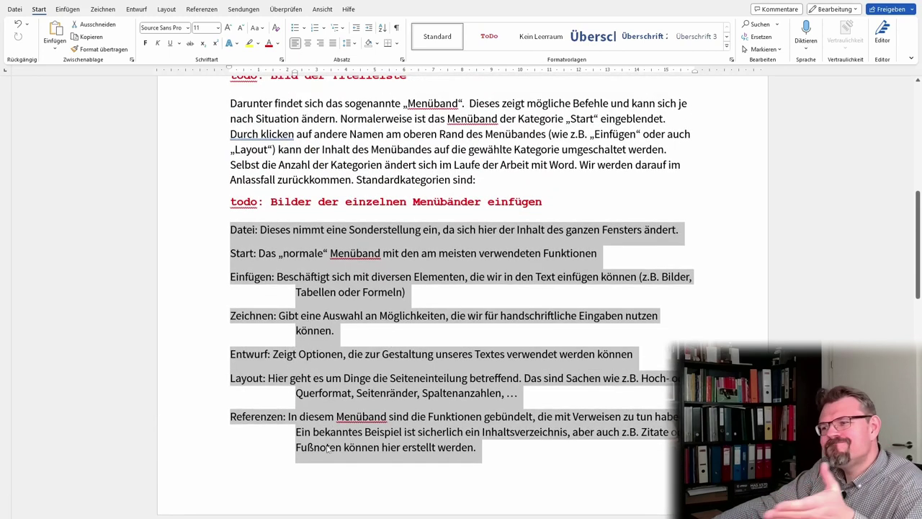
left_click(289, 418)
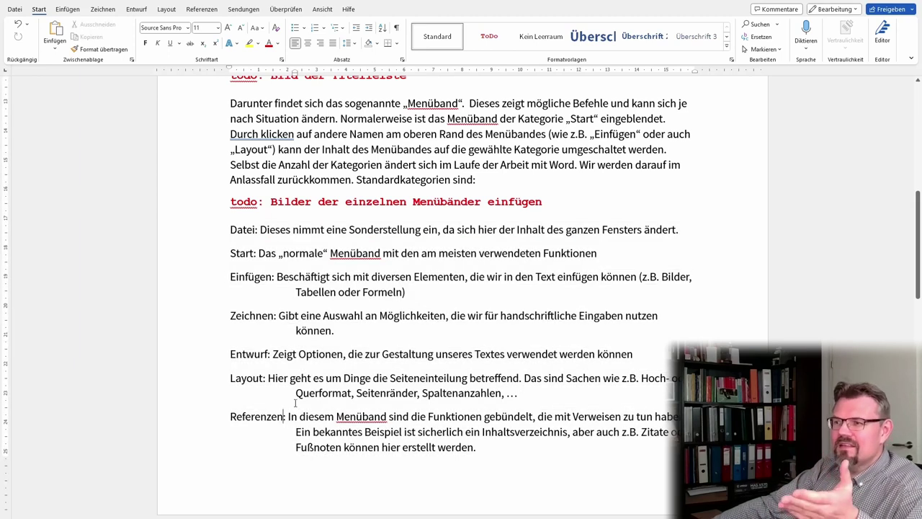
scroll(313, 388, "down", 7)
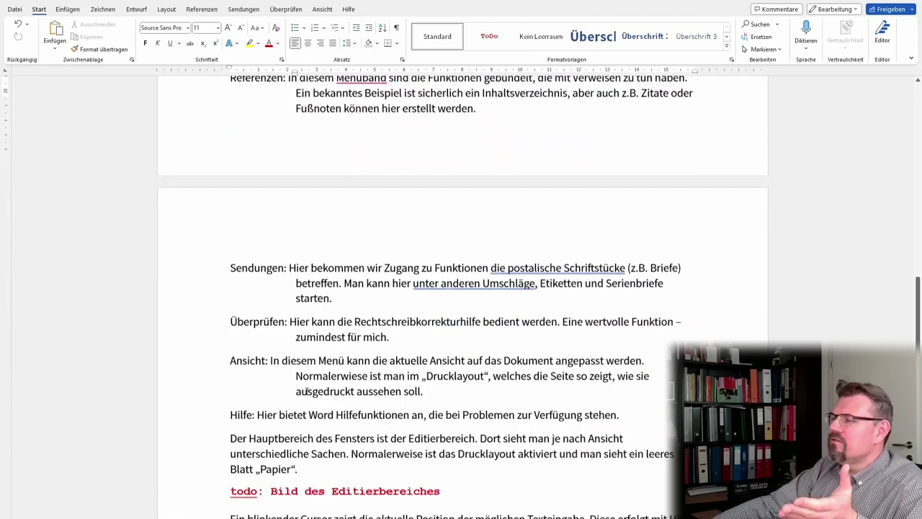
scroll(307, 392, "up", 1)
scroll(307, 391, "down", 2)
scroll(303, 376, "up", 3)
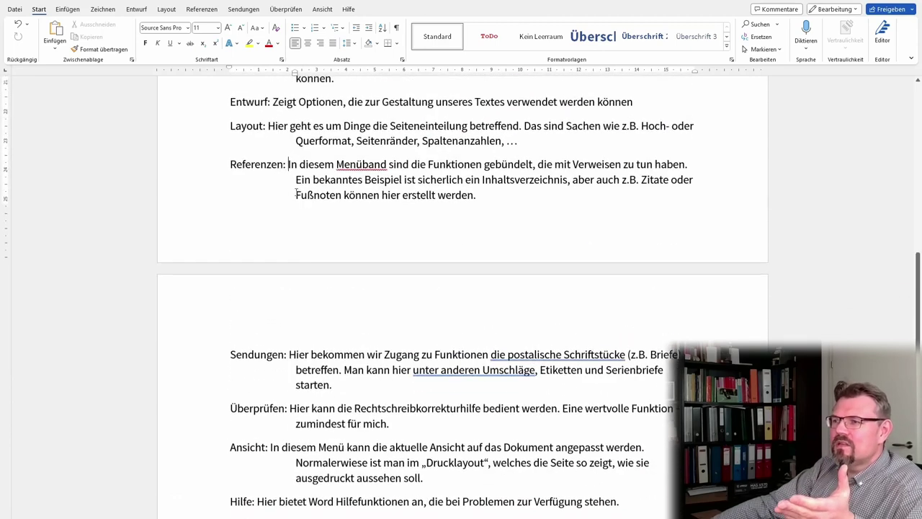
scroll(296, 193, "up", 3)
scroll(270, 358, "up", 1)
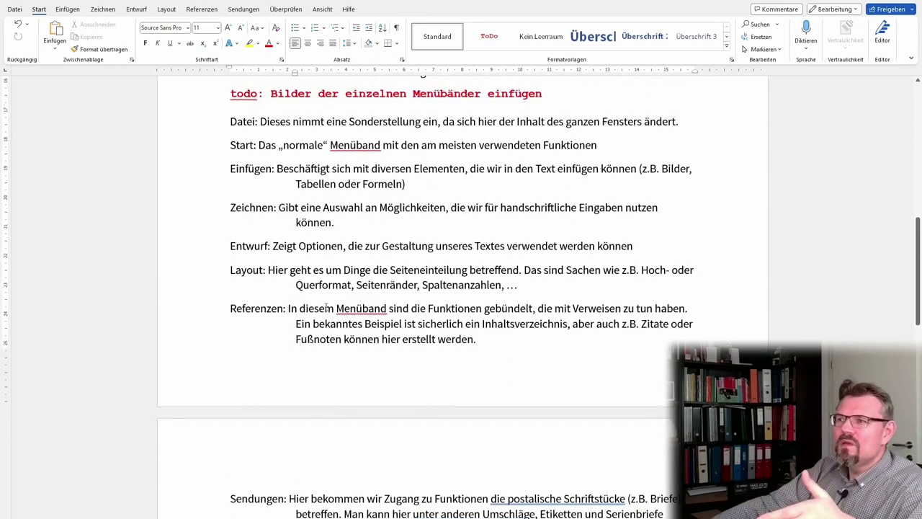
scroll(325, 274, "up", 3)
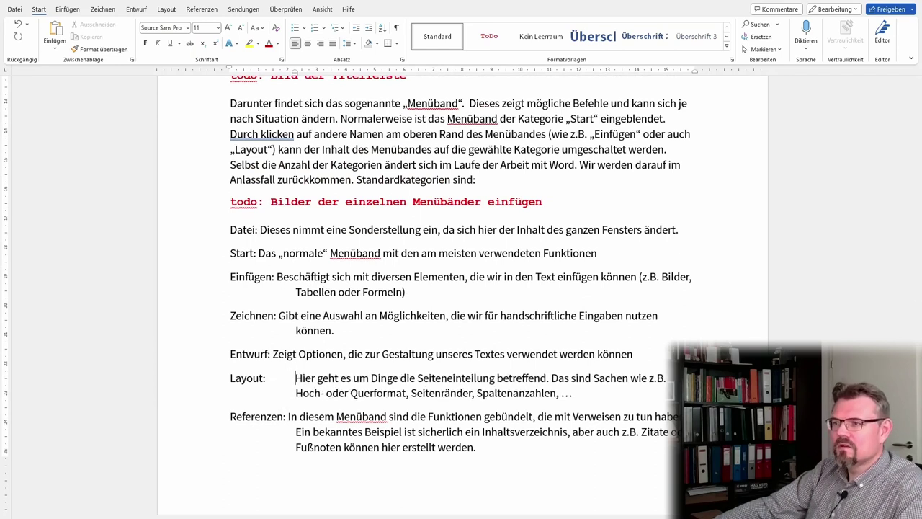
Place the cursor before the Entwurf description to line it up with the indent.
left_click(273, 354)
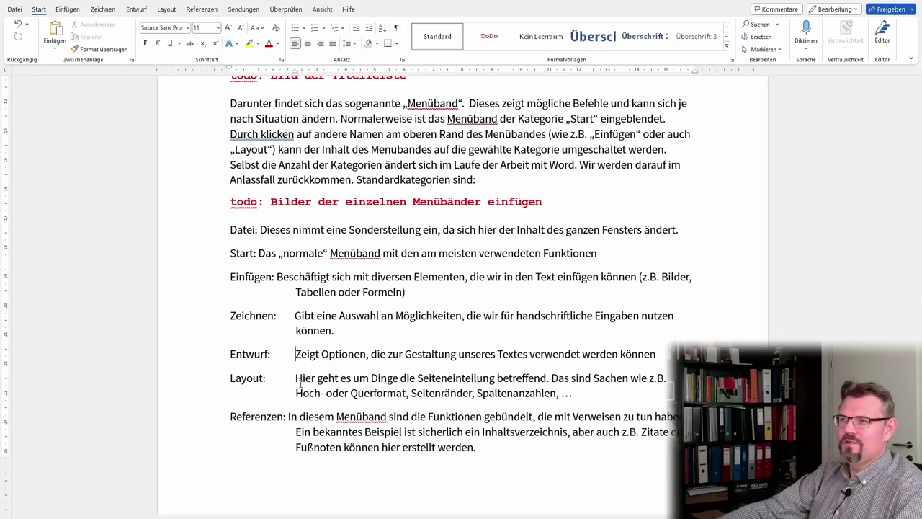
scroll(313, 386, "down", 2)
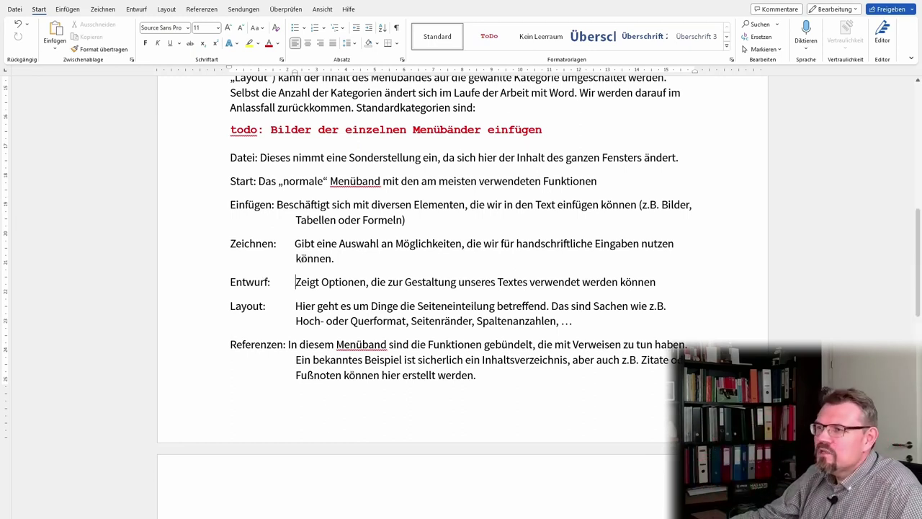
mouse_move(585, 325)
left_mouse_down()
mouse_move(224, 214)
mouse_move(226, 205)
left_mouse_up()
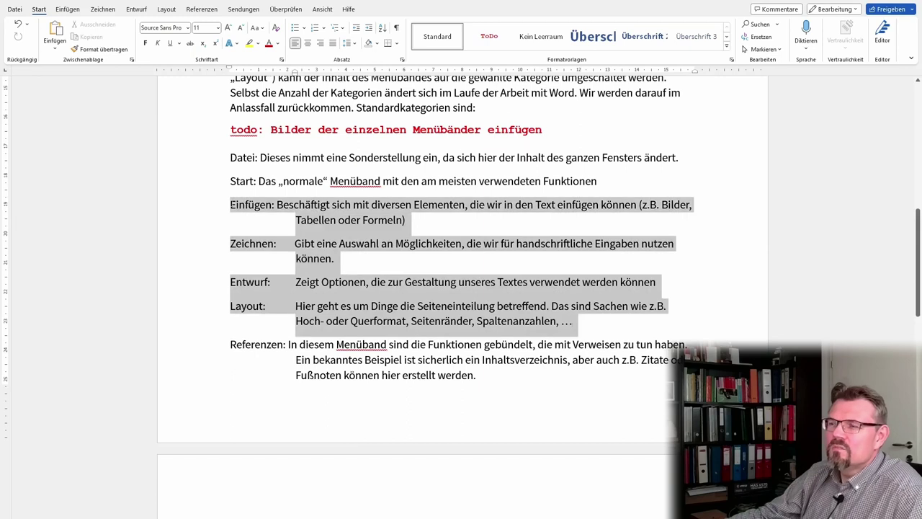
left_click(187, 29)
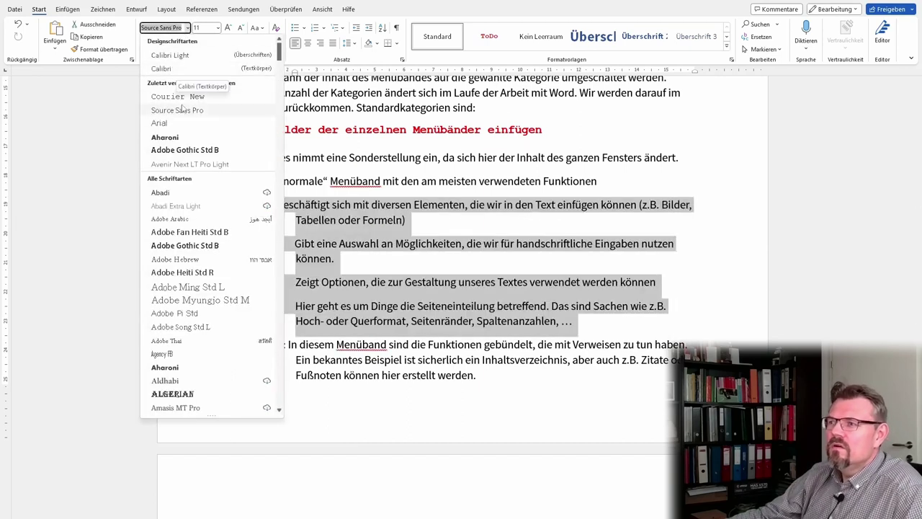
left_click(180, 96)
left_click(372, 356)
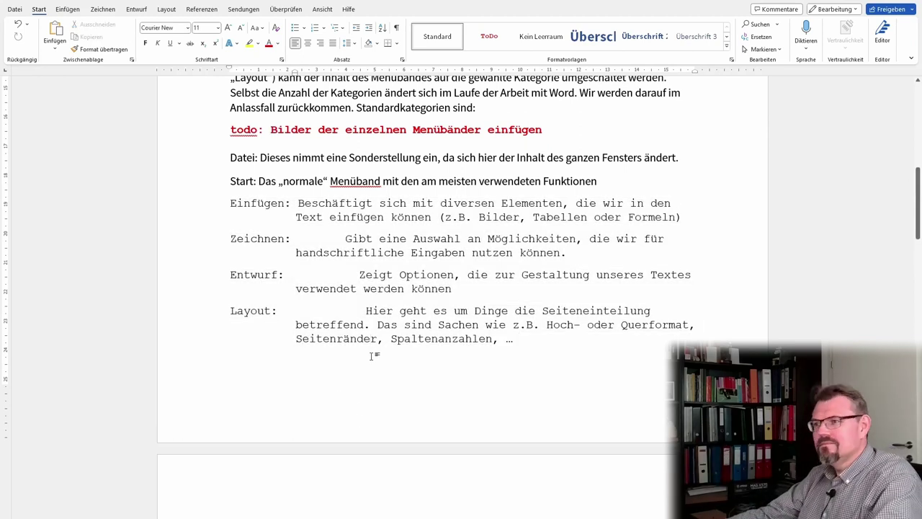
key("ctrl+z")
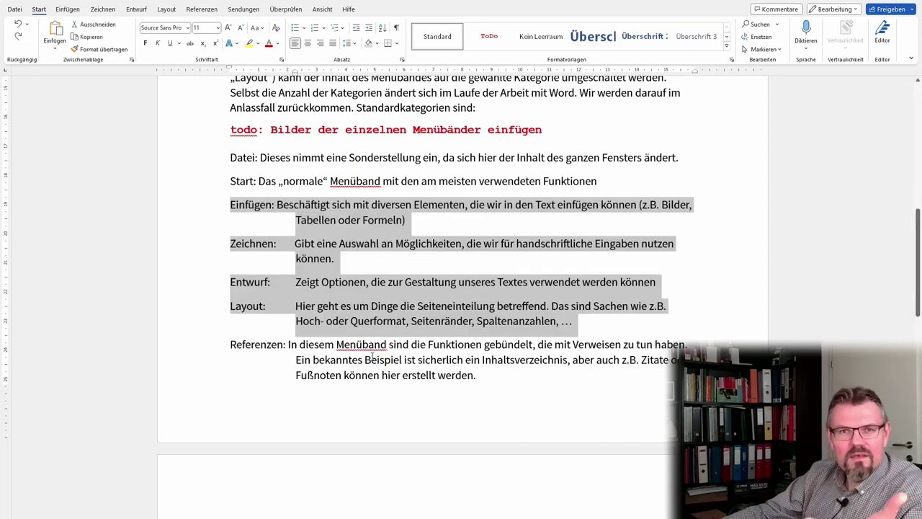
Delete the gaps after Layout:, Entwurf: and Zeichnen: so descriptions follow their labels directly.
left_click(378, 326)
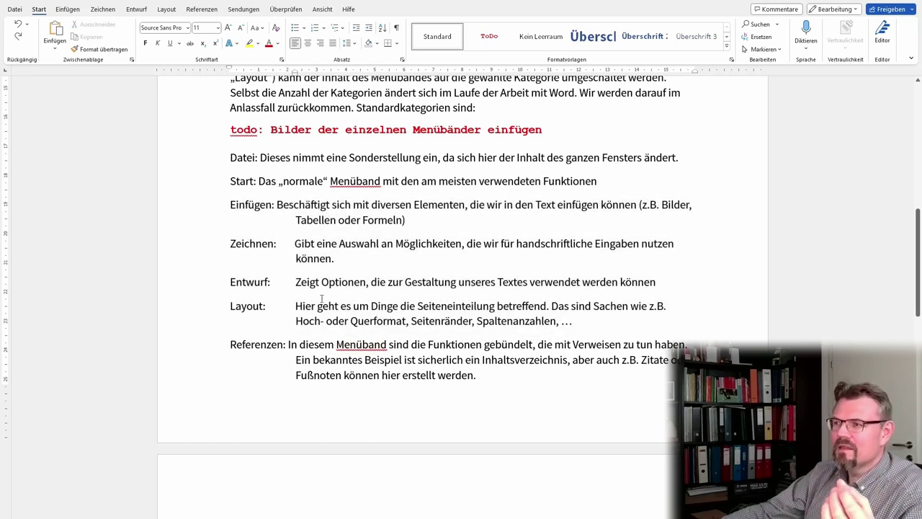
left_click_drag(296, 305, 269, 308)
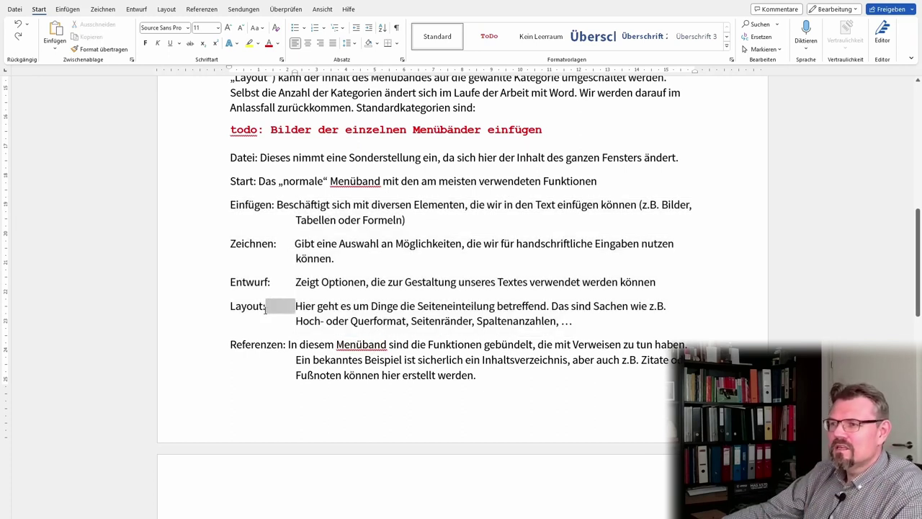
key("Delete")
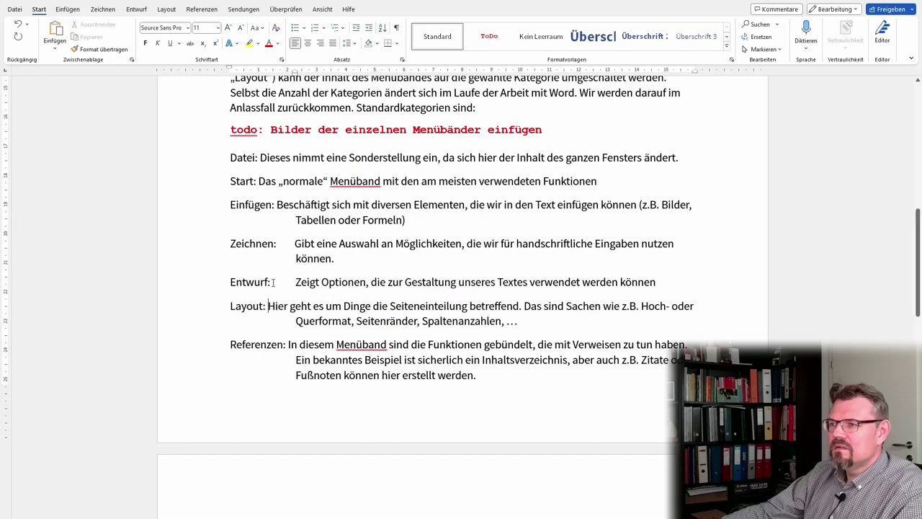
left_click_drag(273, 282, 296, 283)
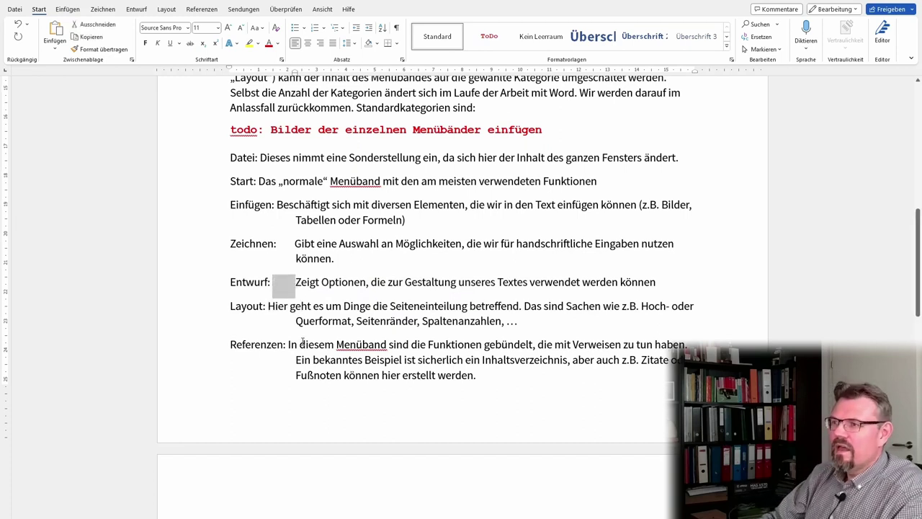
key("BackSpace")
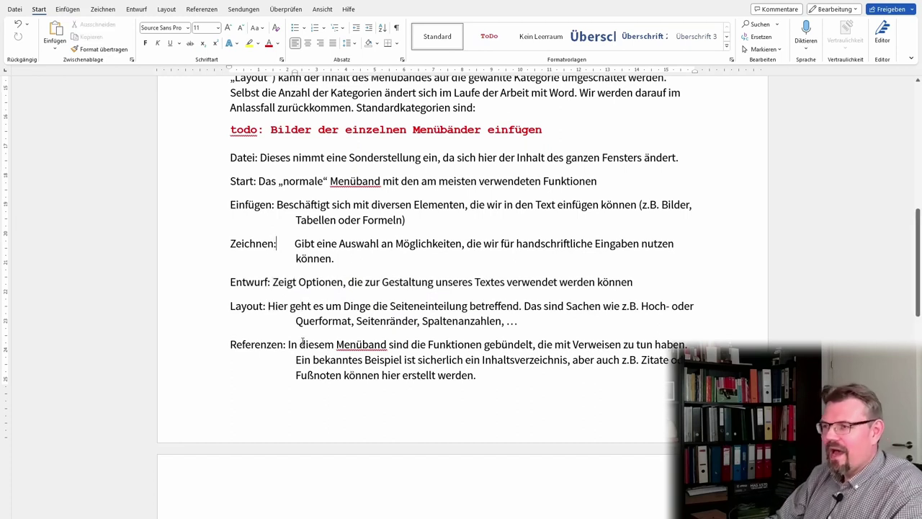
key("shift+Right")
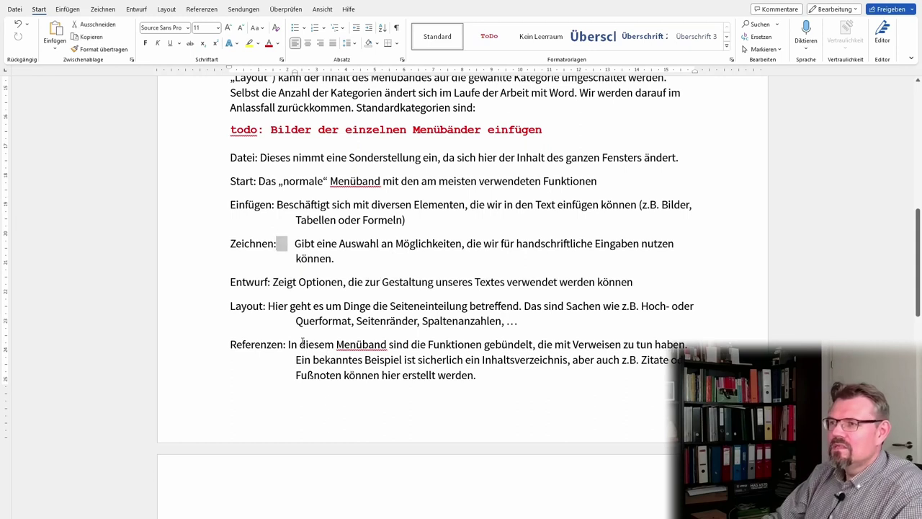
key("BackSpace")
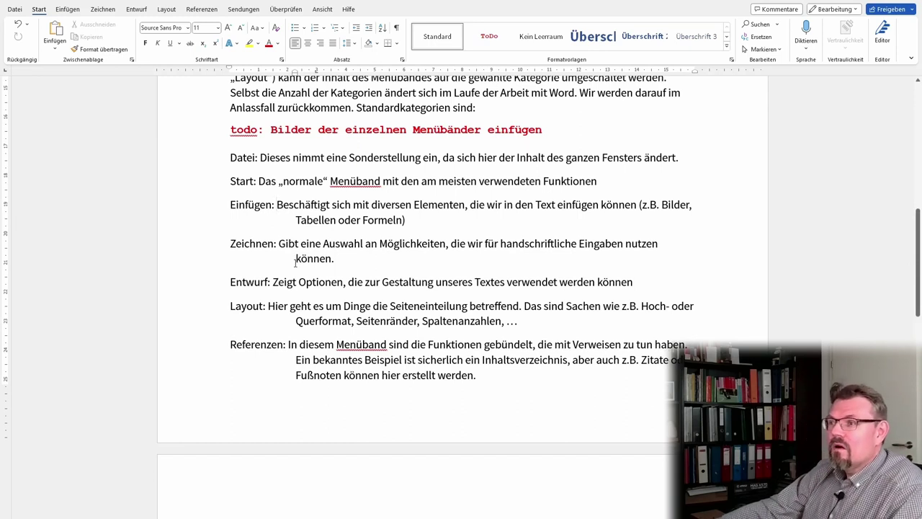
Add tabs before the Einfügen description, reset its indent to the margin and remove its tab stop.
key("Tab")
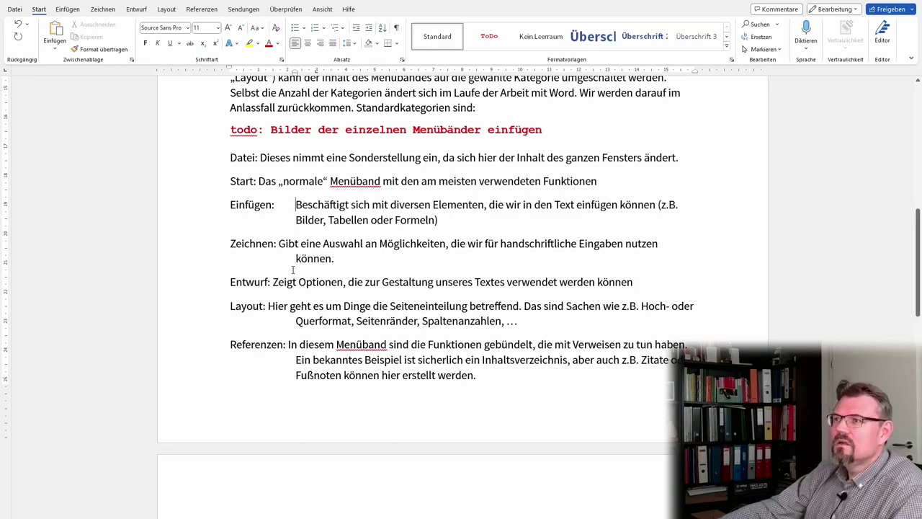
key("Tab")
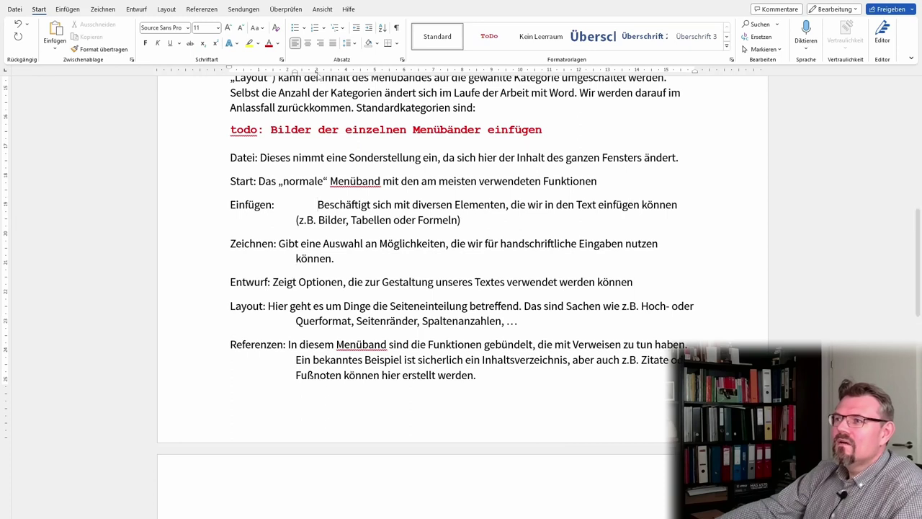
mouse_move(317, 71)
left_mouse_down()
mouse_move(298, 72)
mouse_move(399, 73)
mouse_move(370, 73)
left_mouse_up()
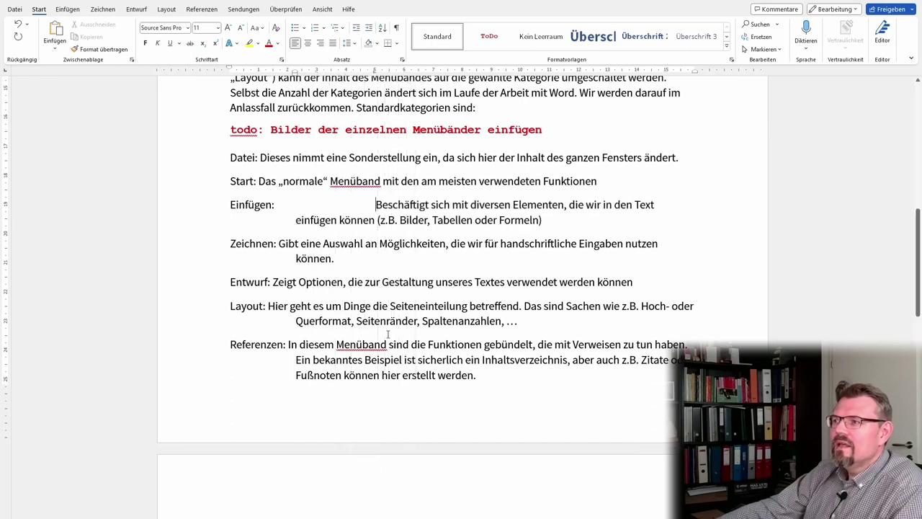
left_click_drag(544, 220, 230, 205)
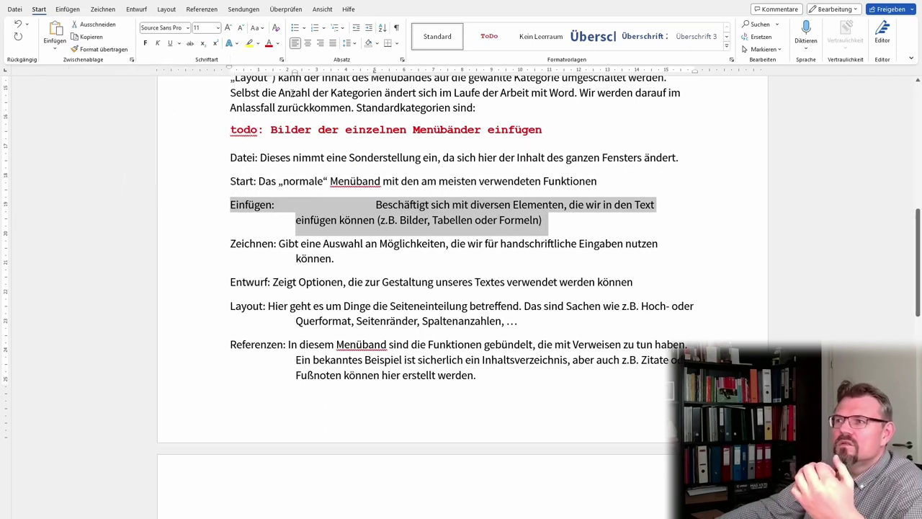
left_click_drag(293, 72, 230, 73)
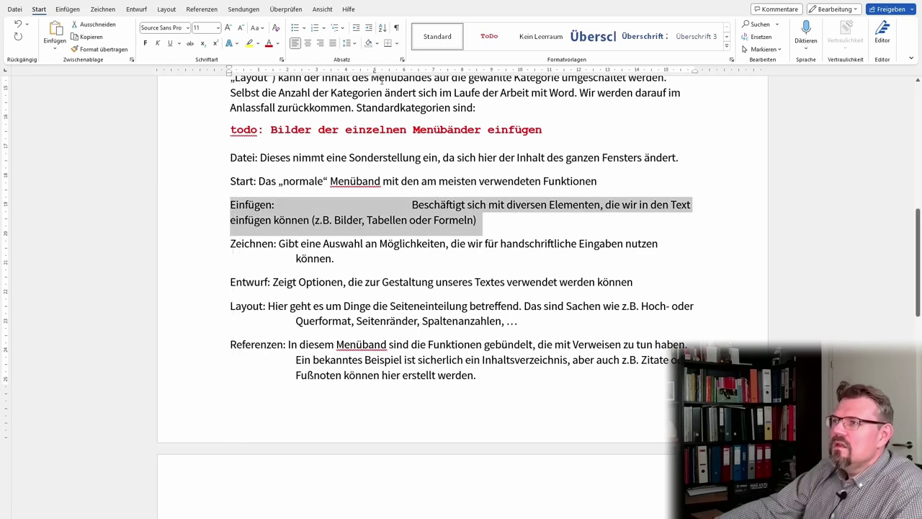
left_click_drag(375, 73, 325, 72)
left_click(340, 206)
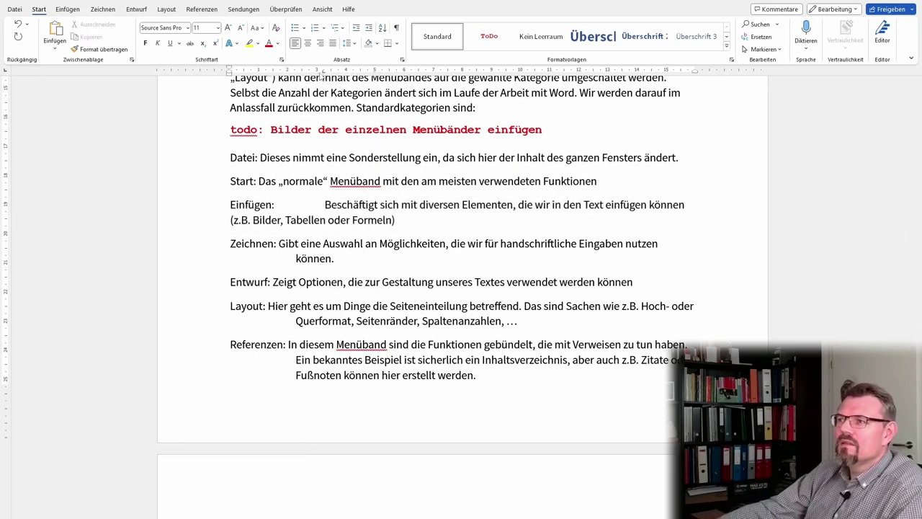
left_click_drag(324, 74, 295, 70)
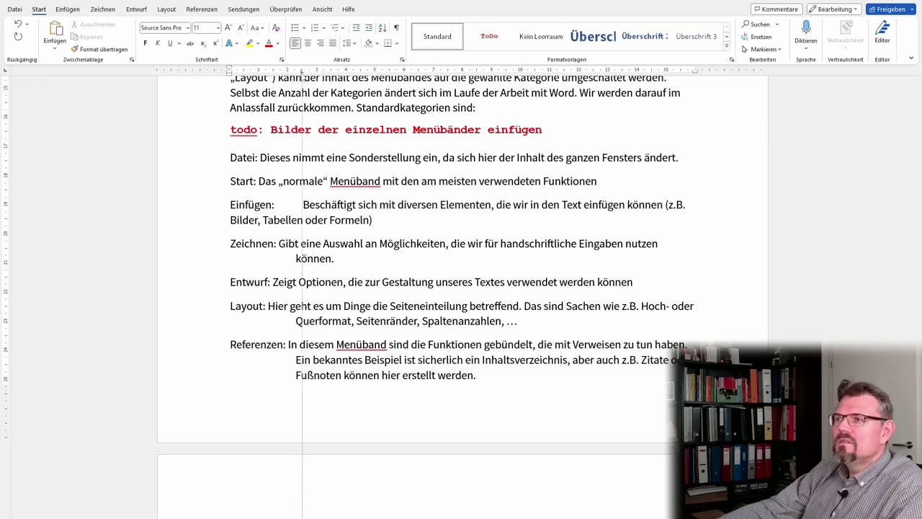
left_click_drag(63, 175, 152, 268)
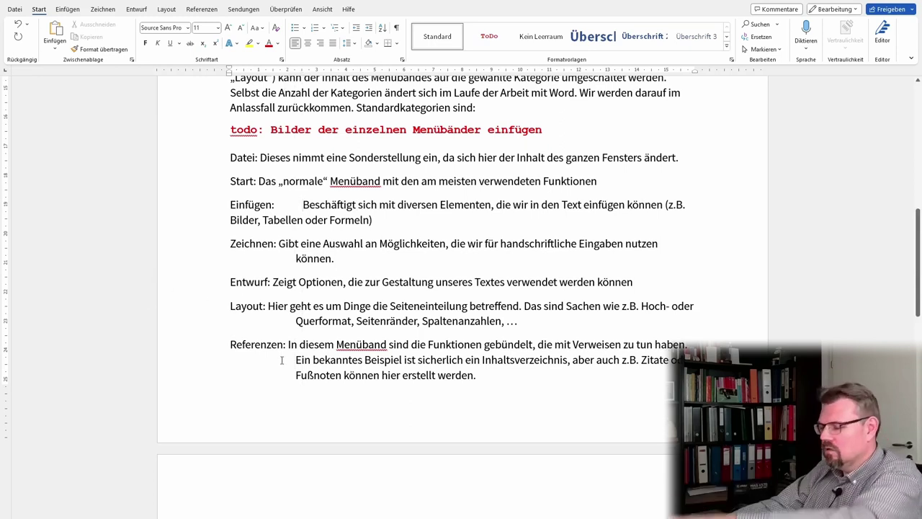
Replace the gap before 'Beschäftigt' with several default tabs.
left_click(302, 205)
key("BackSpace")
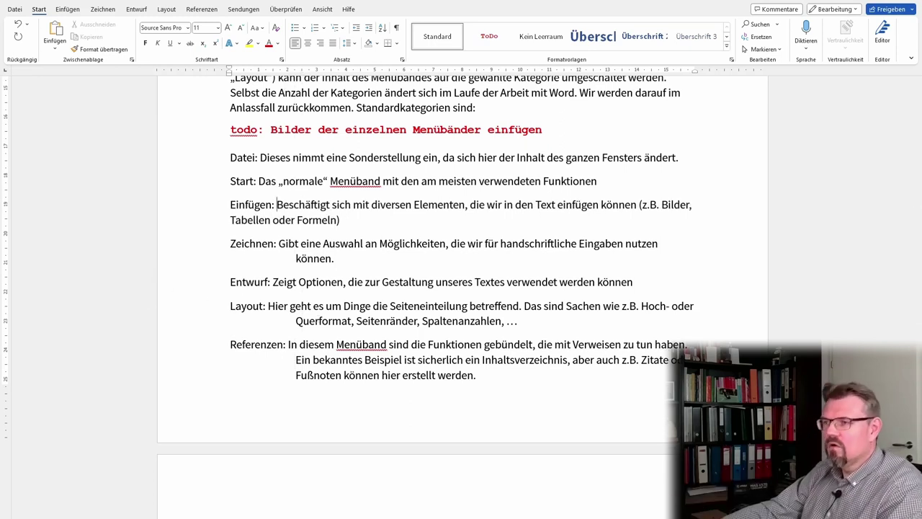
key("Tab")
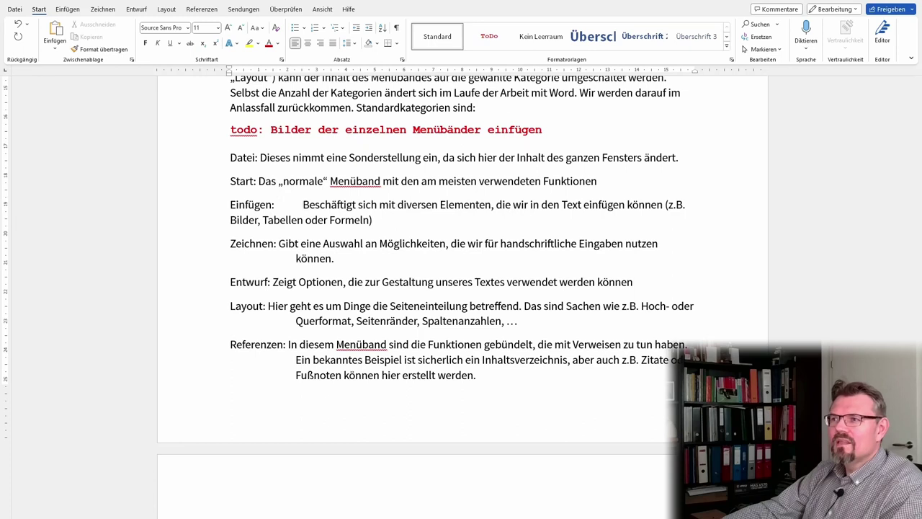
key("Tab")
key("Tab")
key("Tab")
key("Tab")
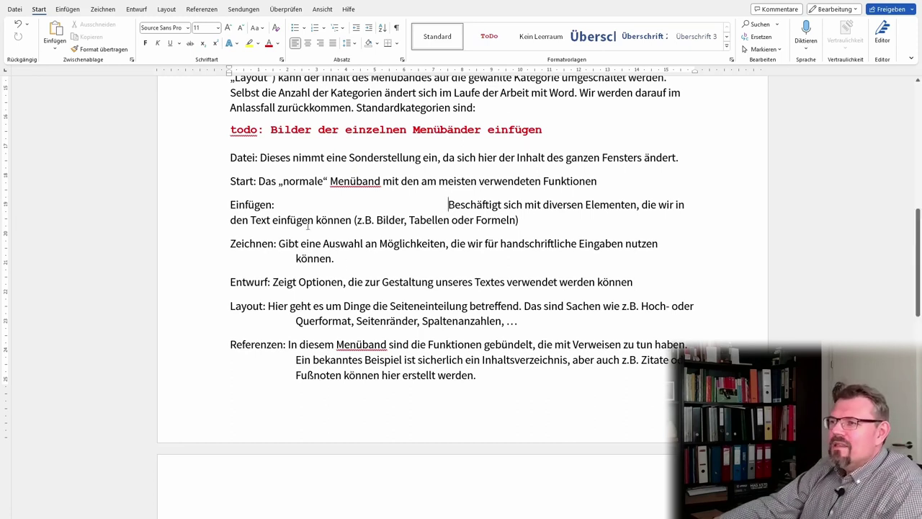
triple_click(253, 204)
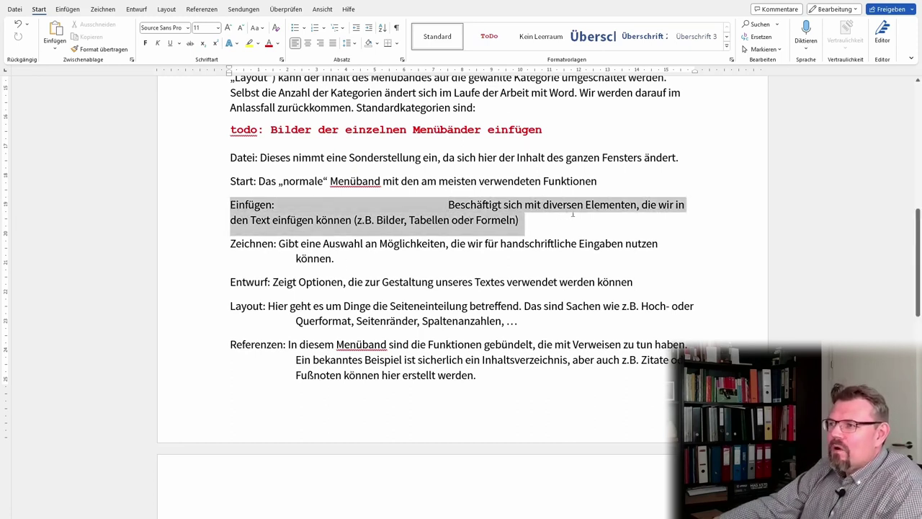
left_click(412, 205)
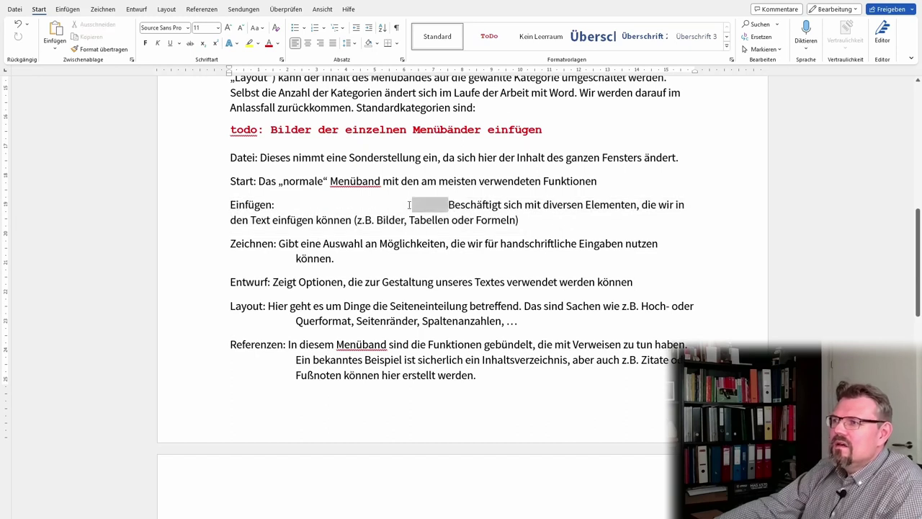
left_click_drag(450, 205, 375, 204)
left_click(449, 205)
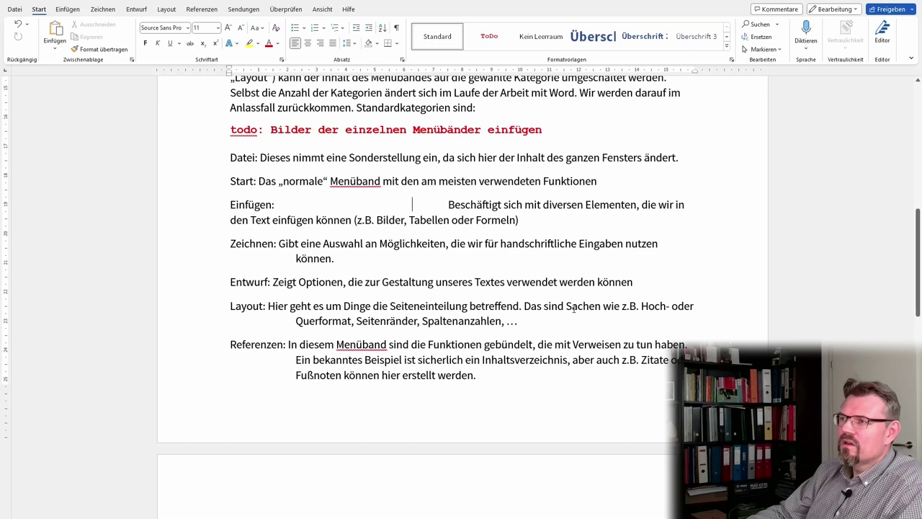
key("Left")
key("Left")
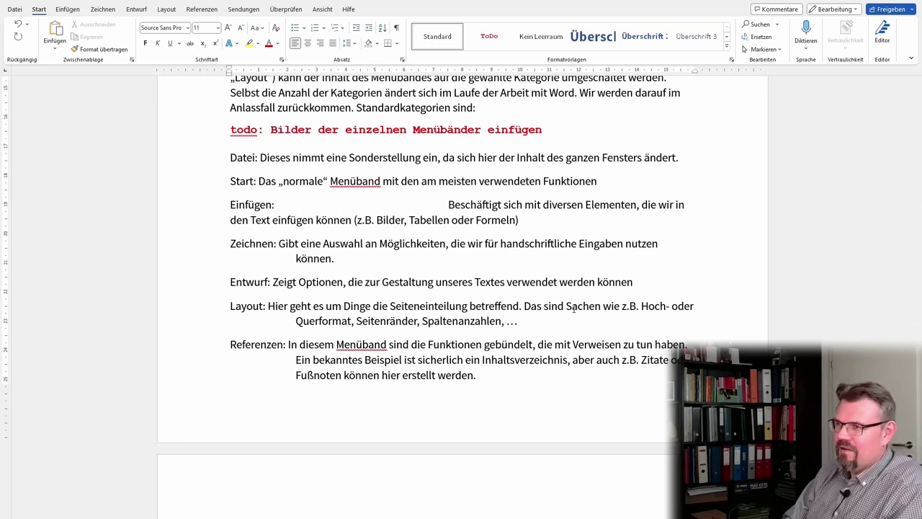
key("Right")
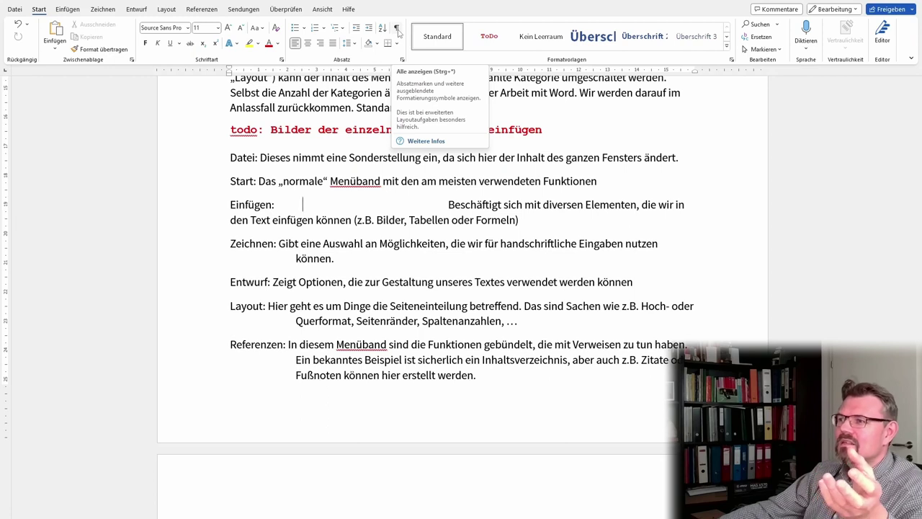
Turn on Show/Hide ¶ formatting marks and put the cursor before 'Gibt' on the Zeichnen line.
left_click(399, 32)
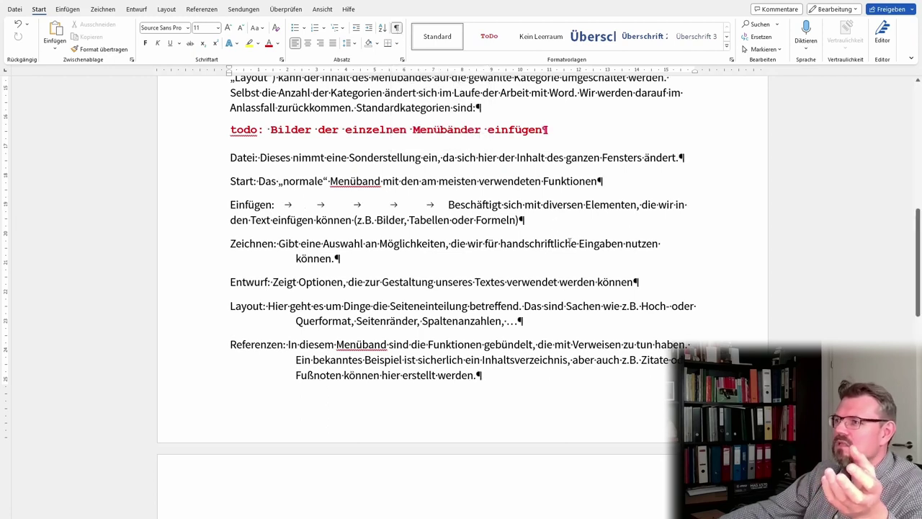
scroll(570, 247, "up", 3)
scroll(570, 247, "up", 2)
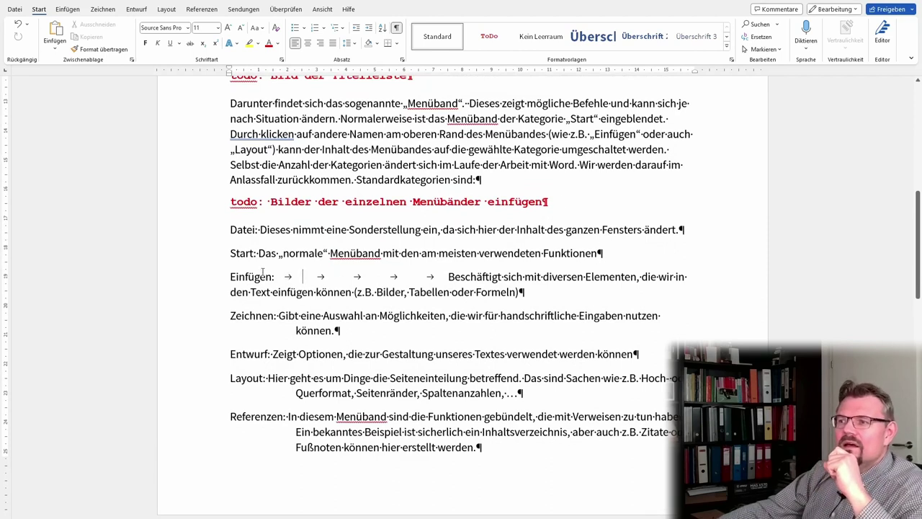
double_click(287, 277)
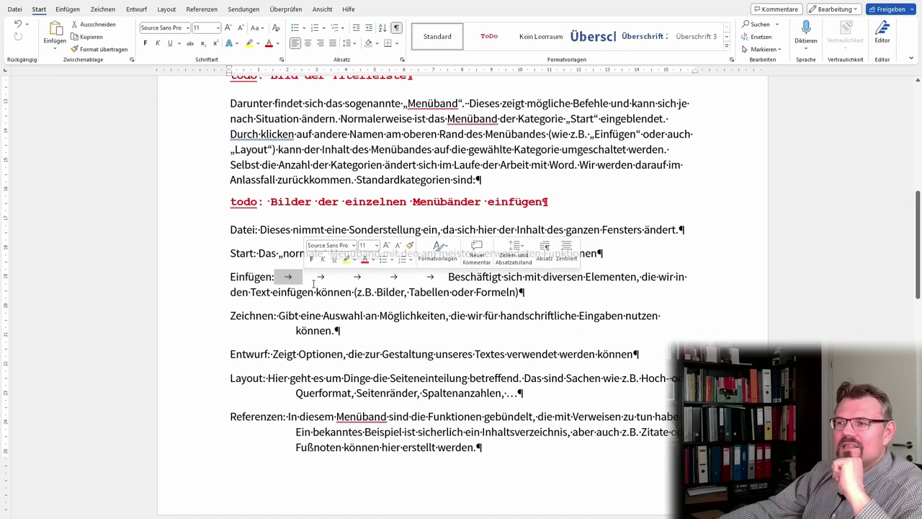
left_click(279, 316)
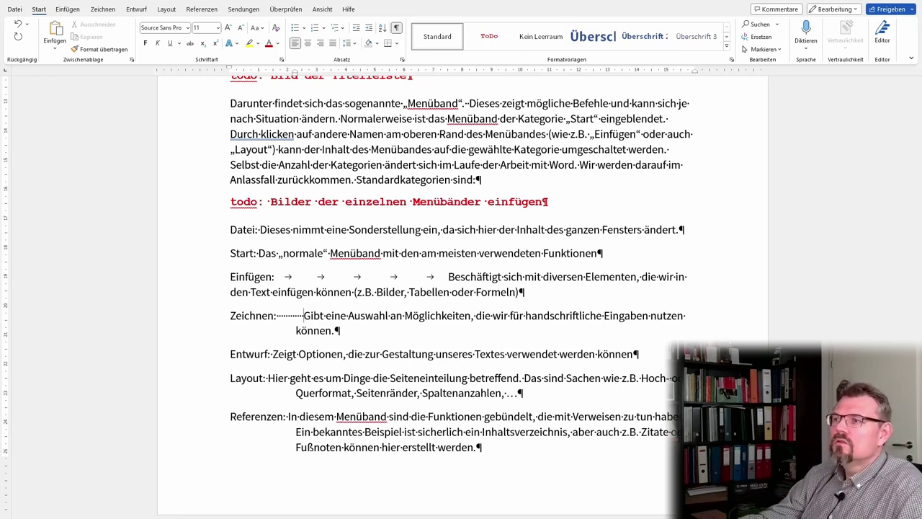
left_click(271, 202)
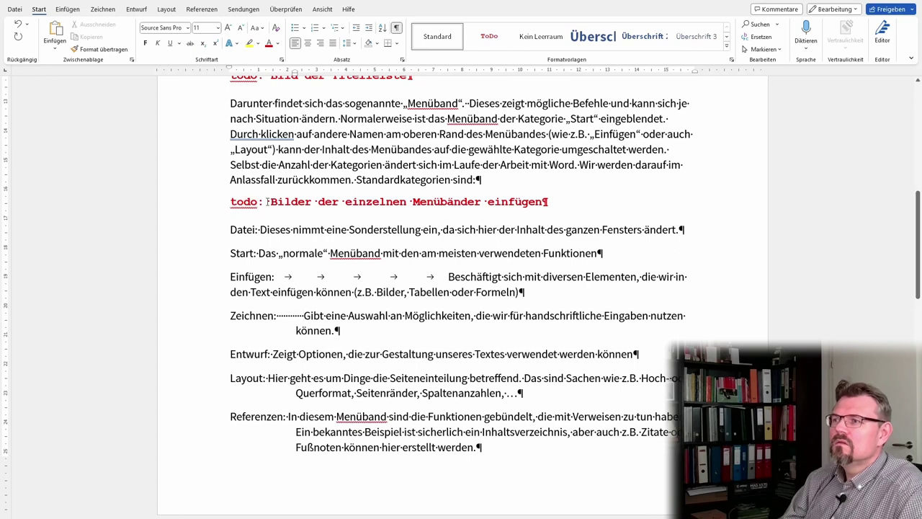
key("BackSpace")
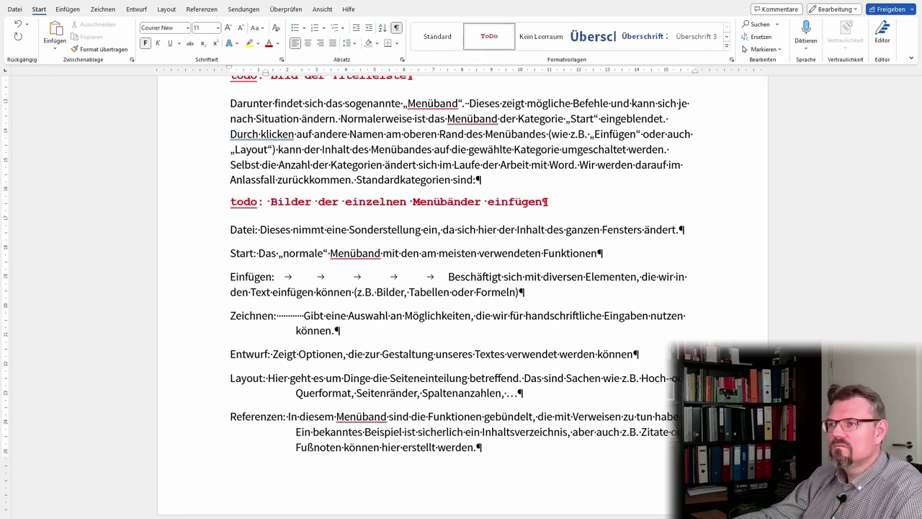
left_click(276, 322)
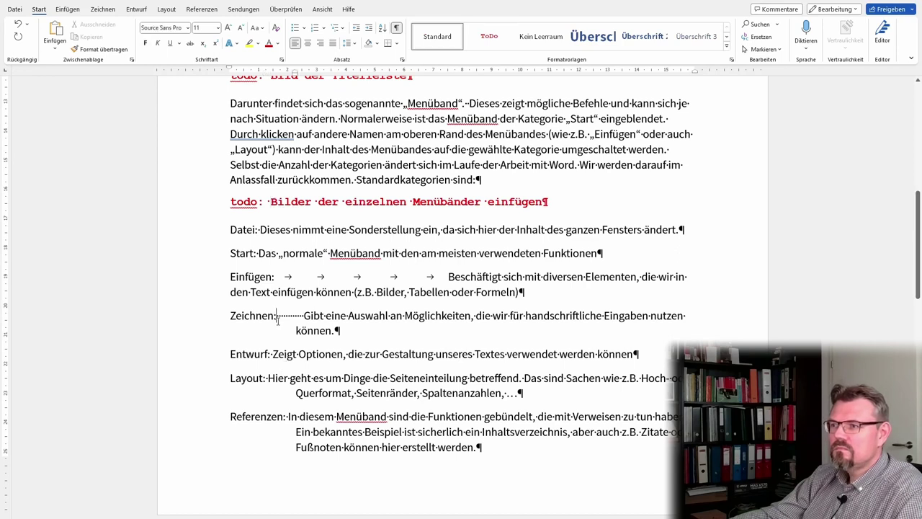
left_click_drag(304, 315, 276, 315)
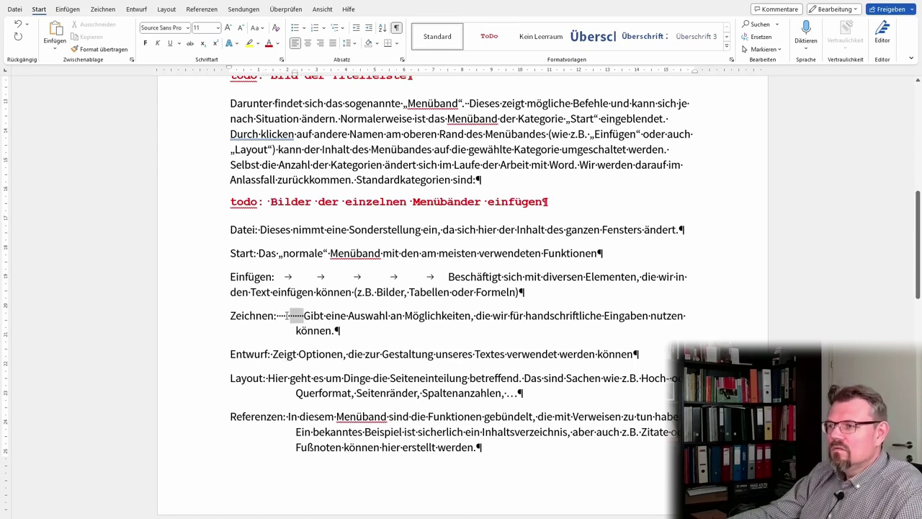
left_click_drag(334, 331, 340, 330)
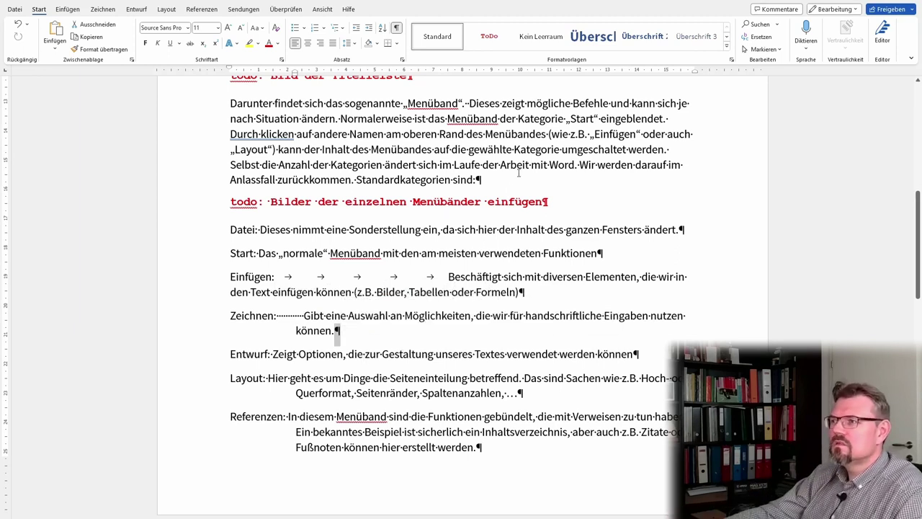
scroll(432, 288, "up", 5)
scroll(461, 244, "up", 4)
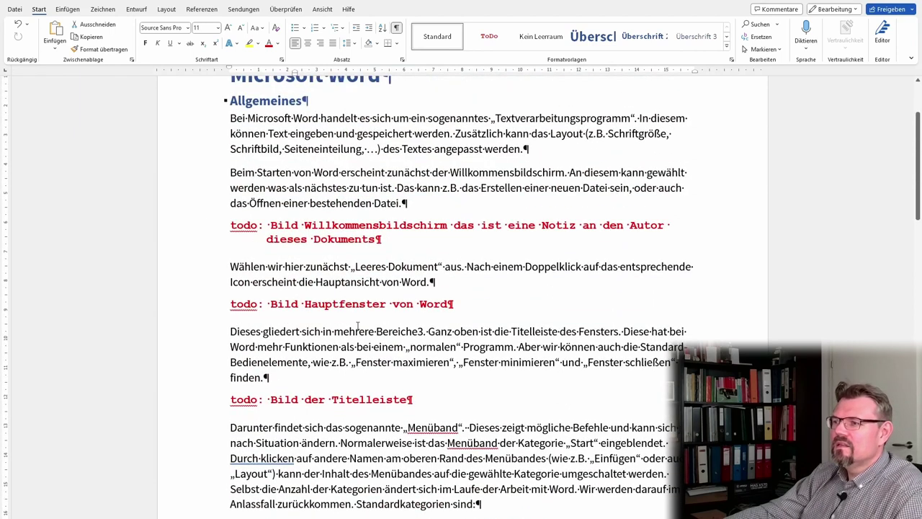
scroll(357, 326, "down", 2)
scroll(357, 325, "up", 4)
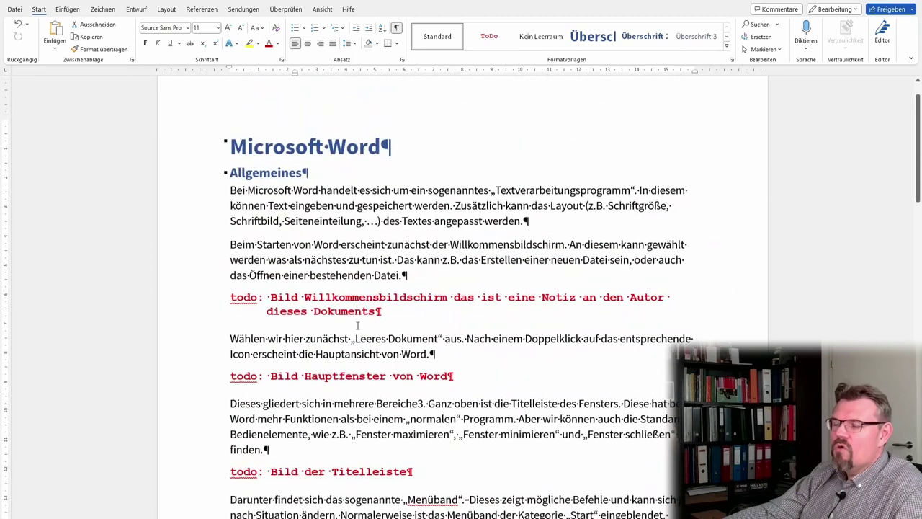
scroll(316, 332, "down", 5)
scroll(317, 374, "down", 2)
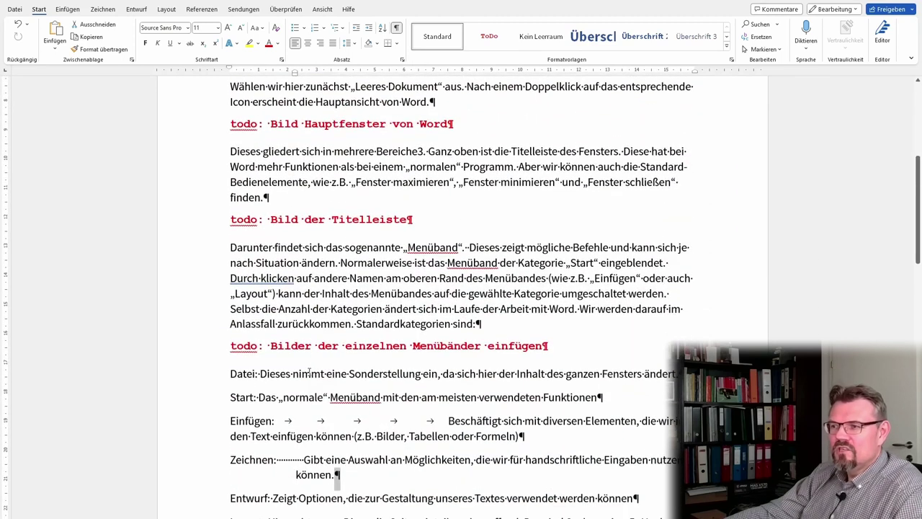
scroll(318, 418, "down", 2)
left_click(314, 365)
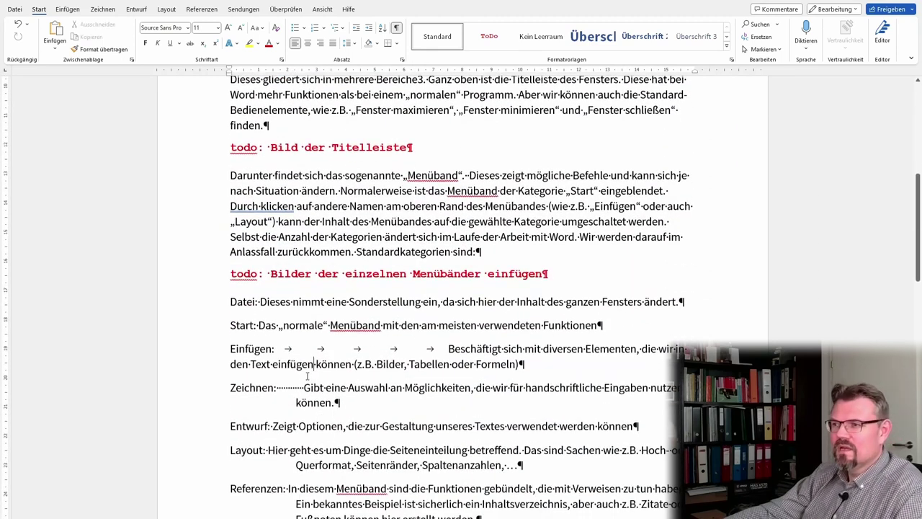
left_click_drag(288, 349, 448, 348)
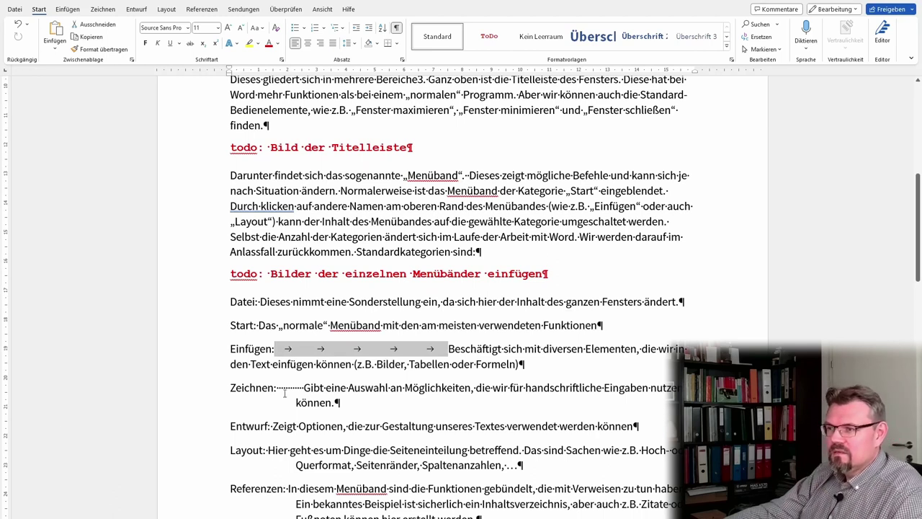
left_click_drag(305, 390, 283, 390)
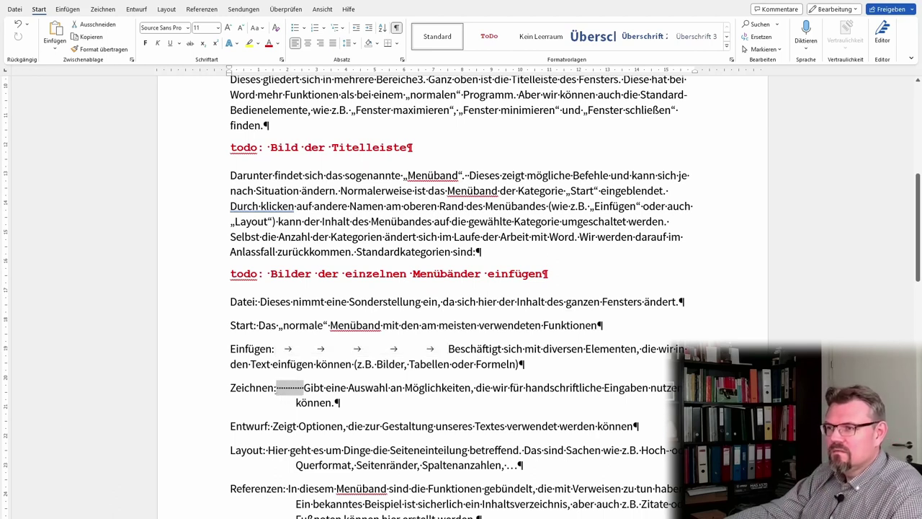
Delete the leader after Zeichnen: and the extra tabs before the Einfügen description.
key("Delete")
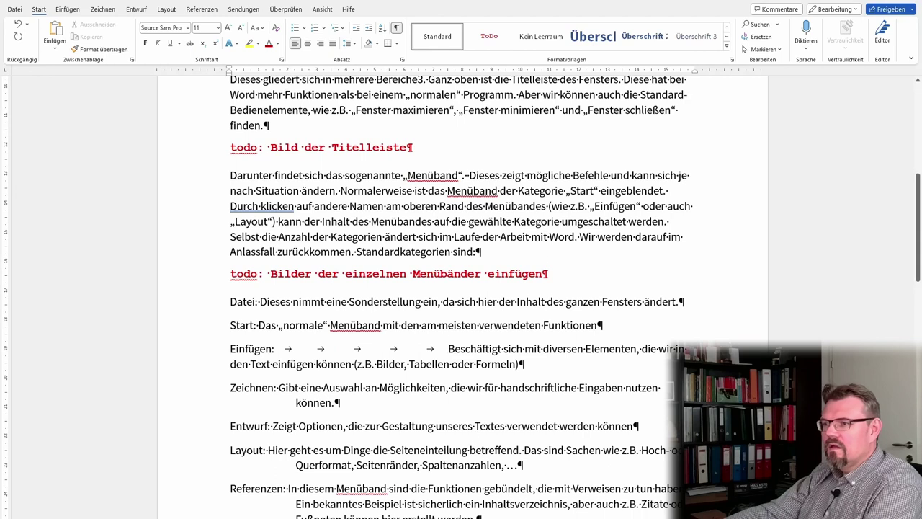
key("BackSpace")
key("BackSpace")
key("BackSpace")
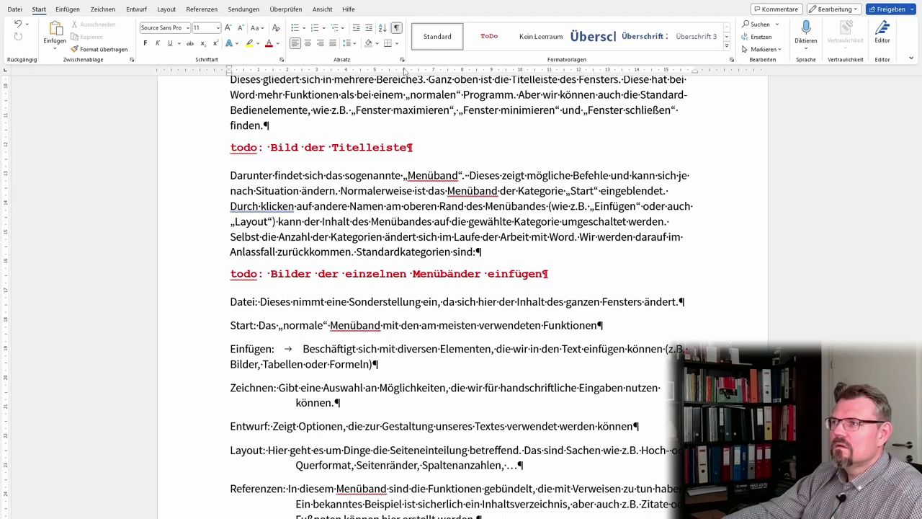
Add a tab stop to the Einfügen line and slide it left, keeping a single tab.
left_click(406, 72)
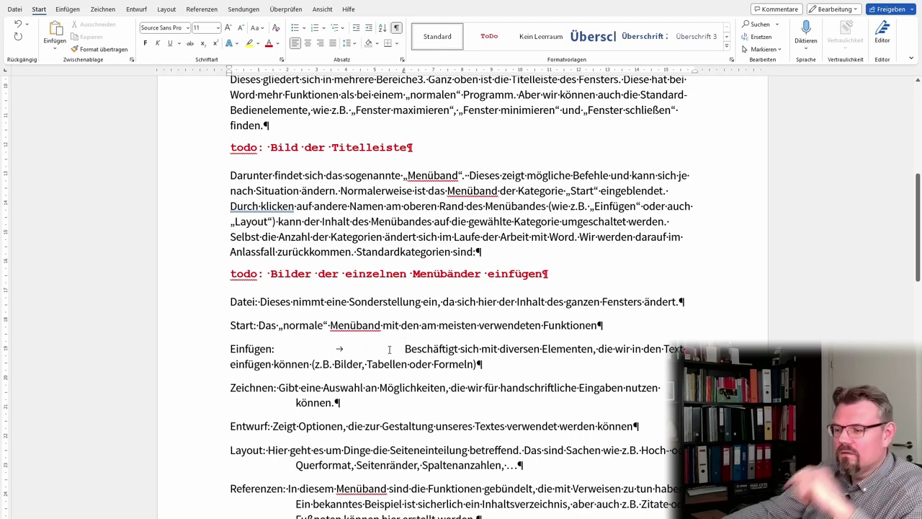
key("Tab")
key("Tab")
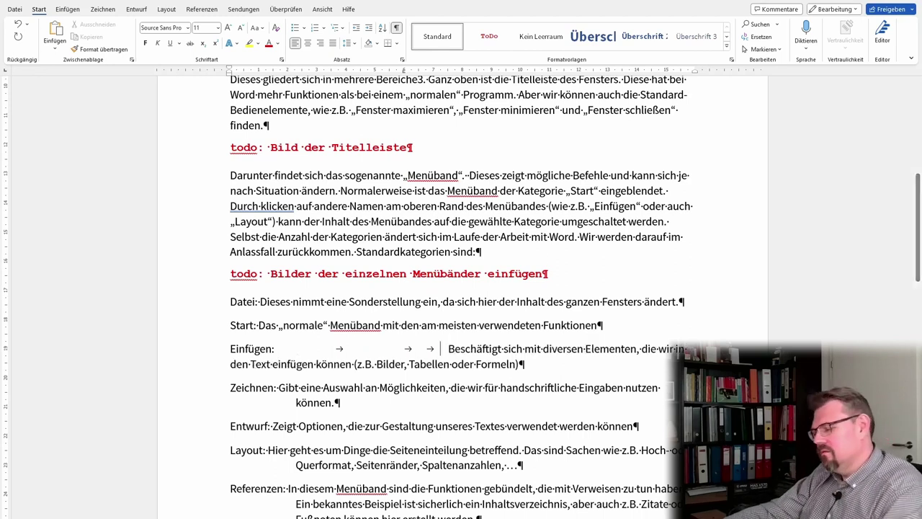
key("Tab")
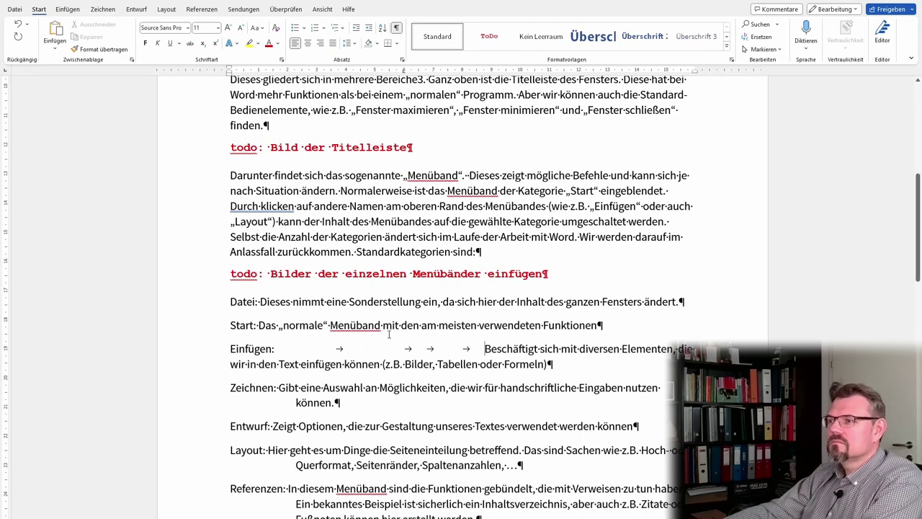
key("BackSpace")
key("BackSpace")
key("BackSpace")
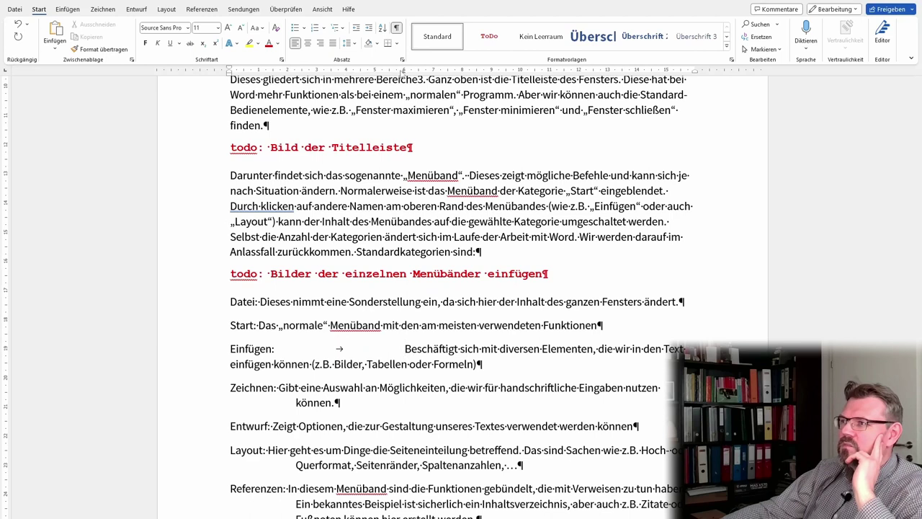
left_click_drag(405, 70, 312, 70)
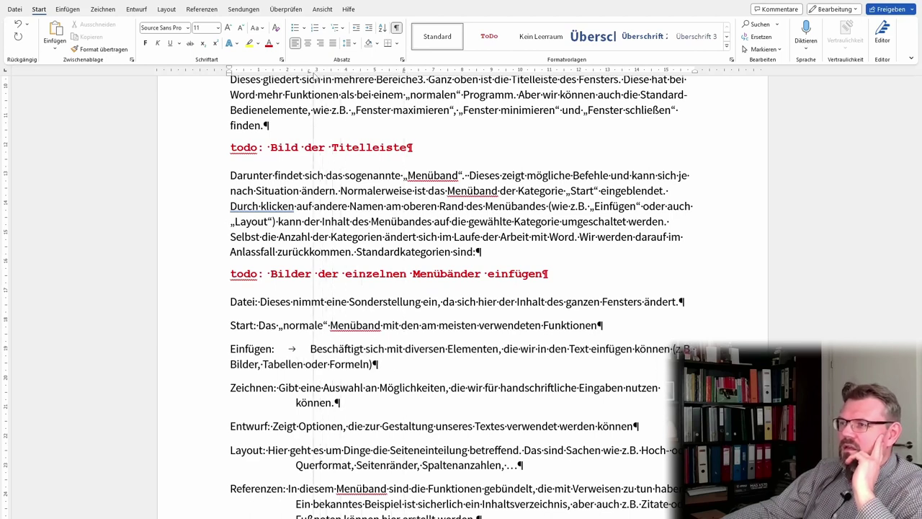
left_click_drag(312, 72, 303, 72)
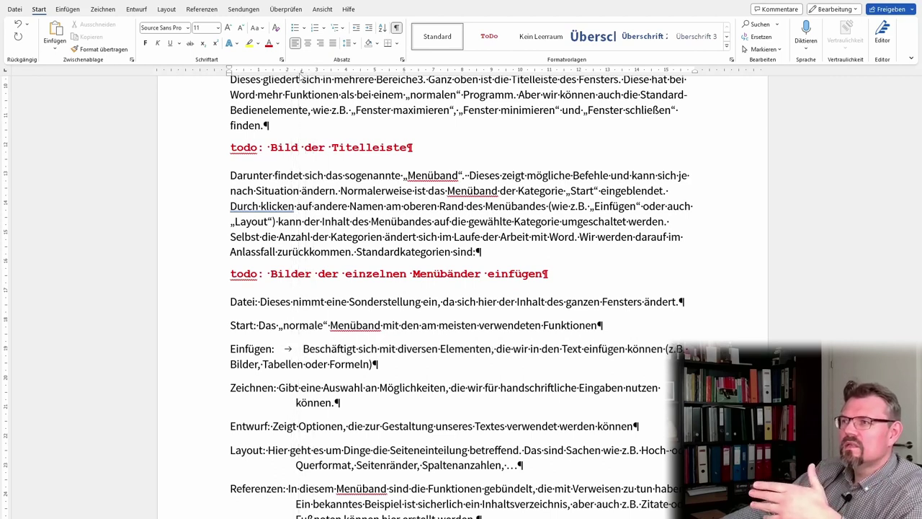
left_click_drag(301, 75, 303, 75)
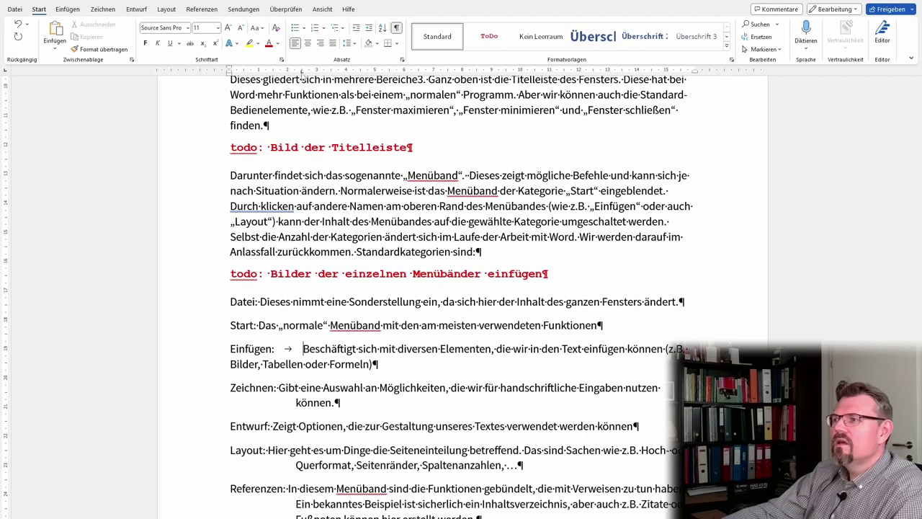
Change the Einfügen tab stop to a centred stop at 2,2 cm.
double_click(302, 74)
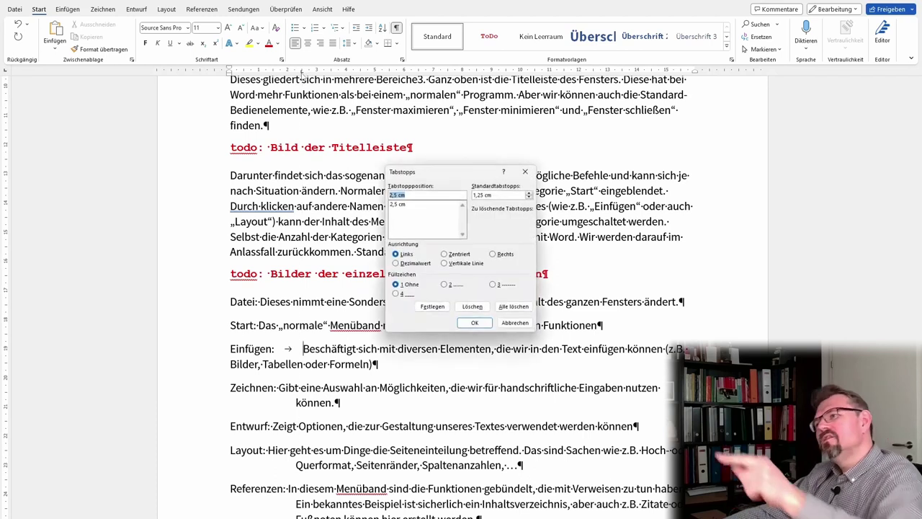
left_click(398, 195)
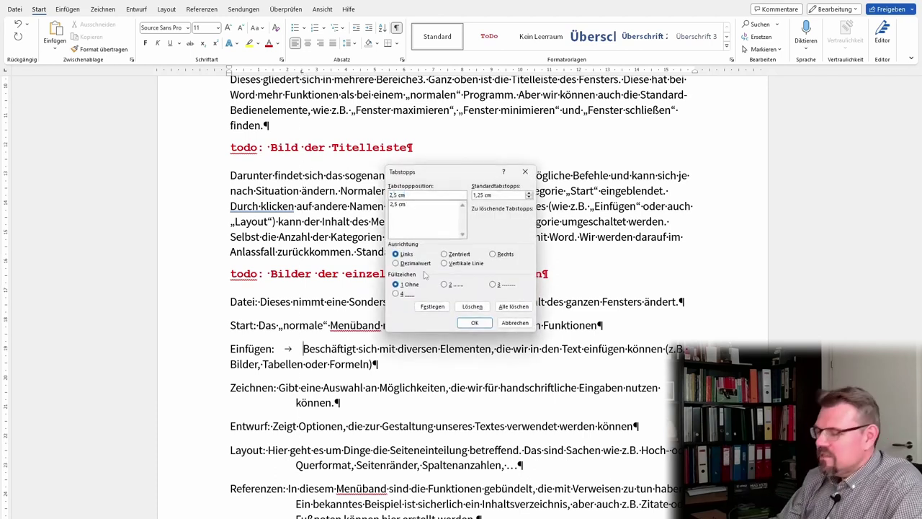
key("BackSpace")
type("2")
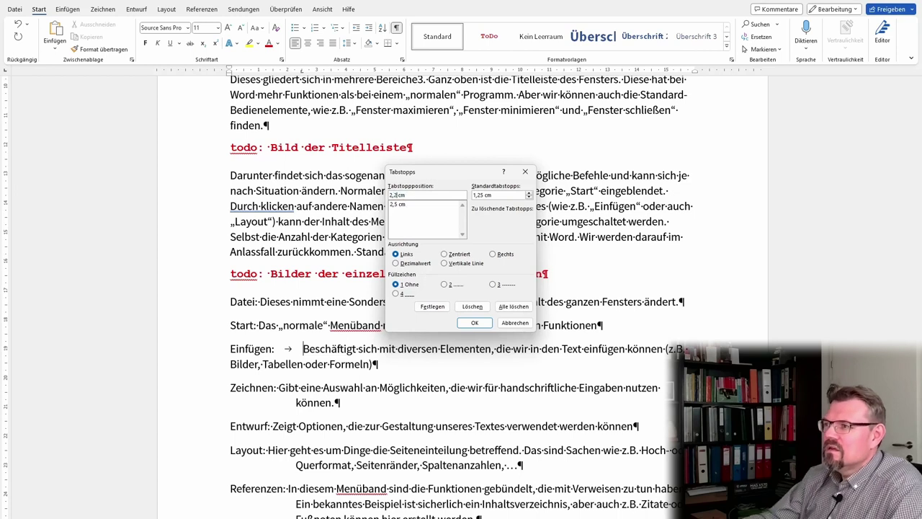
left_click(402, 205)
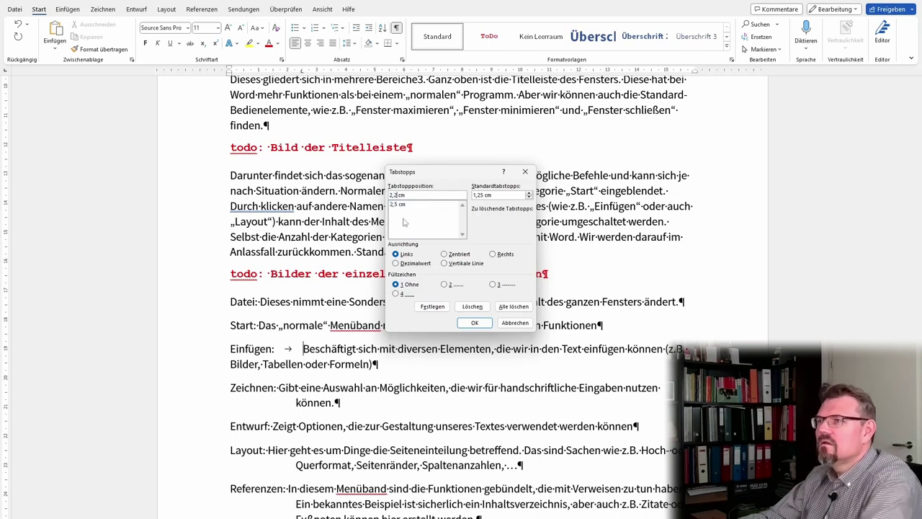
key("Return")
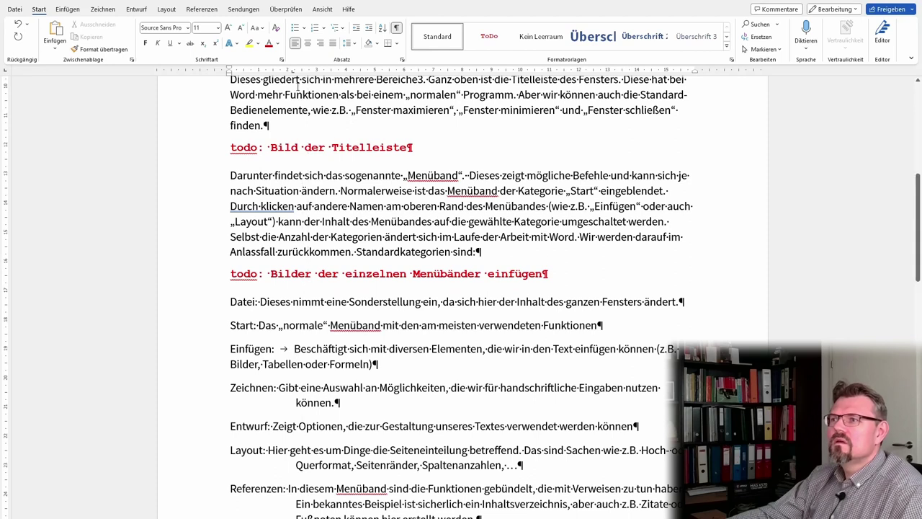
double_click(292, 71)
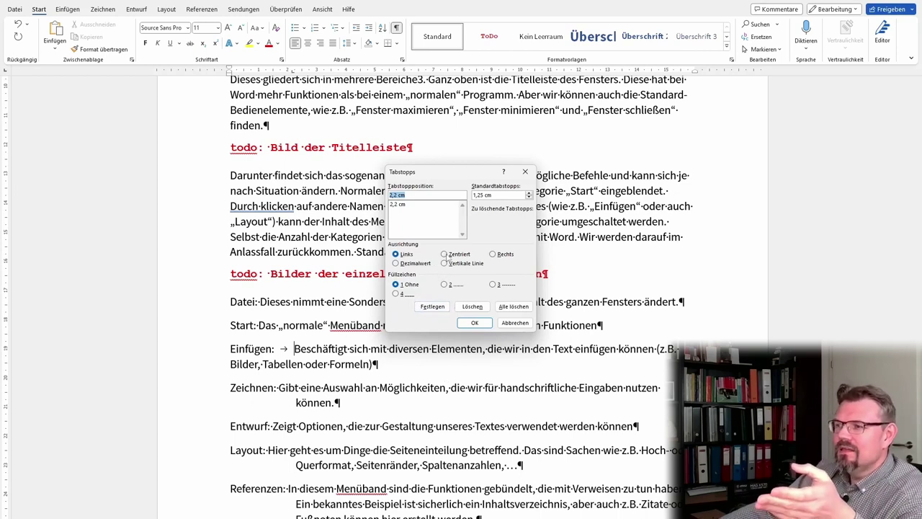
left_click(444, 254)
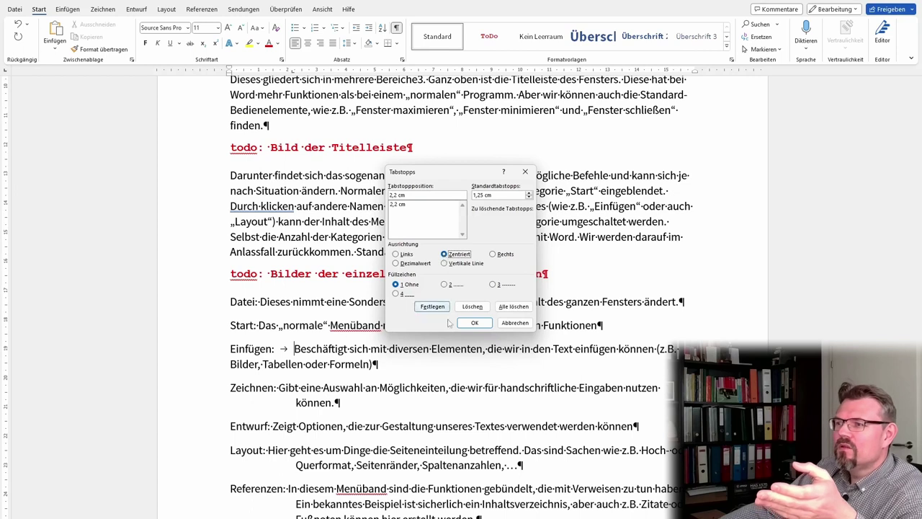
left_click(473, 323)
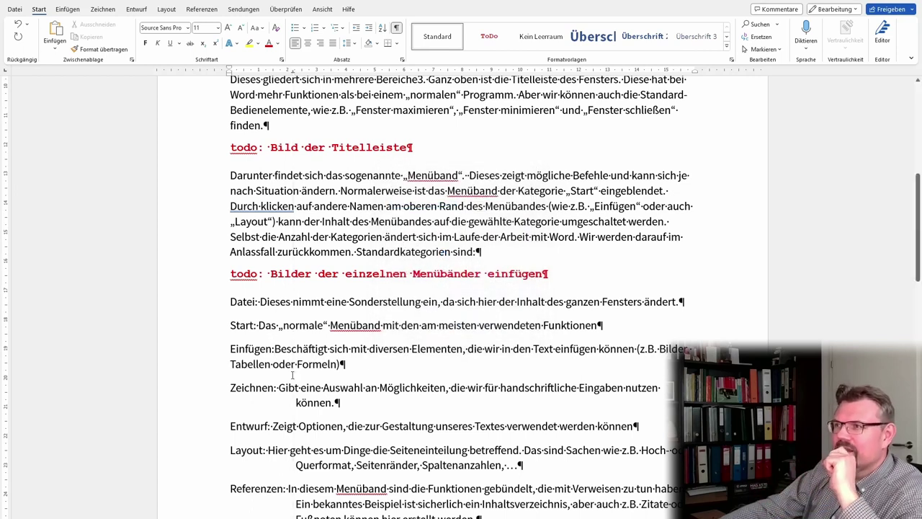
Test a tab after 'Einfügen:' and remove it so the description abuts the label.
double_click(294, 72)
left_click(473, 324)
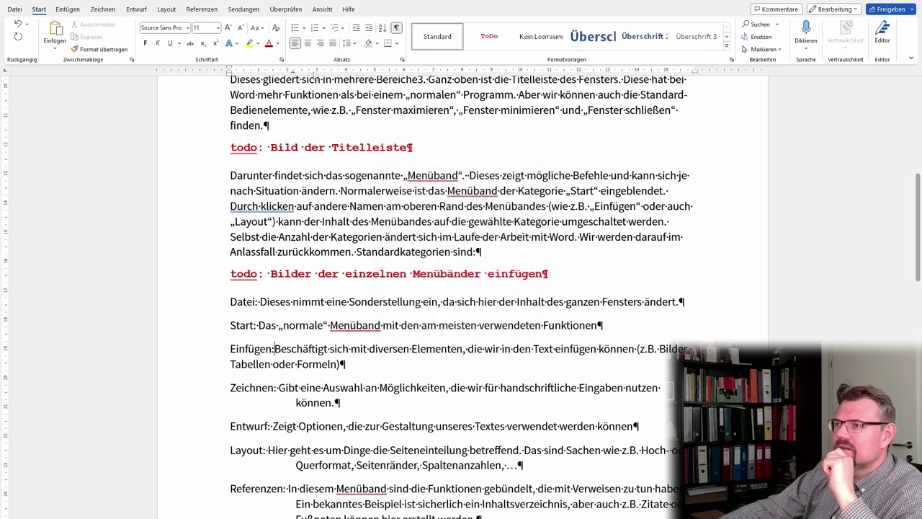
key("Tab")
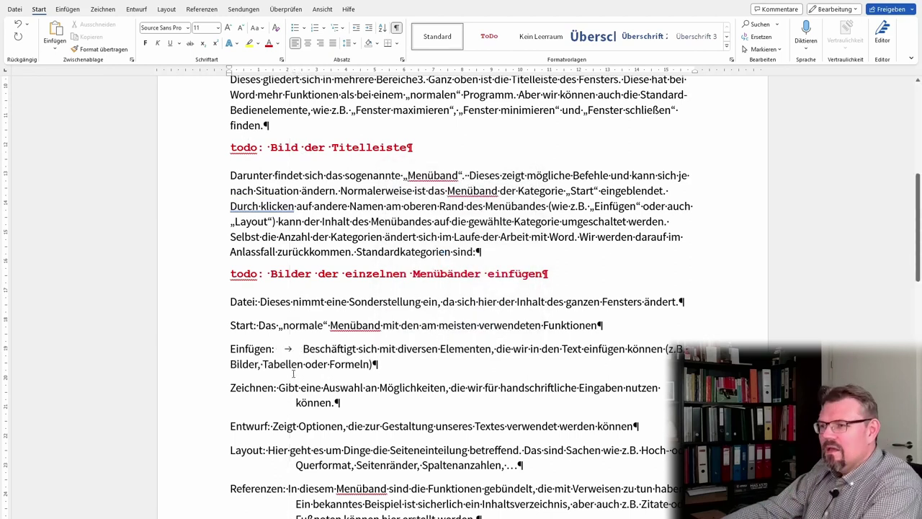
key("BackSpace")
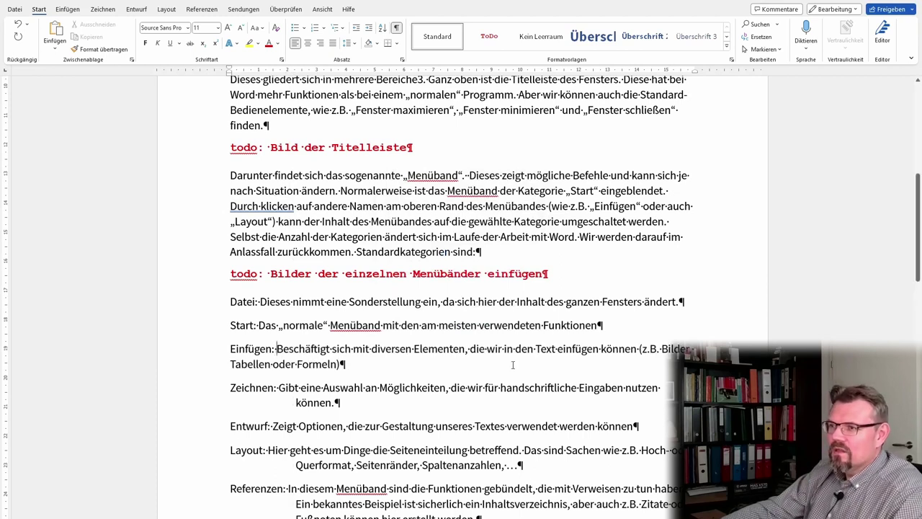
Insert a line above Datei reading 'Mein Tab1', 'Mein Tab2', 'Mein Tab 3' separated by tabs.
left_click(229, 302)
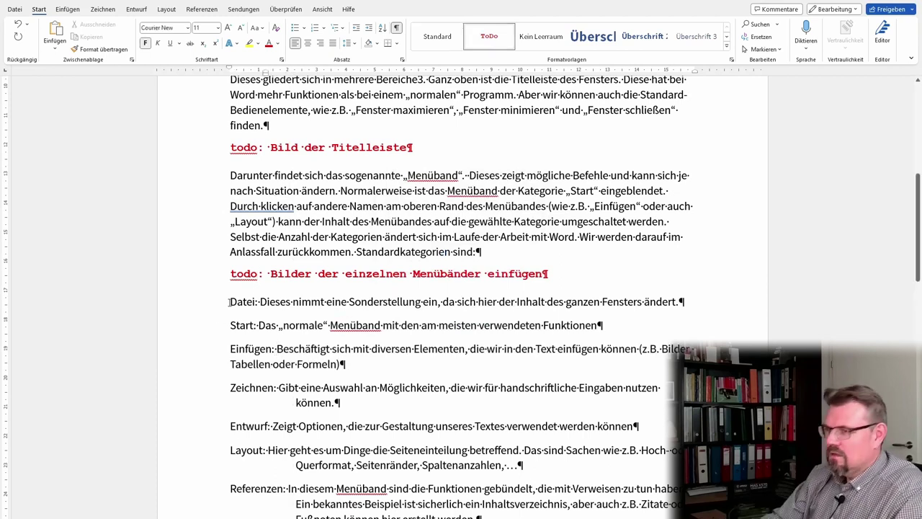
key("Return")
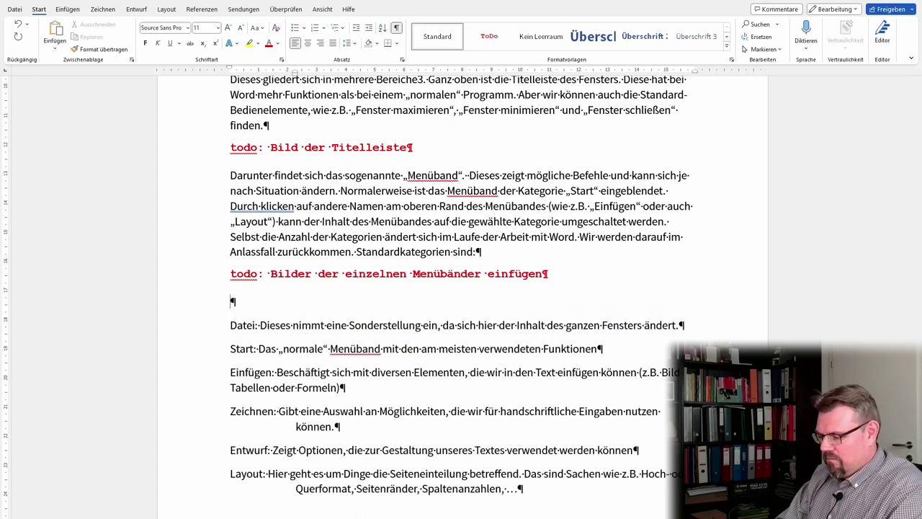
type("Mein Ta")
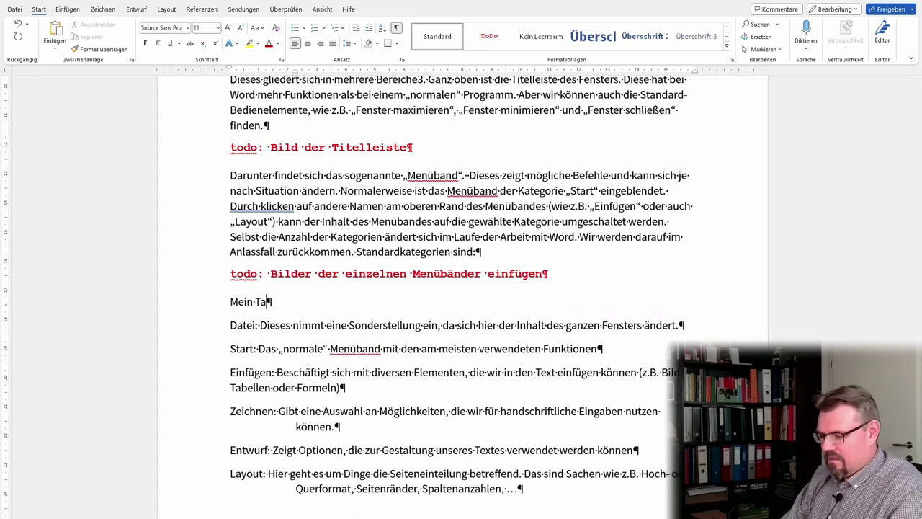
type("b1")
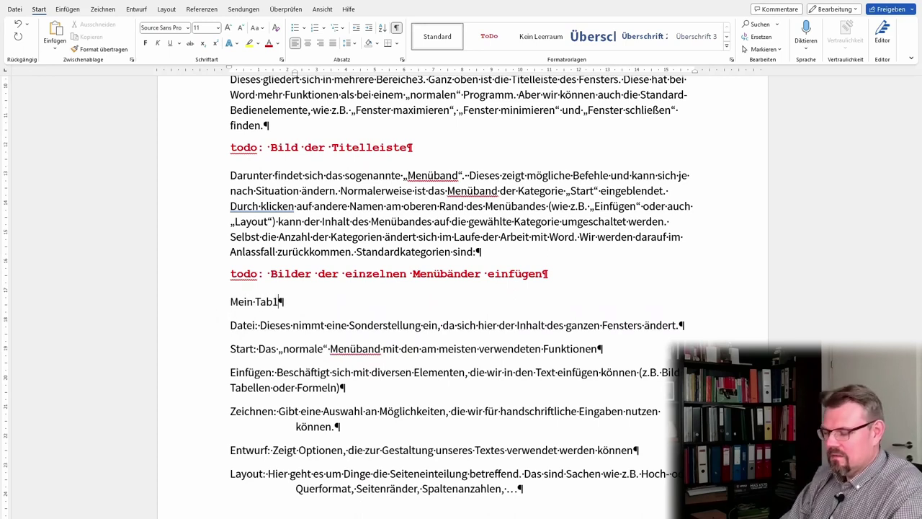
type(" → Mein")
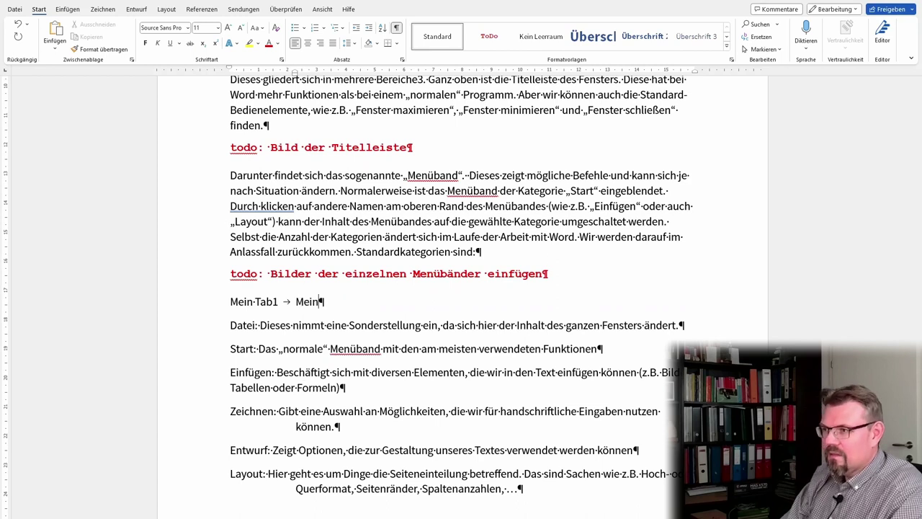
type(" Tab")
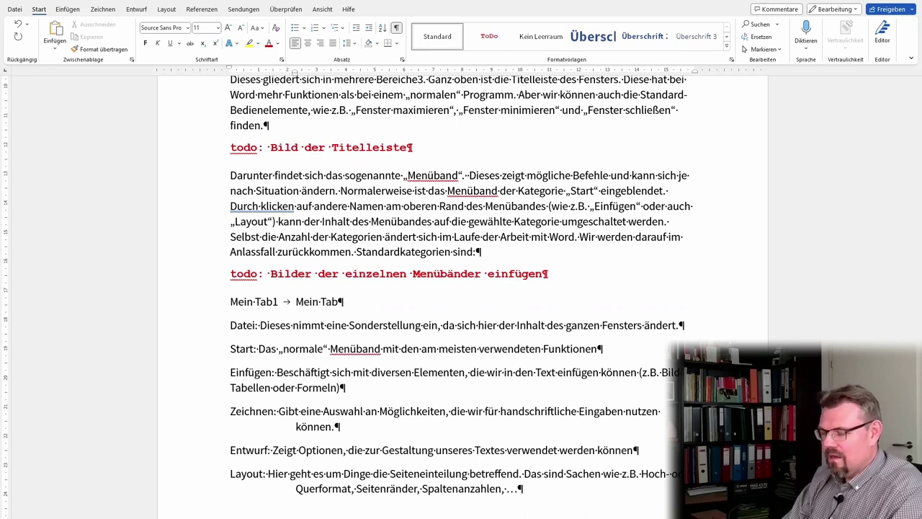
type("2 → Mei")
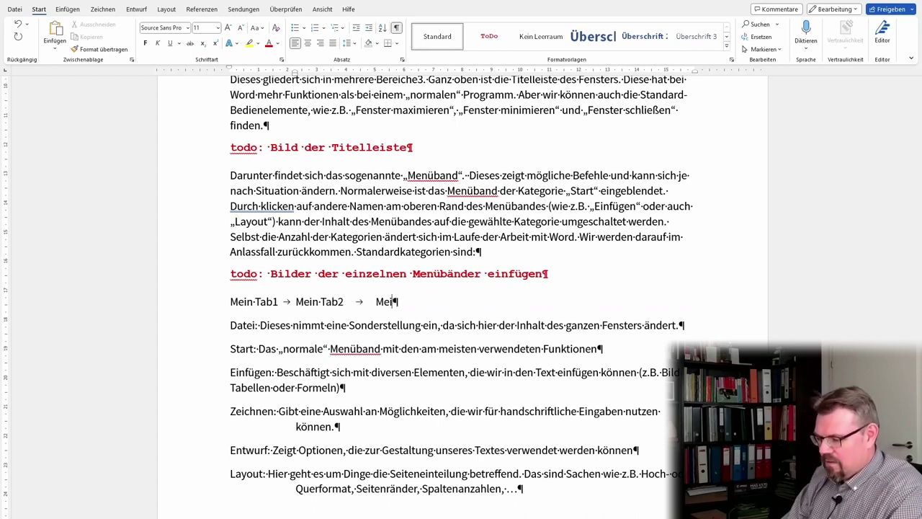
type("n Tab")
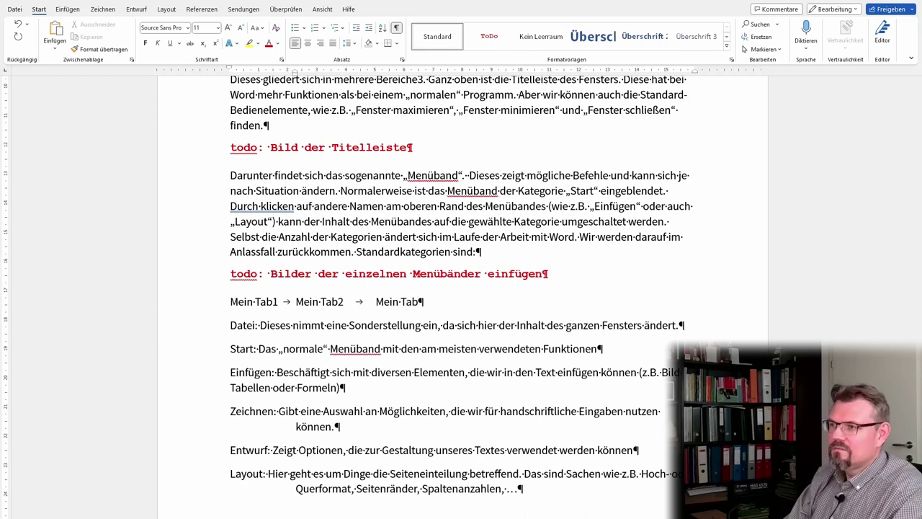
type(" 3")
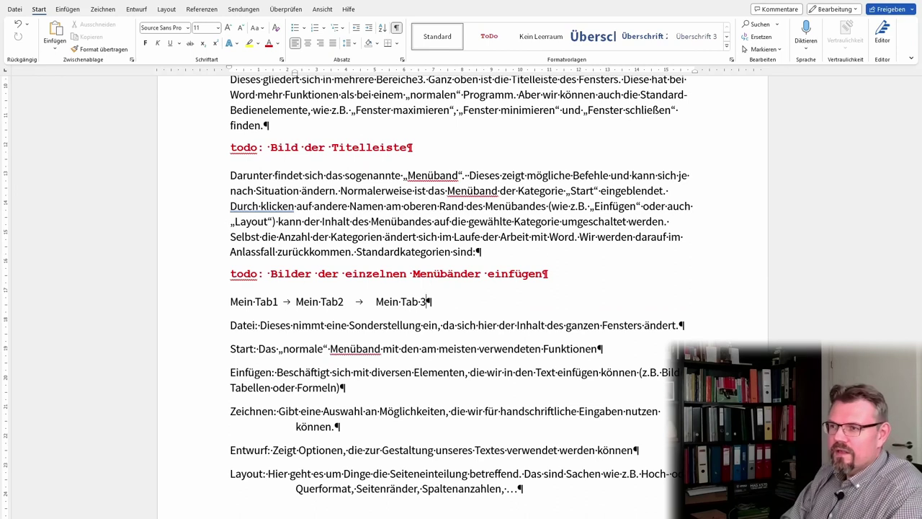
Add a tab-separated line 'Meine Tabulatoren 1', '2', '3', correcting the misspelled 'Tabulatroen'.
key("Return")
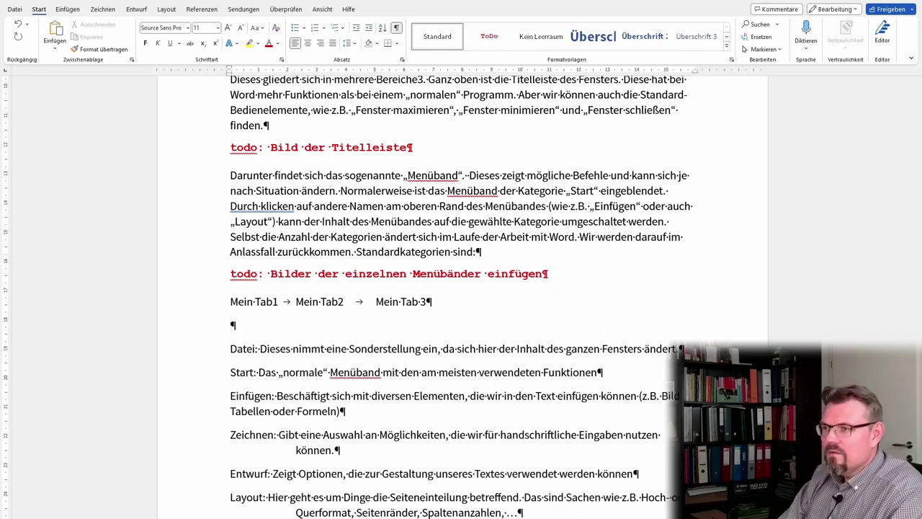
type("Mein")
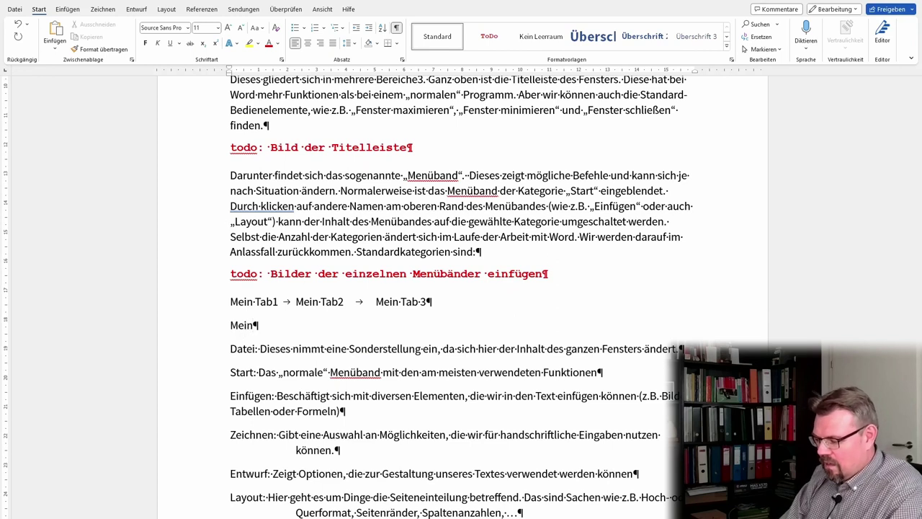
type("e Tabulat")
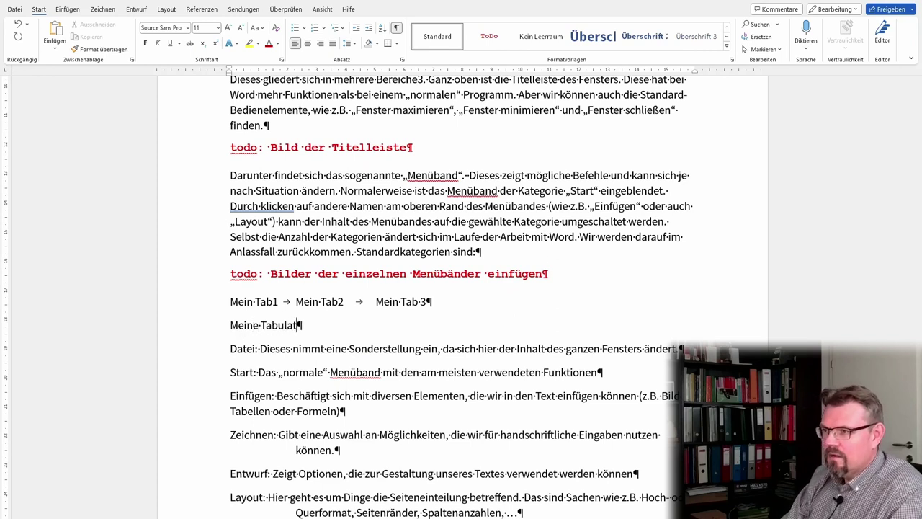
type("roen 1 → ")
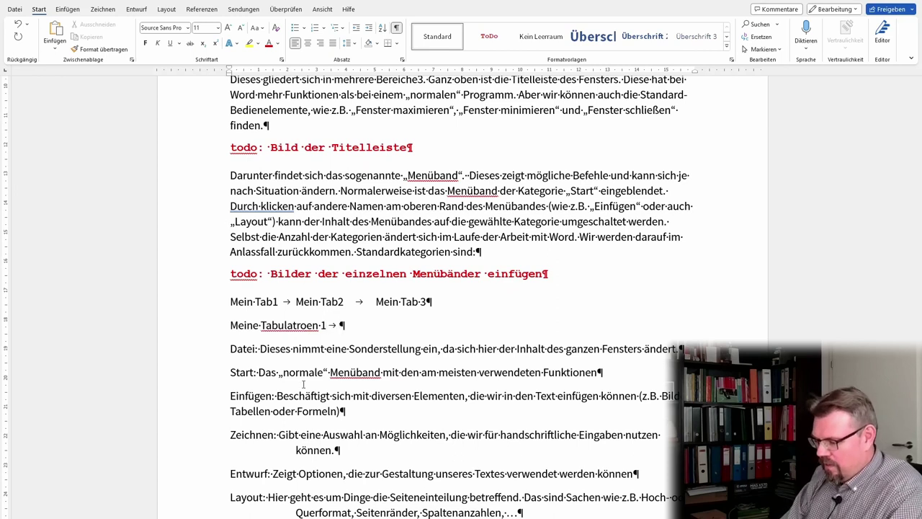
type("Meine Tabulat")
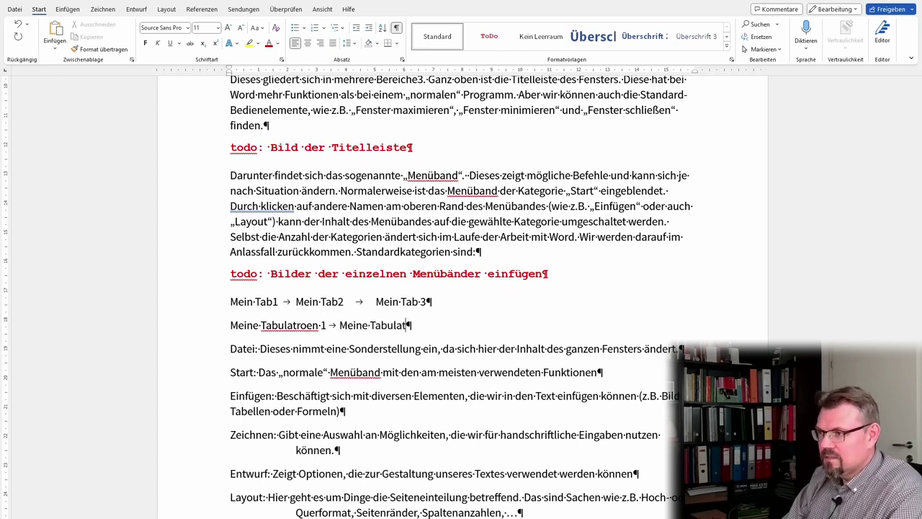
type("roen 2")
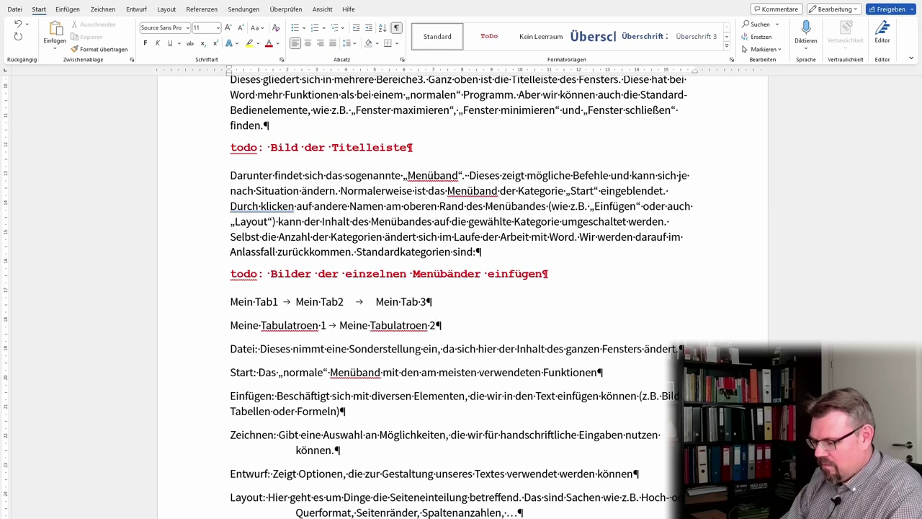
type(" → Meine Ta")
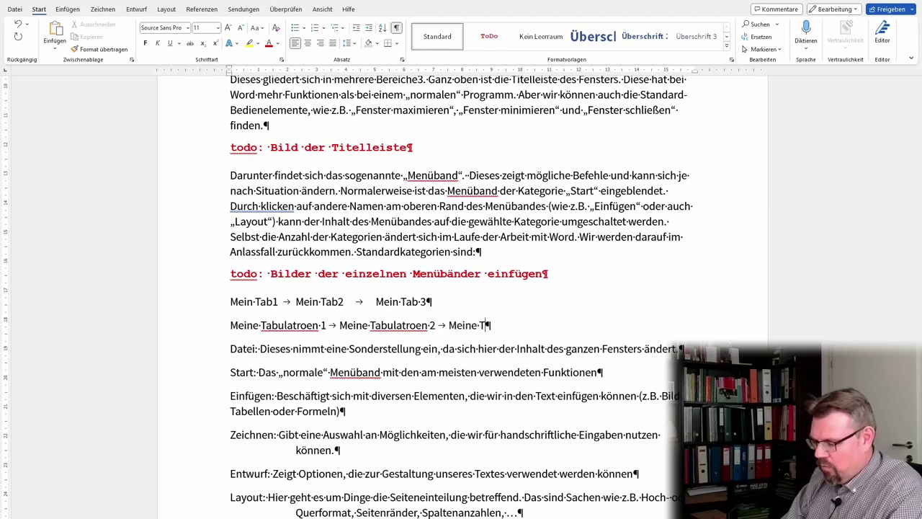
type("bulatoren ")
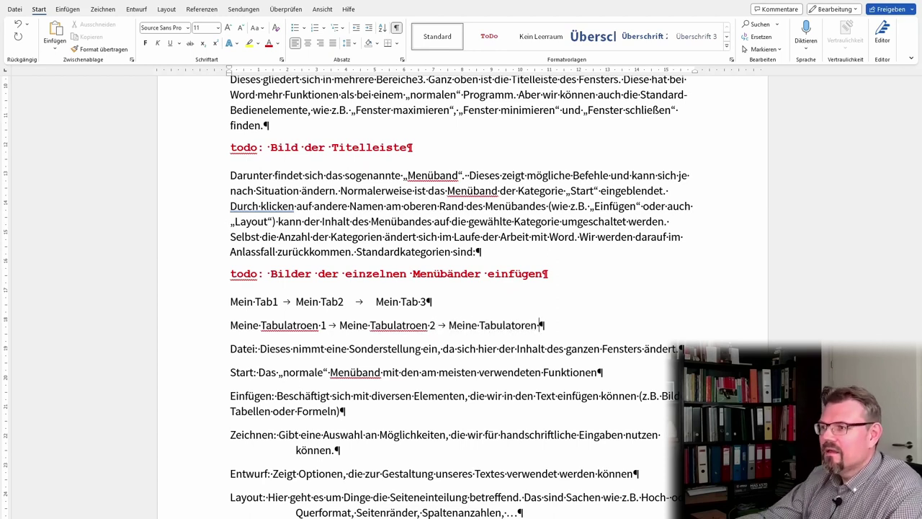
type("3")
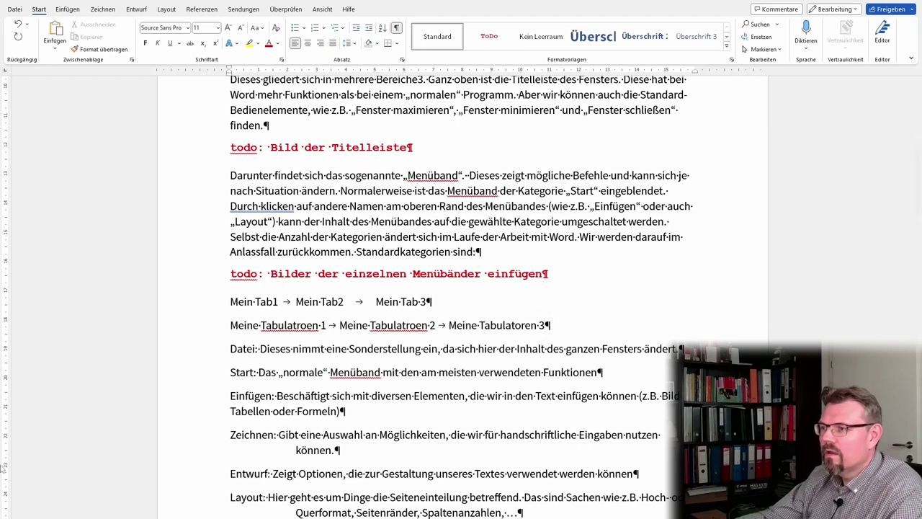
left_click(410, 325)
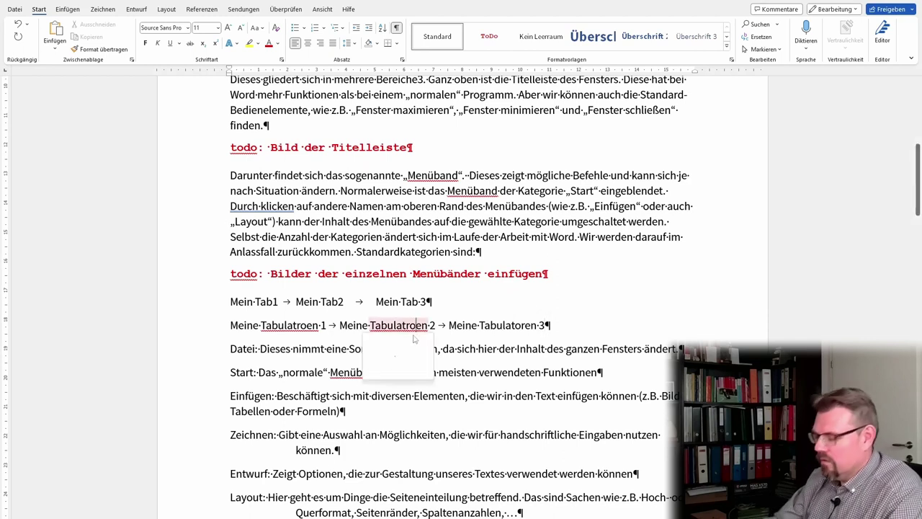
left_click(388, 357)
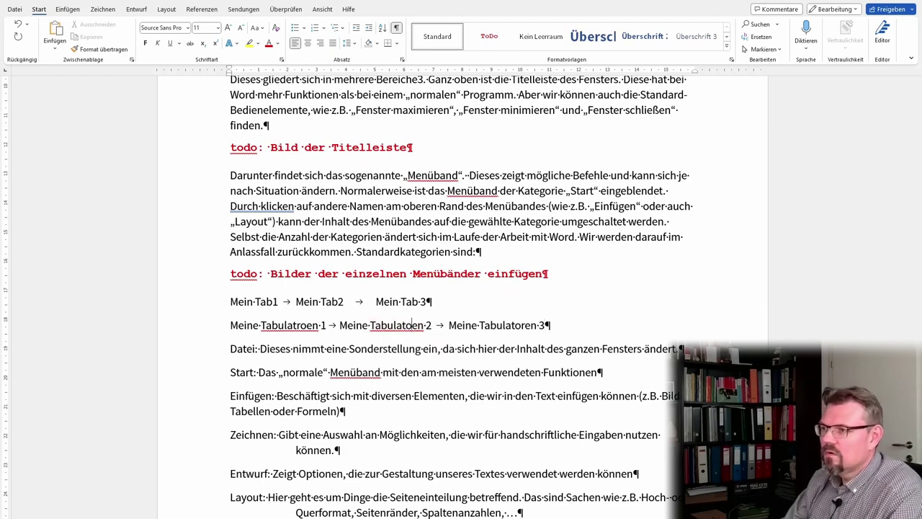
type("r")
left_click(297, 325)
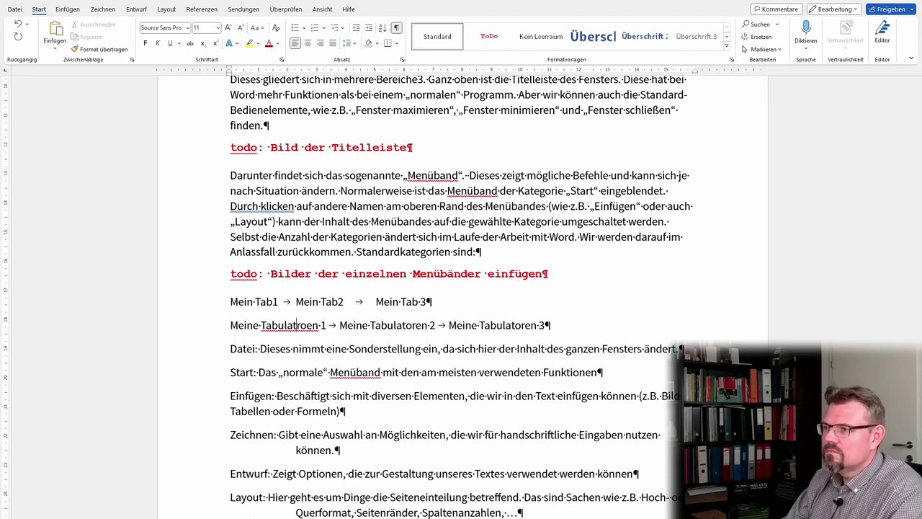
key("Delete")
key("Delete")
type("or")
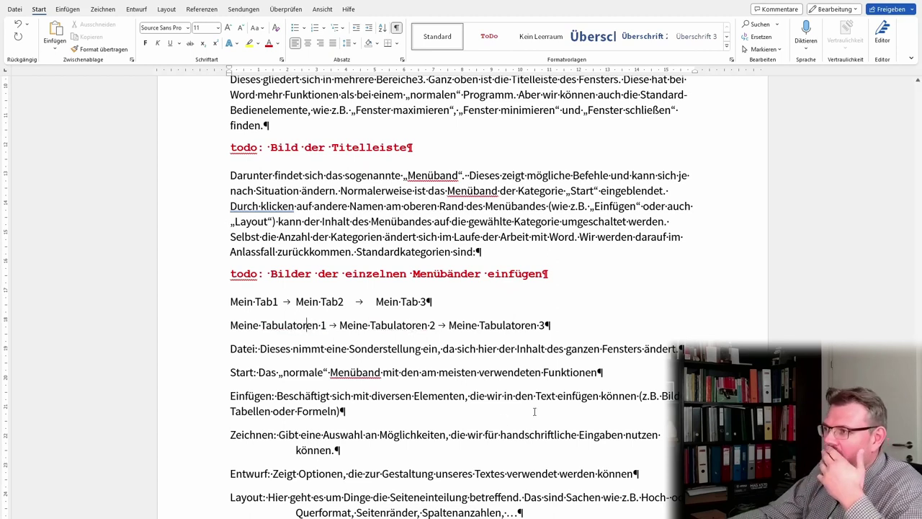
Select both sample lines, drag tab stops on the ruler to align three columns, then hide formatting marks.
left_click_drag(566, 333, 216, 299)
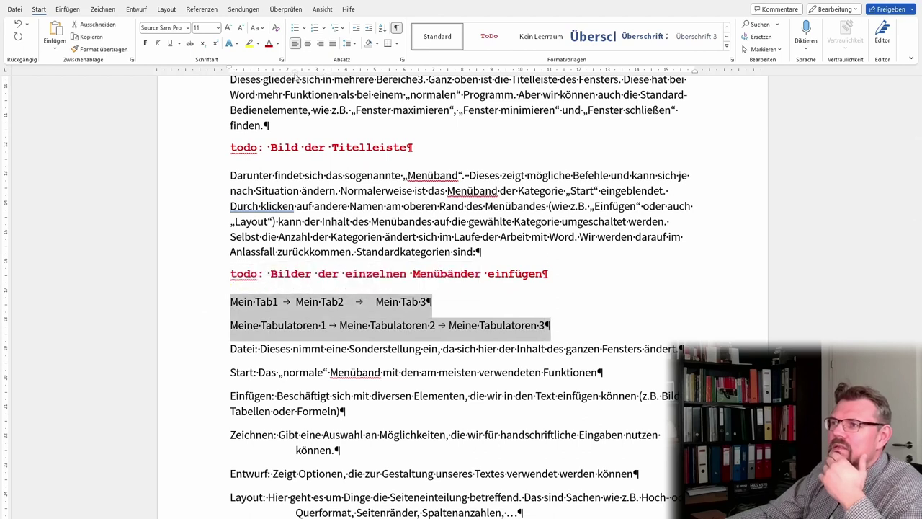
left_click_drag(295, 72, 237, 75)
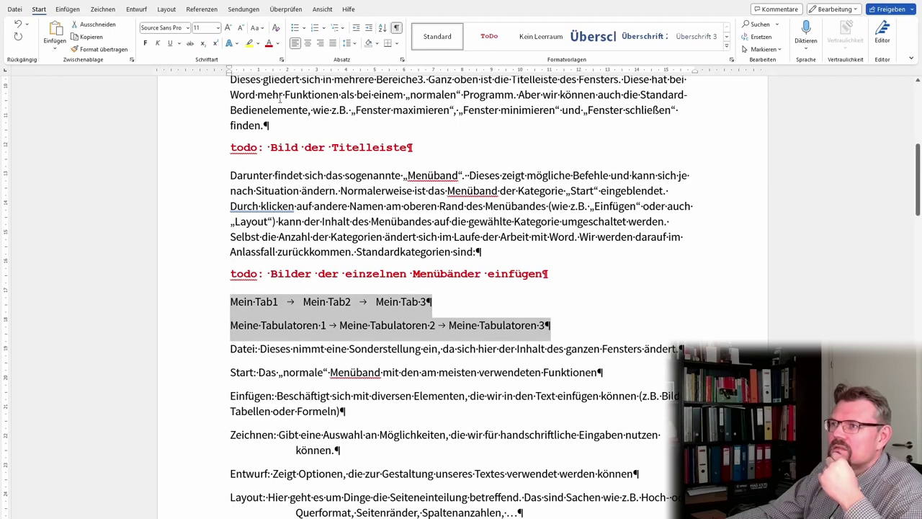
left_click_drag(331, 73, 347, 73)
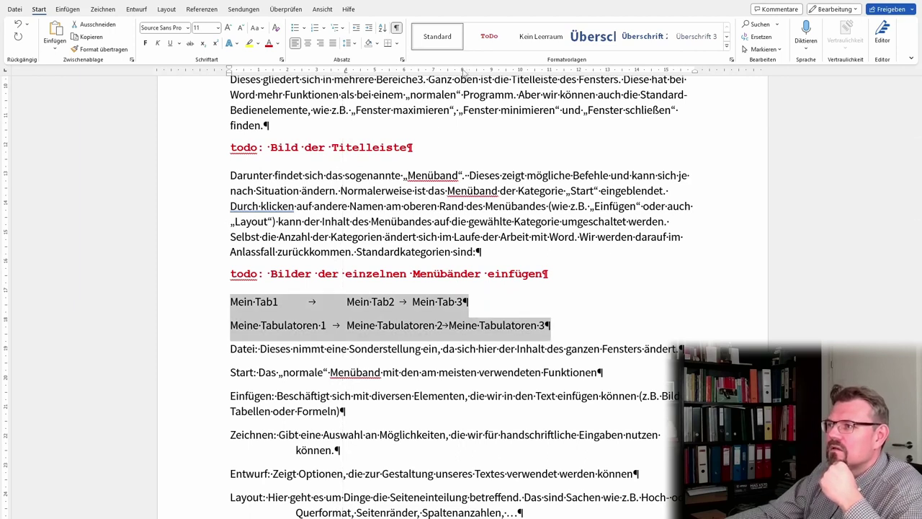
left_click_drag(462, 72, 476, 72)
left_click(464, 372)
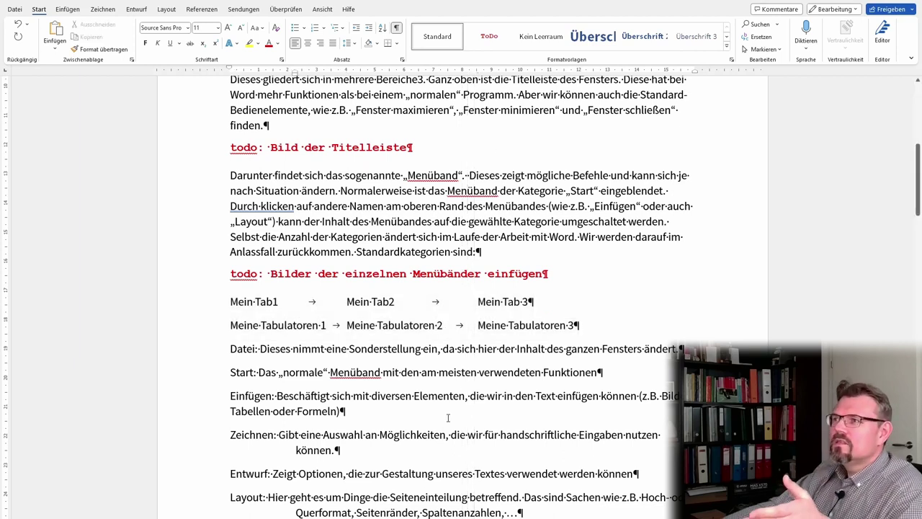
left_click(397, 28)
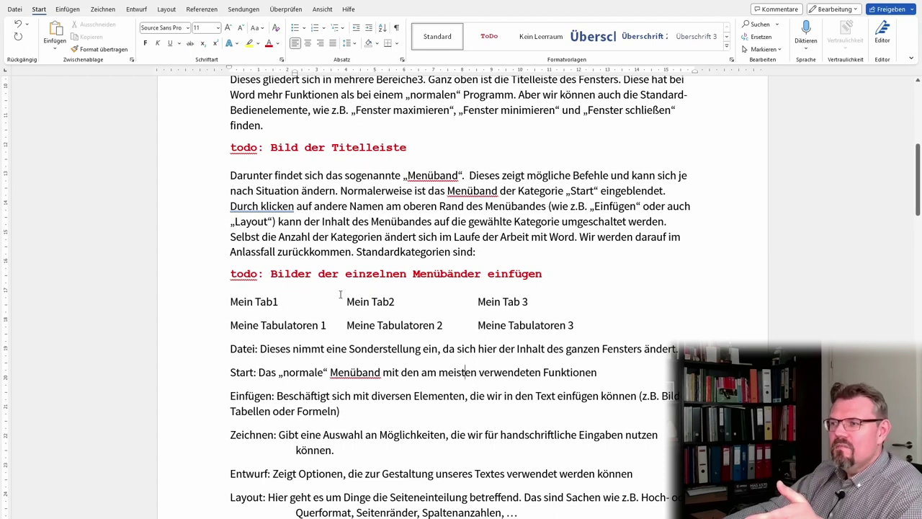
left_click_drag(347, 301, 346, 325)
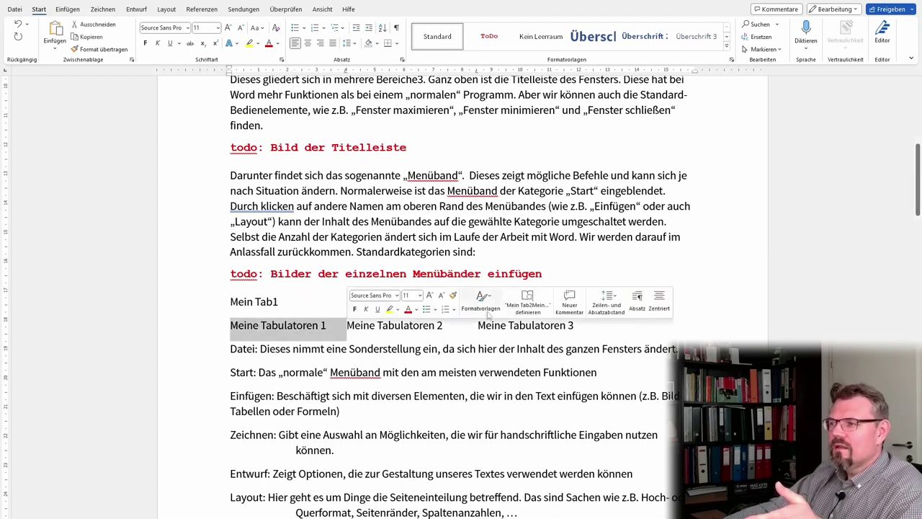
left_click(478, 325)
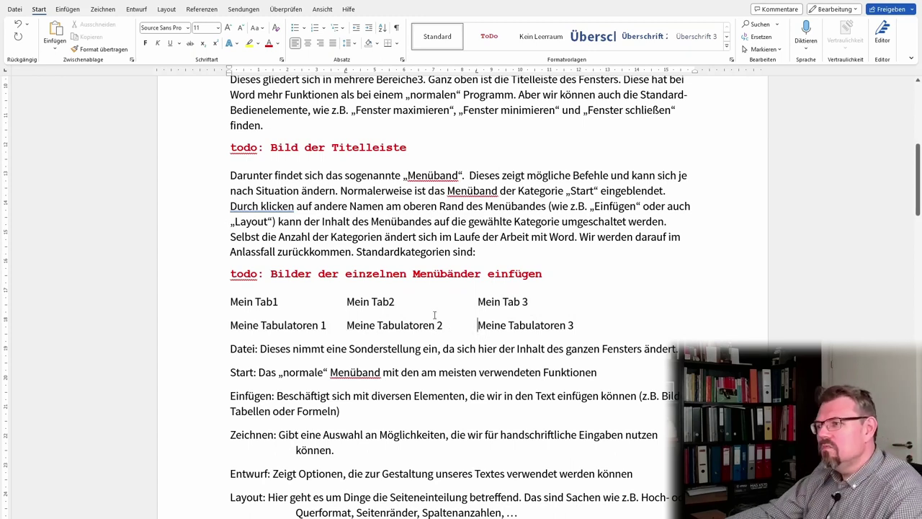
left_click(431, 325)
type("dfghfdjfh")
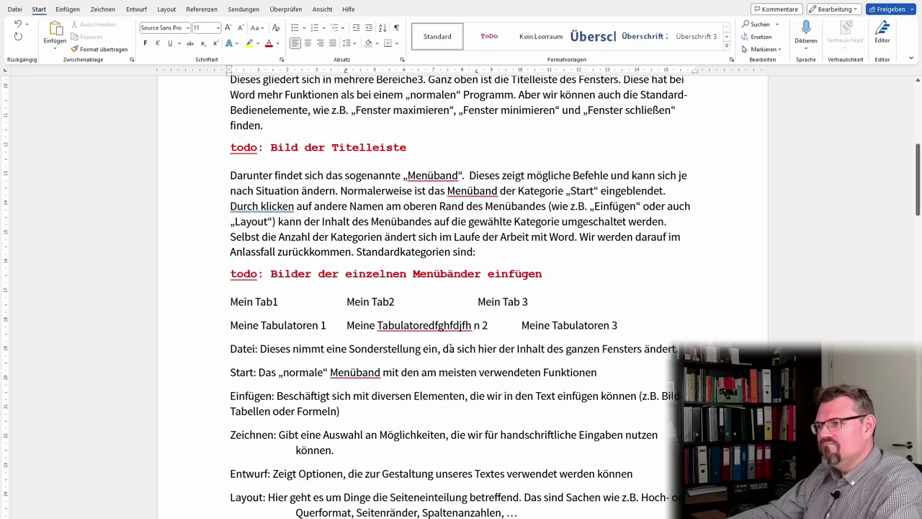
key("ctrl+z")
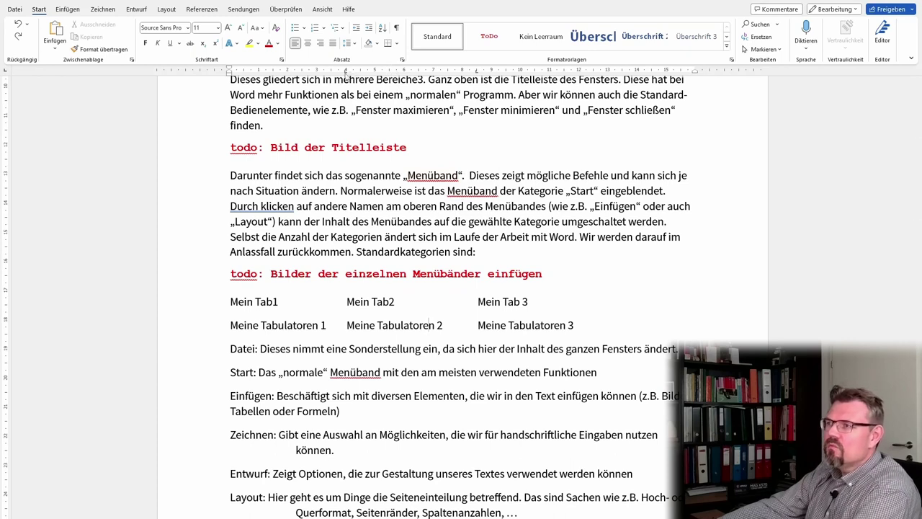
Make the second-column tab stop centred and nudge it slightly right.
double_click(346, 74)
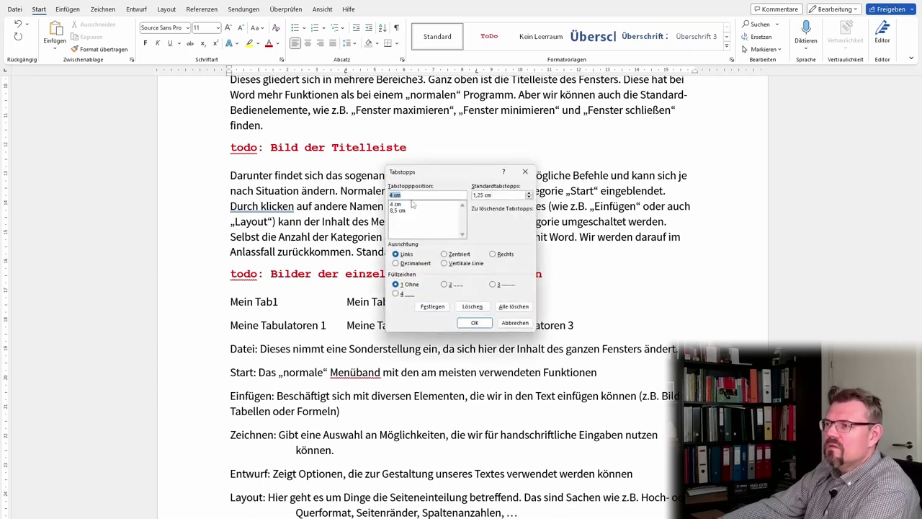
left_click(444, 254)
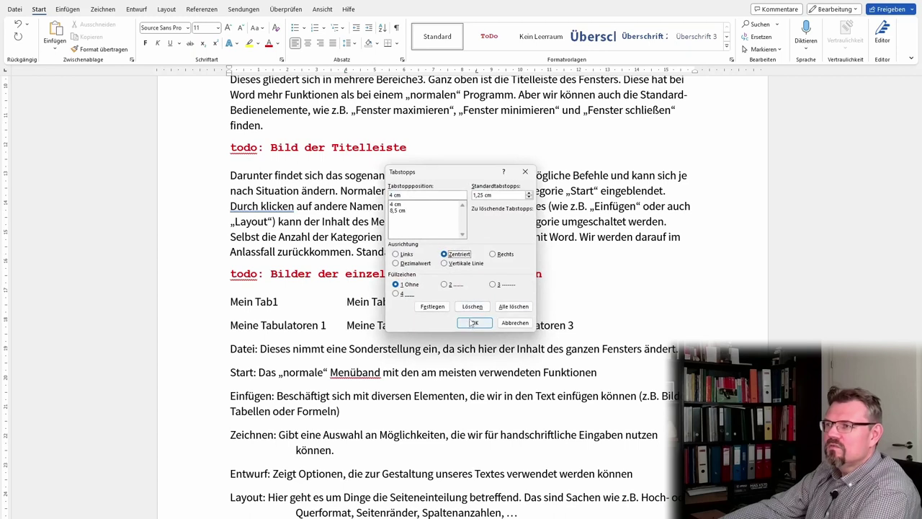
left_click(474, 322)
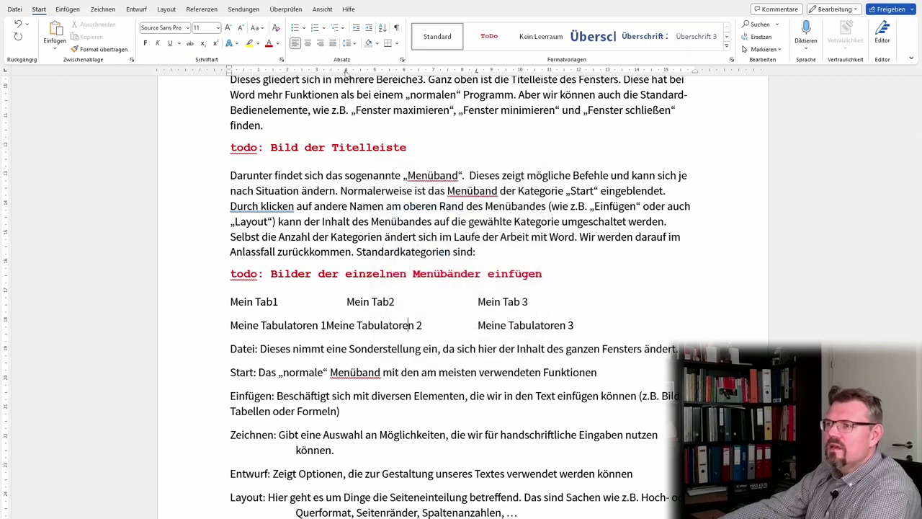
left_click_drag(347, 72, 408, 80)
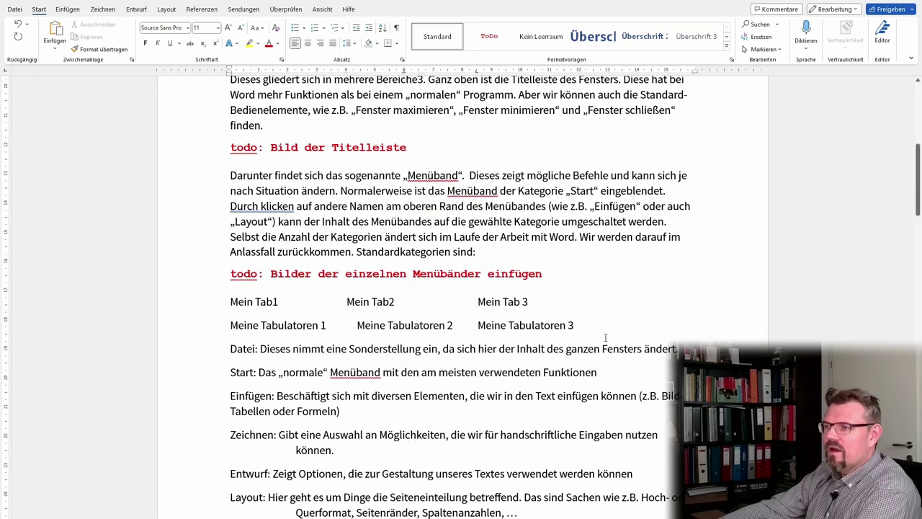
Reselect the sample lines, cancel the Tabs dialog, and redo the tab before 'Meine Tabulatoren 2'.
mouse_move(605, 337)
left_mouse_down()
mouse_move(301, 301)
mouse_move(230, 274)
left_mouse_up()
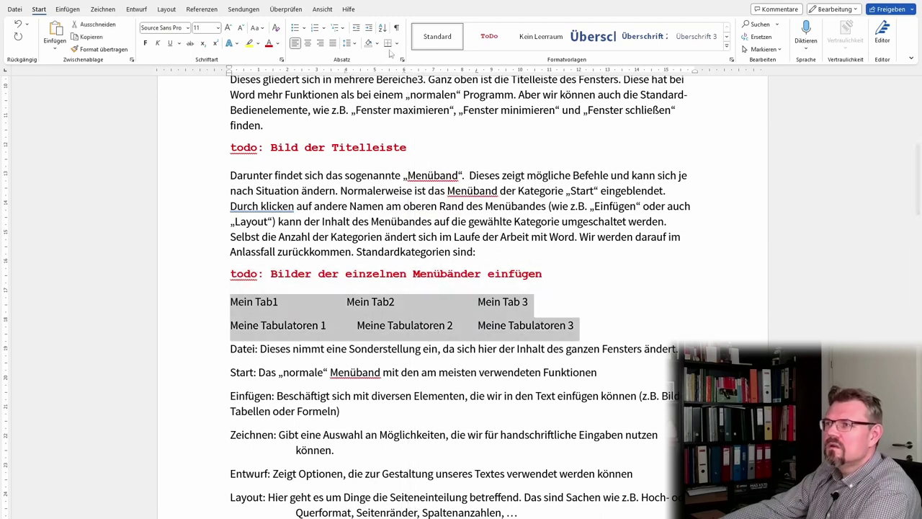
double_click(346, 72)
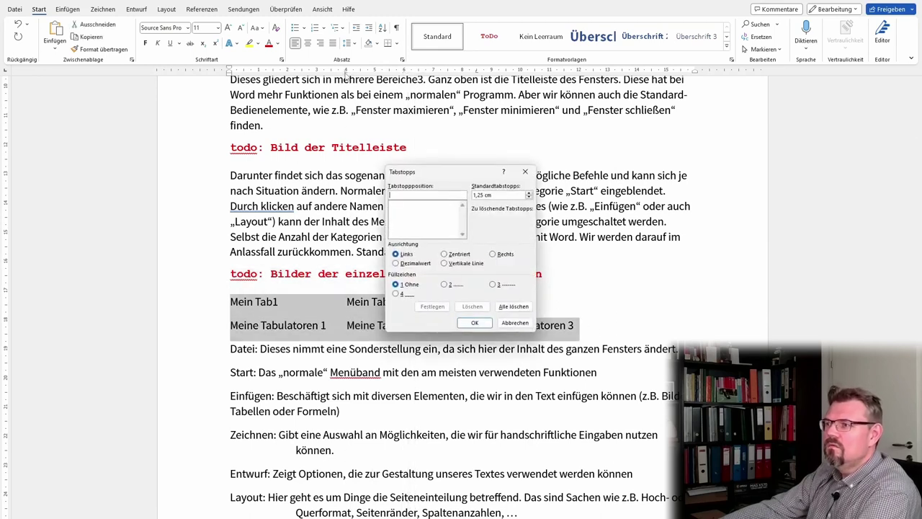
left_click(511, 321)
left_click(422, 327)
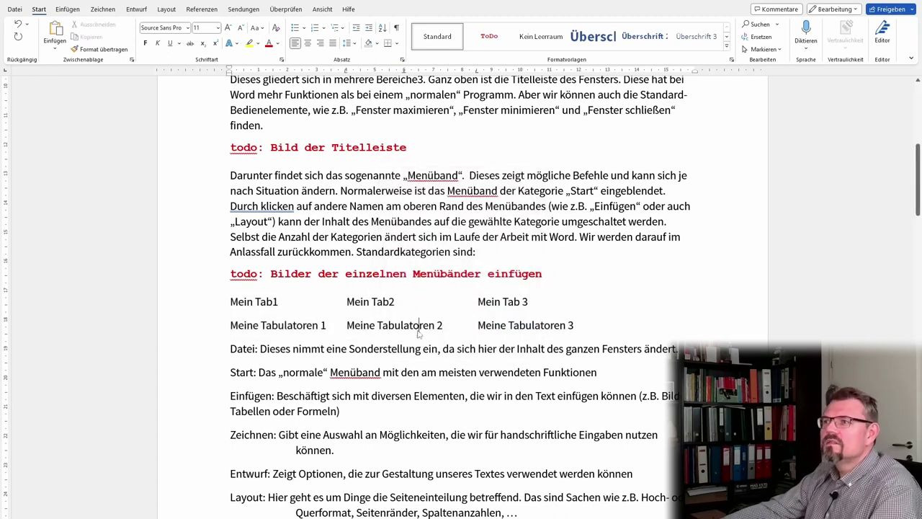
key("ctrl+z")
key("ctrl+z")
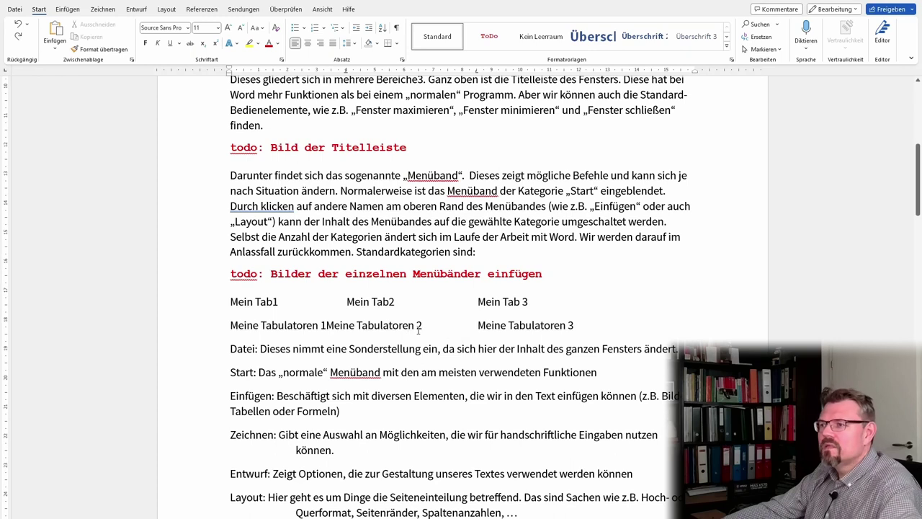
key("Tab")
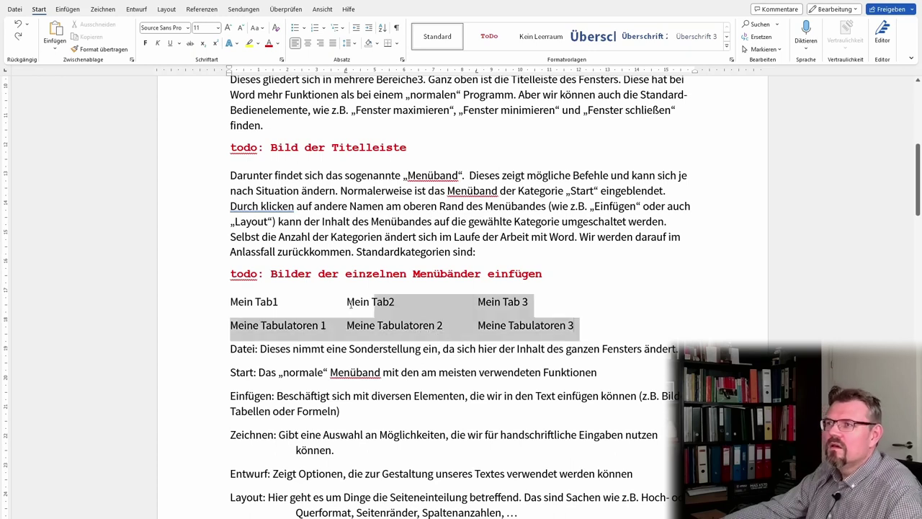
Give both sample lines a centred second-column tab stop and drag it further right.
left_click_drag(574, 326, 222, 304)
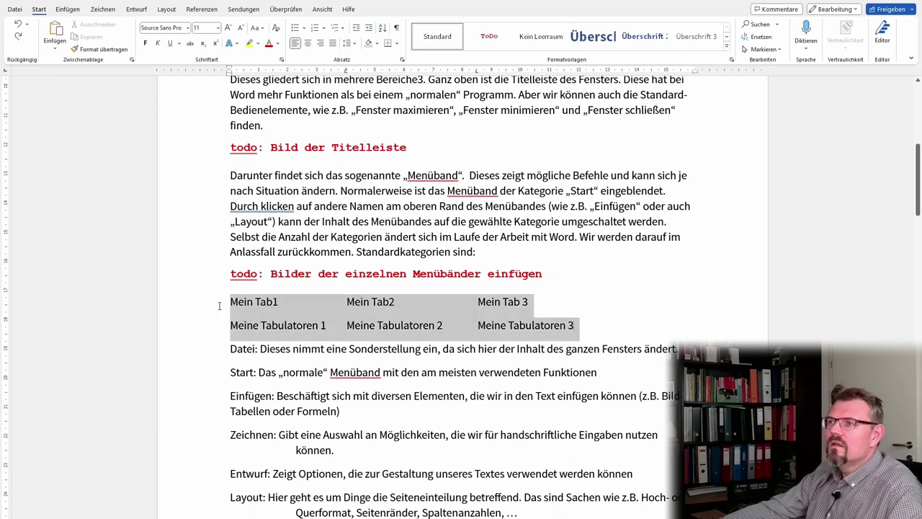
double_click(346, 73)
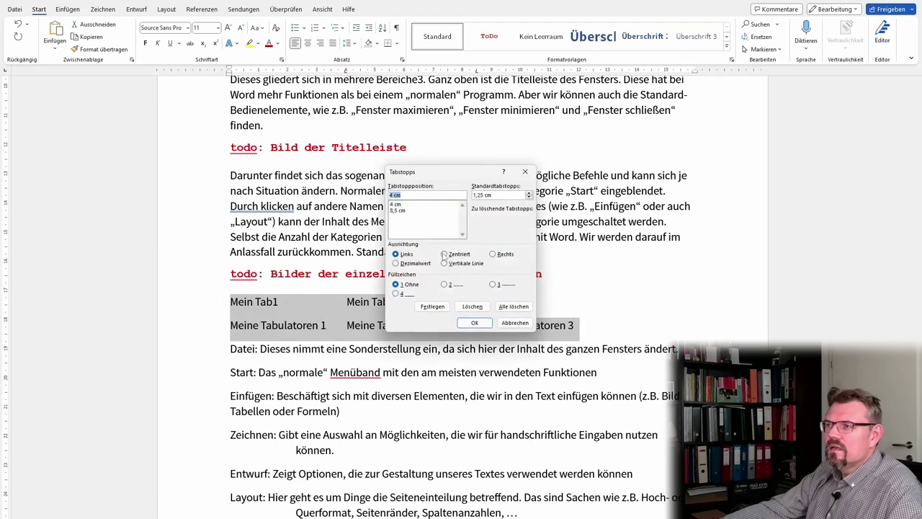
left_click(445, 255)
left_click(475, 323)
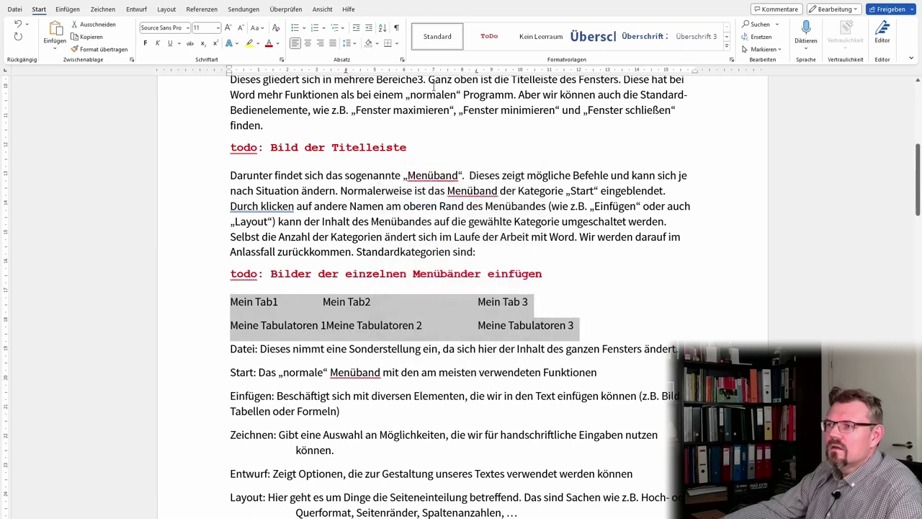
left_click_drag(349, 73, 390, 72)
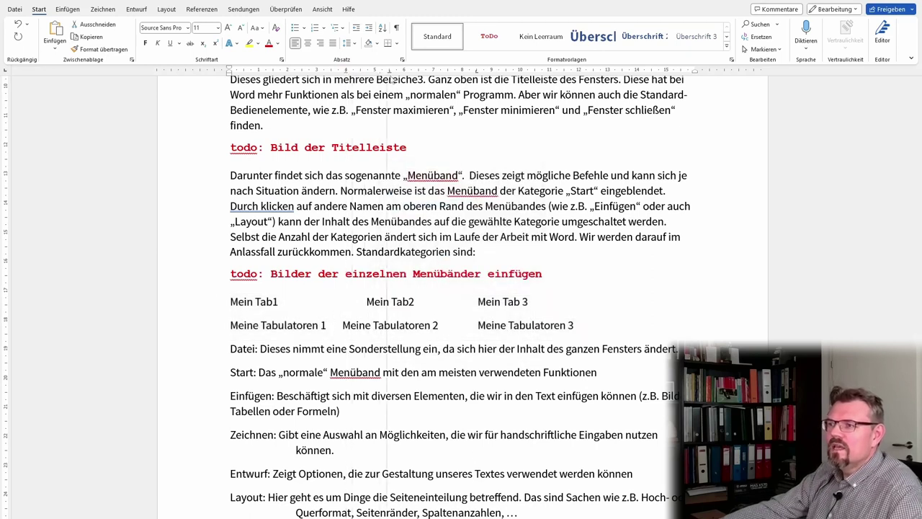
mouse_move(425, 84)
left_mouse_down()
mouse_move(405, 75)
mouse_move(434, 77)
left_mouse_up()
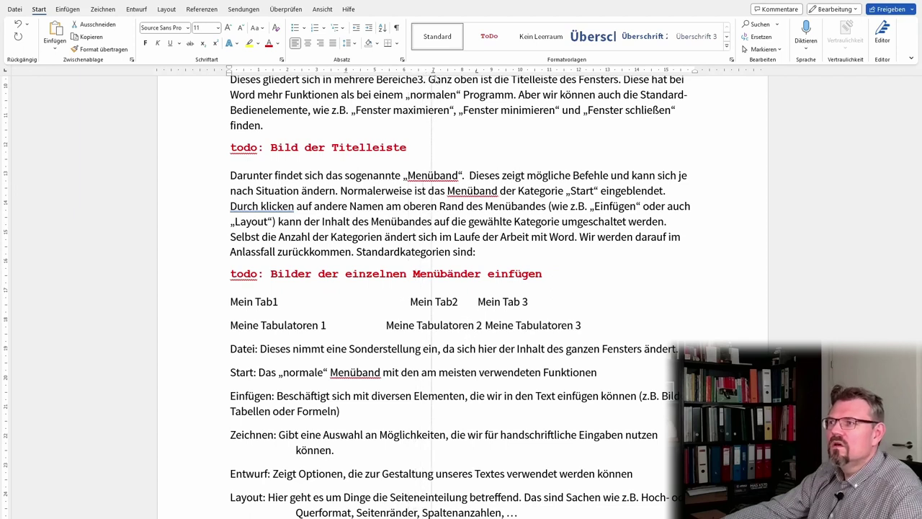
Make the third-column tab stop right-aligned and drag it further right.
double_click(478, 77)
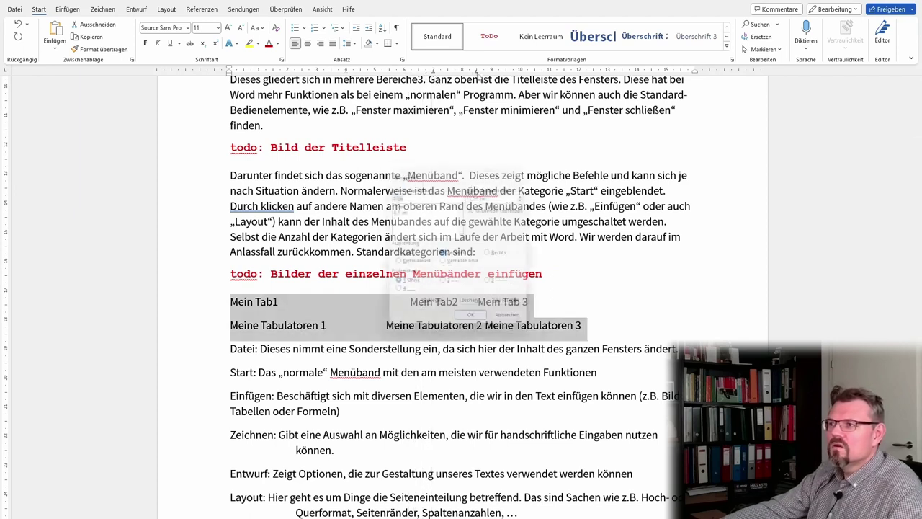
left_click(492, 253)
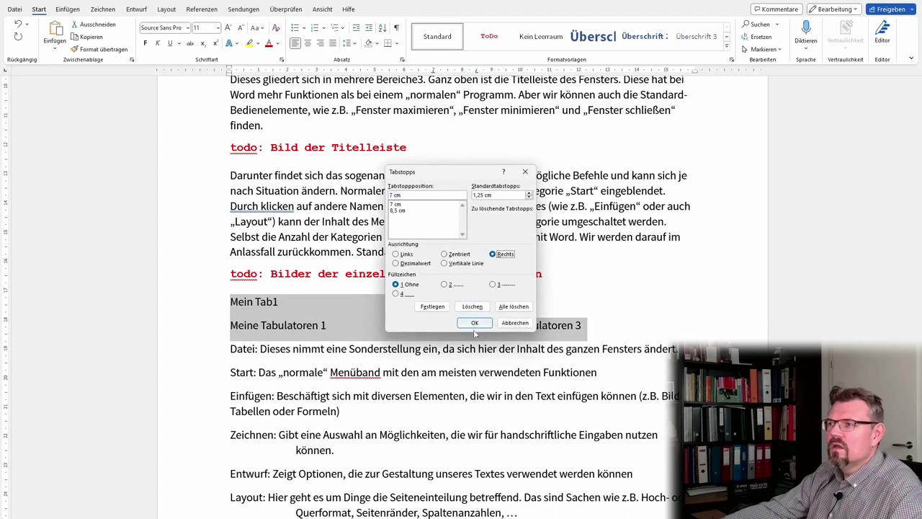
left_click(474, 326)
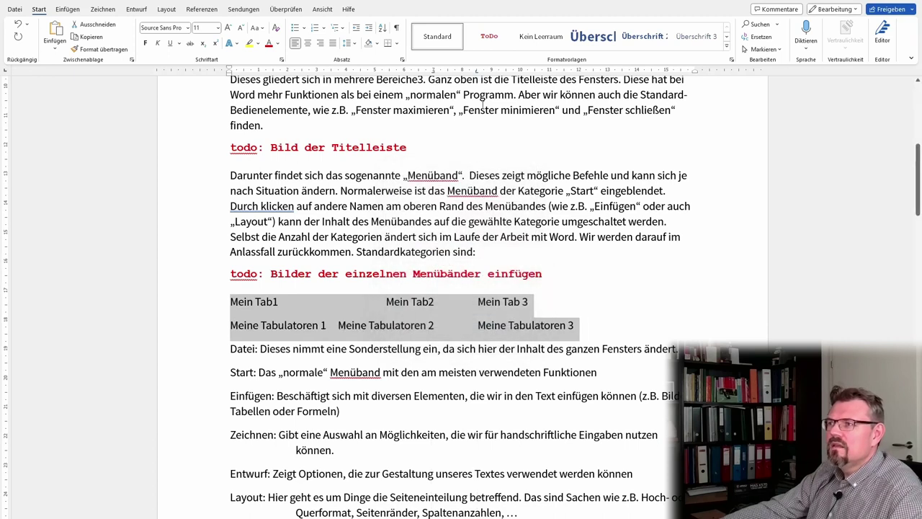
left_click_drag(477, 75, 541, 76)
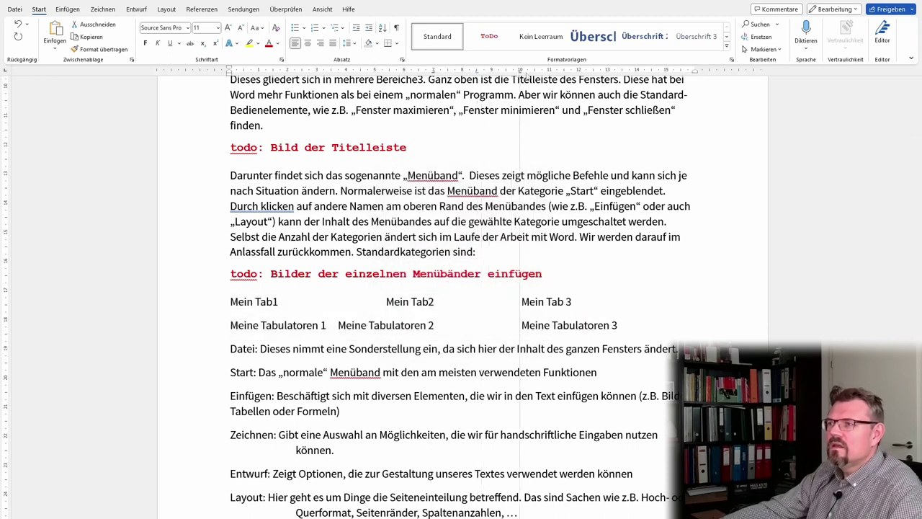
Set the 7 cm tab stop to Center and the 10,75 cm tab stop to Right.
double_click(432, 75)
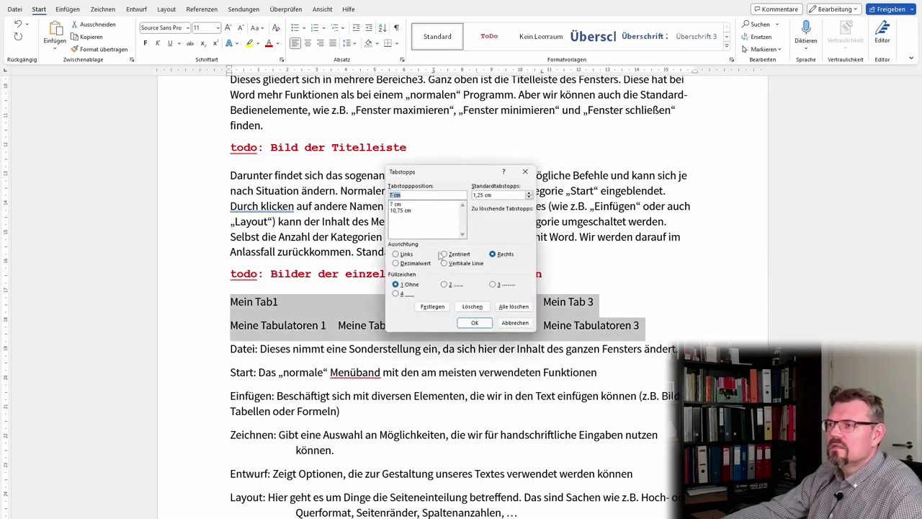
left_click(443, 255)
left_click(474, 322)
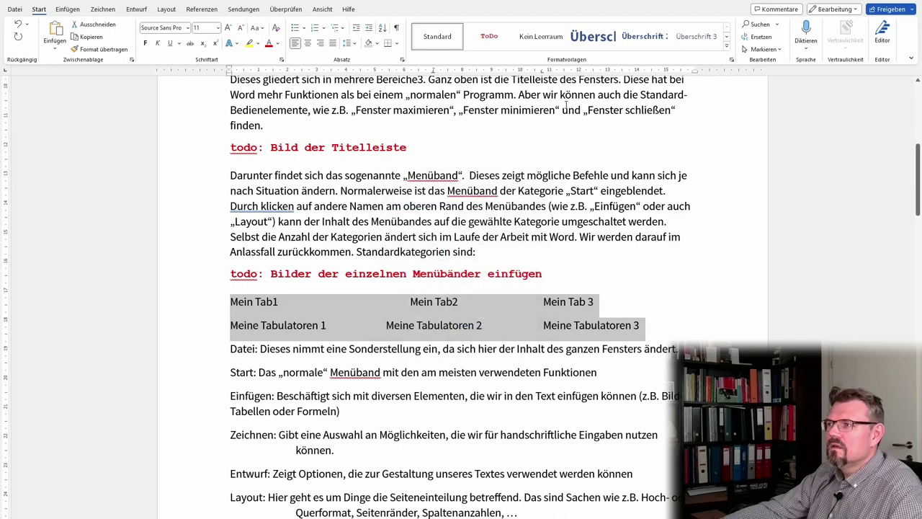
double_click(543, 75)
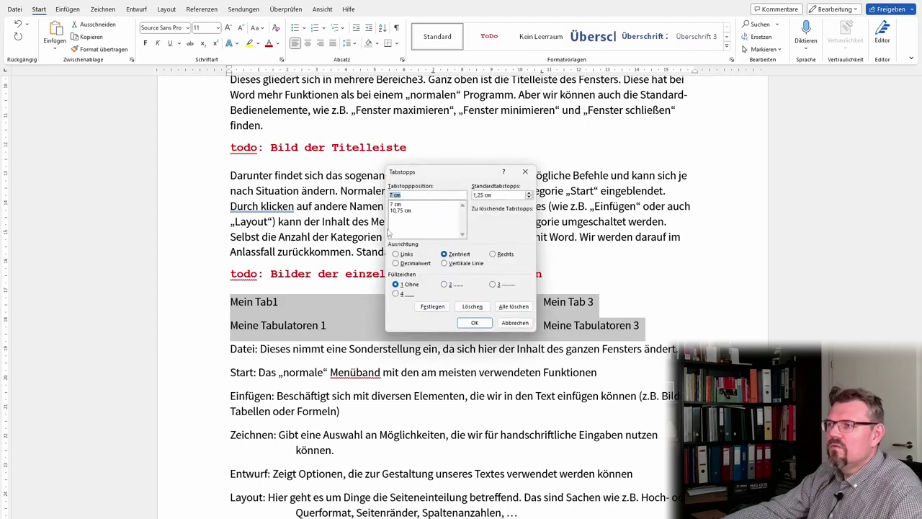
left_click(404, 210)
left_click(447, 255)
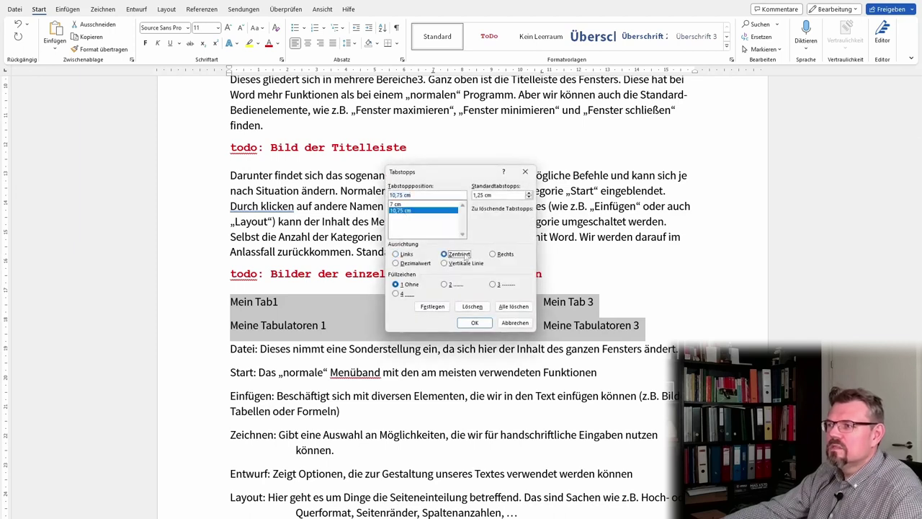
left_click(493, 254)
left_click(474, 322)
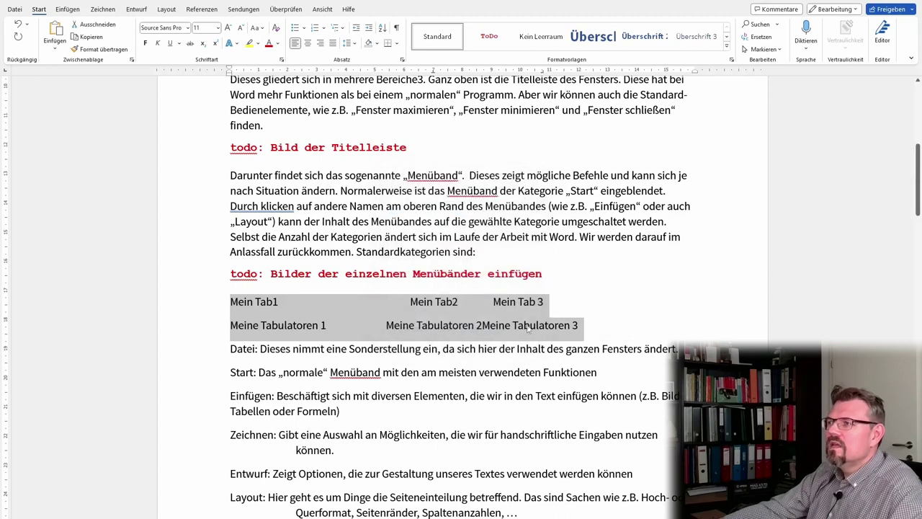
Drag the right tab stop to the right margin and the centre tab stop further right.
left_click_drag(546, 75, 666, 78)
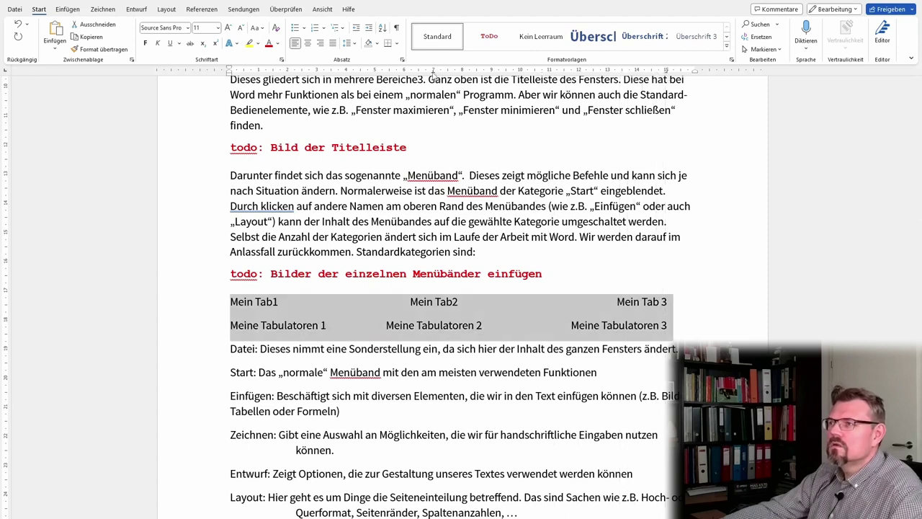
left_click_drag(433, 75, 461, 75)
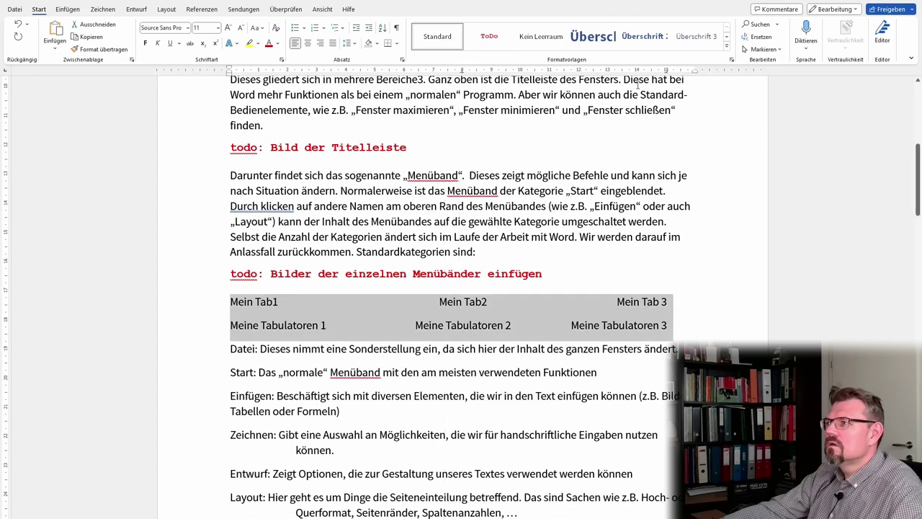
left_click_drag(667, 73, 688, 75)
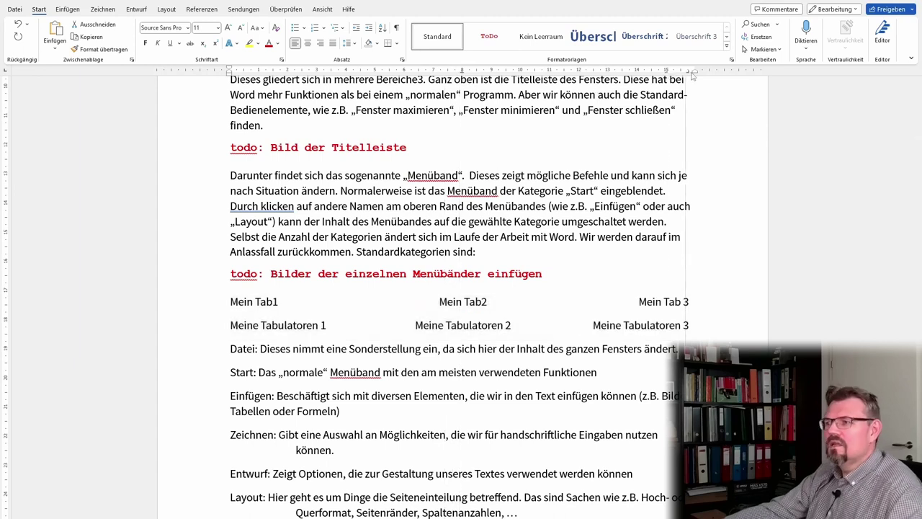
left_click(544, 373)
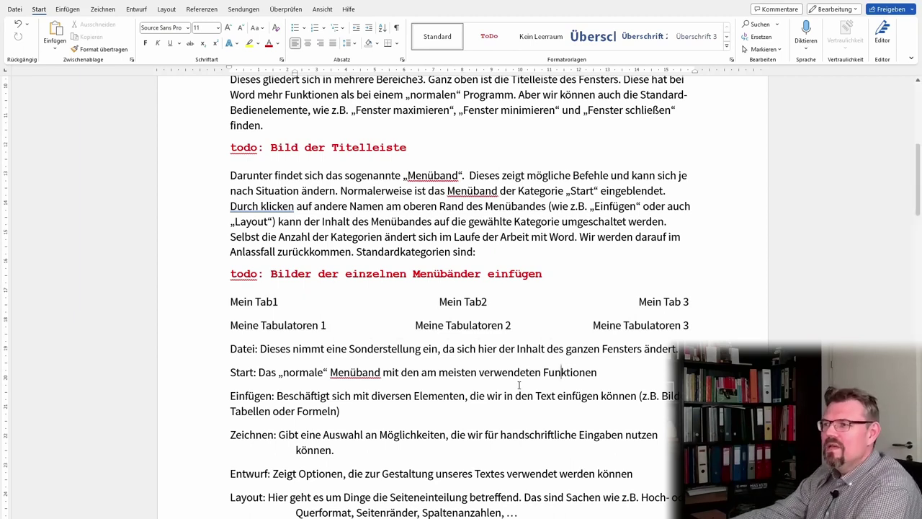
double_click(463, 72)
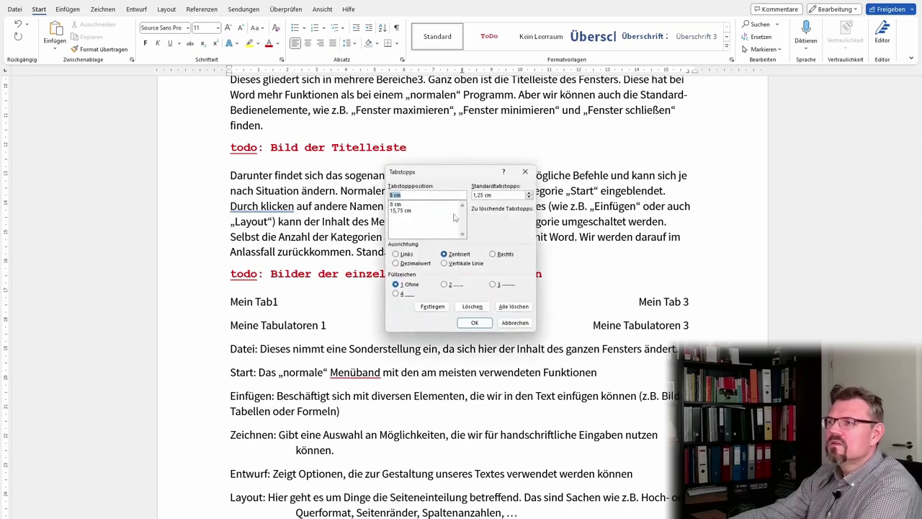
left_click(475, 322)
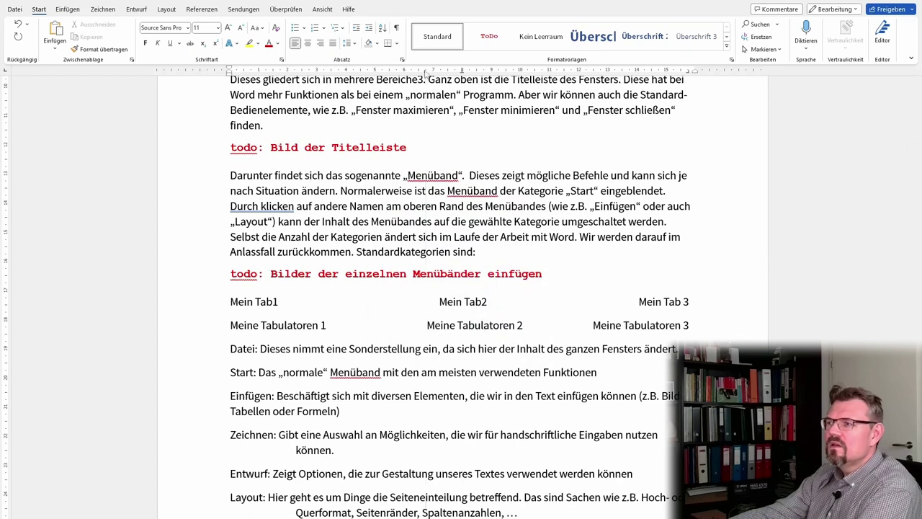
double_click(426, 72)
left_click(473, 323)
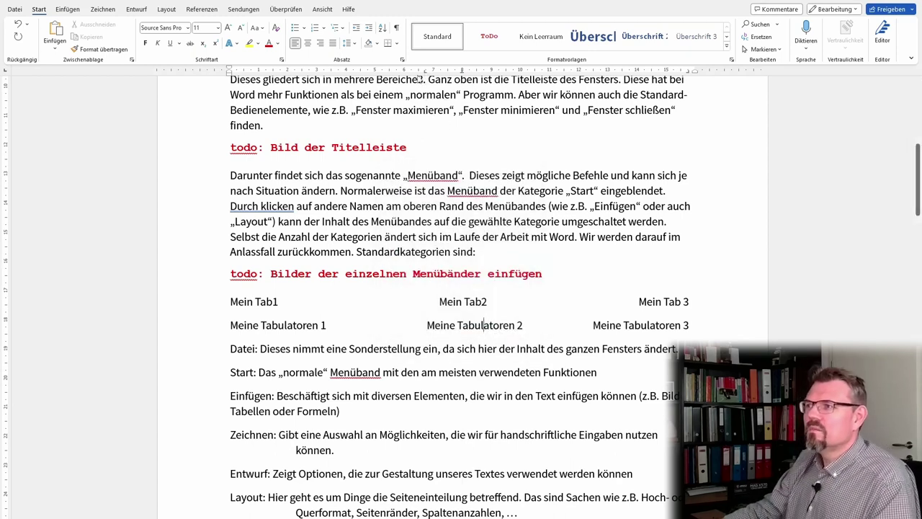
left_click_drag(426, 70, 414, 70)
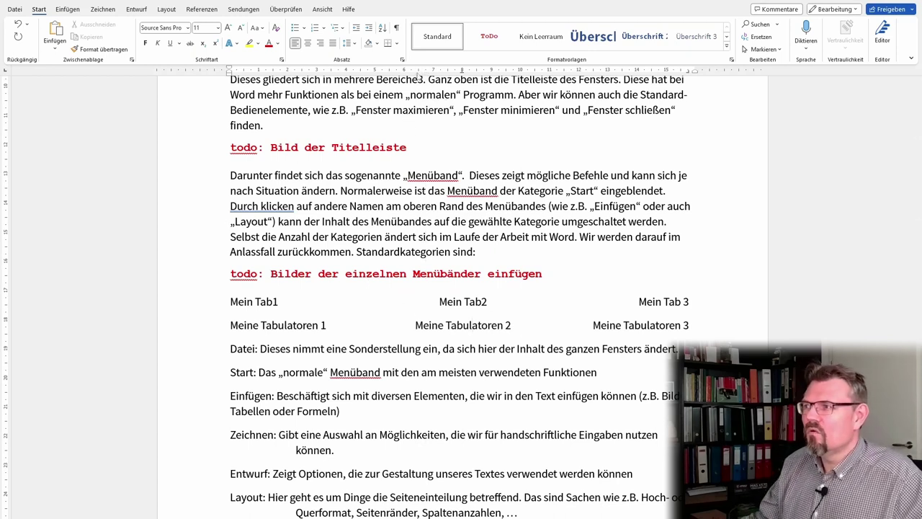
double_click(463, 72)
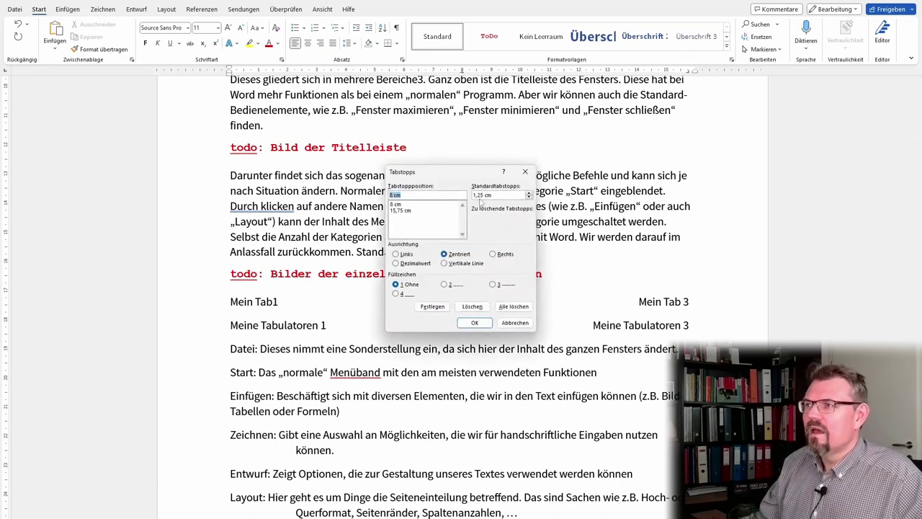
left_click(476, 323)
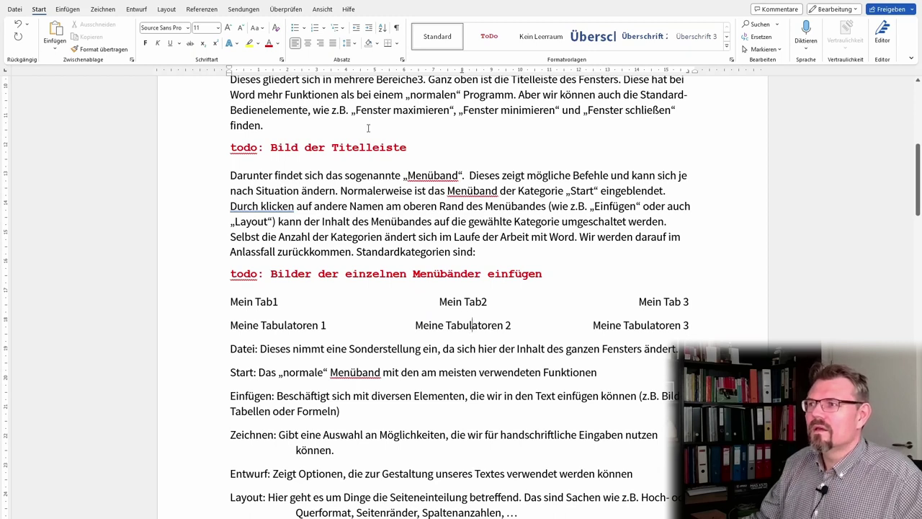
left_click(403, 61)
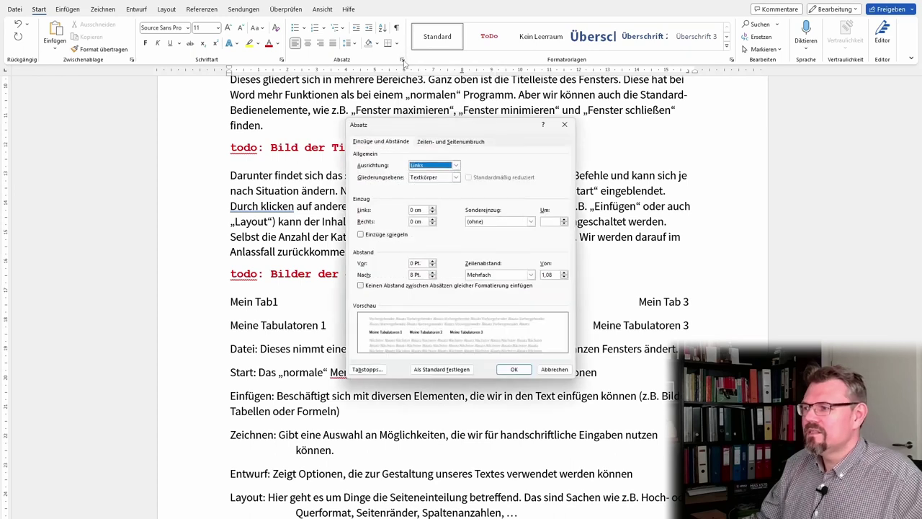
key("Escape")
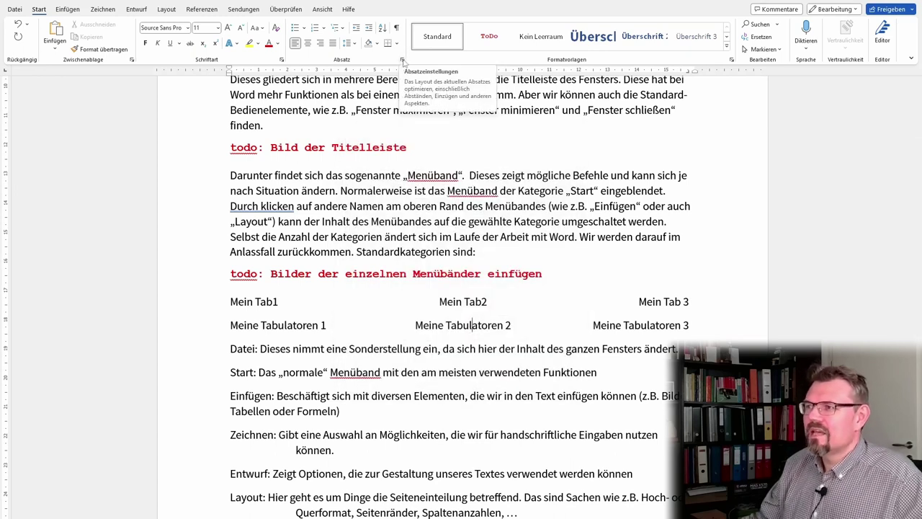
left_click(403, 60)
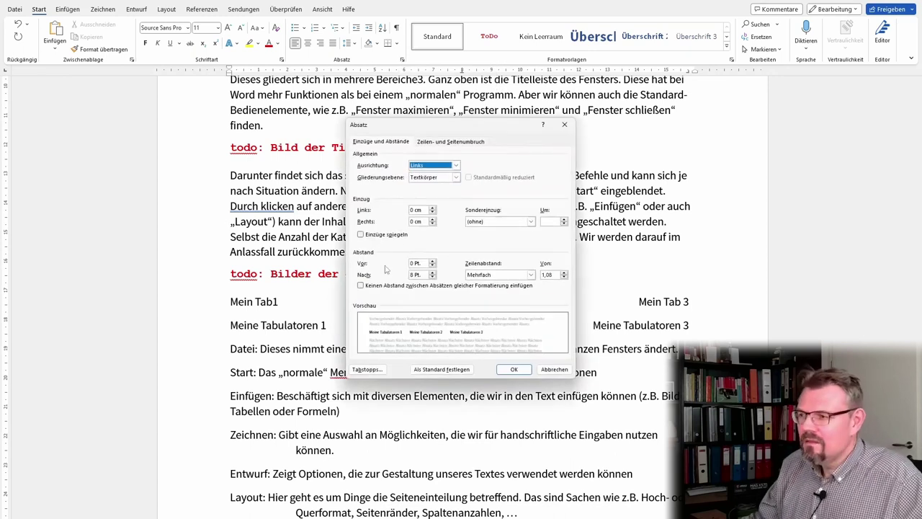
left_click(367, 371)
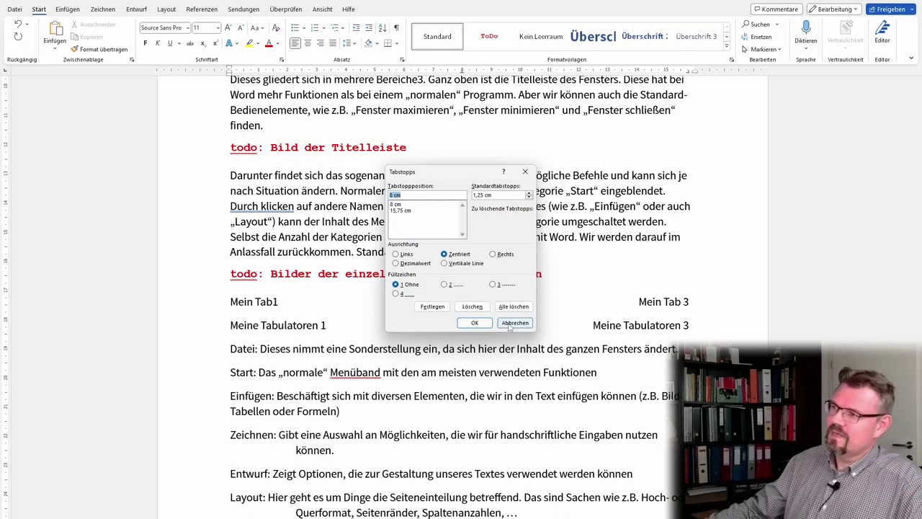
left_click(510, 324)
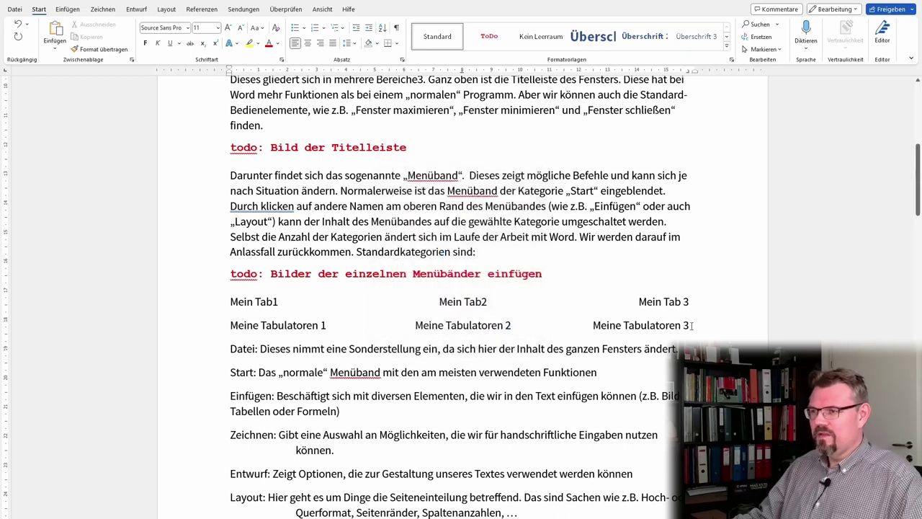
left_click_drag(692, 326, 229, 300)
Delete the sample tab lines and click into the Datei and Zeichnen descriptions.
key("Delete")
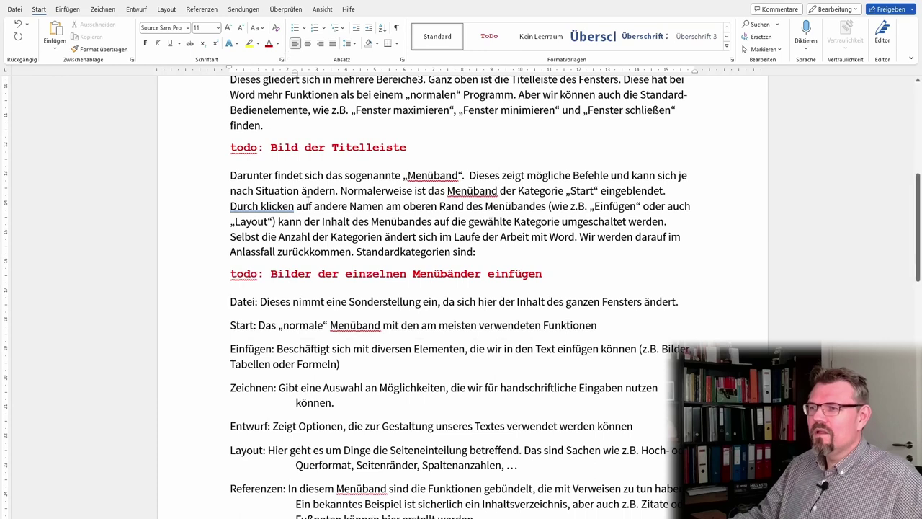
left_click(276, 301)
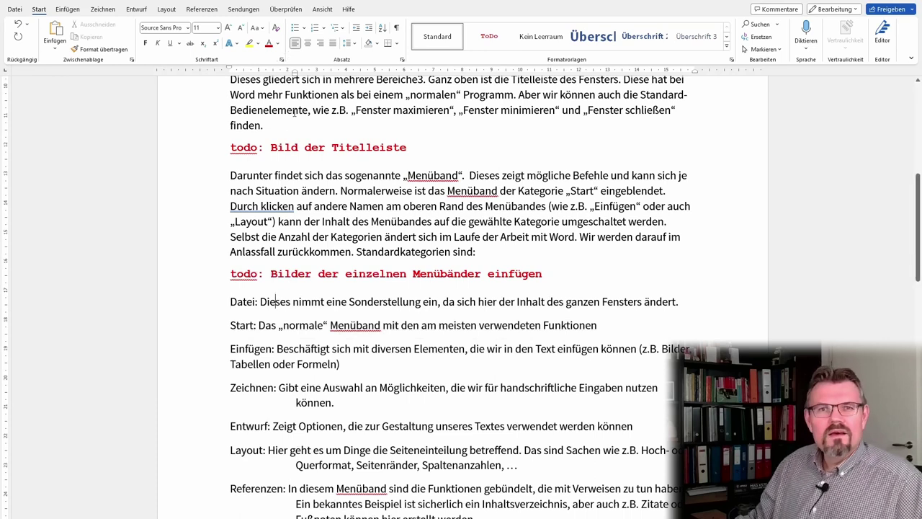
left_click(361, 330)
left_click(306, 402)
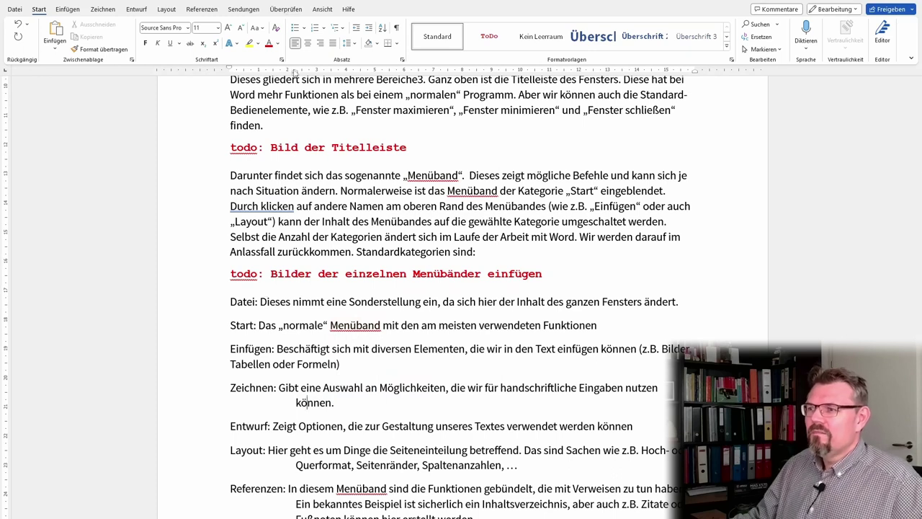
Apply the Standard style to the descriptions from Datei through Ansicht.
mouse_move(230, 302)
left_mouse_down()
mouse_move(358, 264)
mouse_move(432, 265)
left_mouse_up()
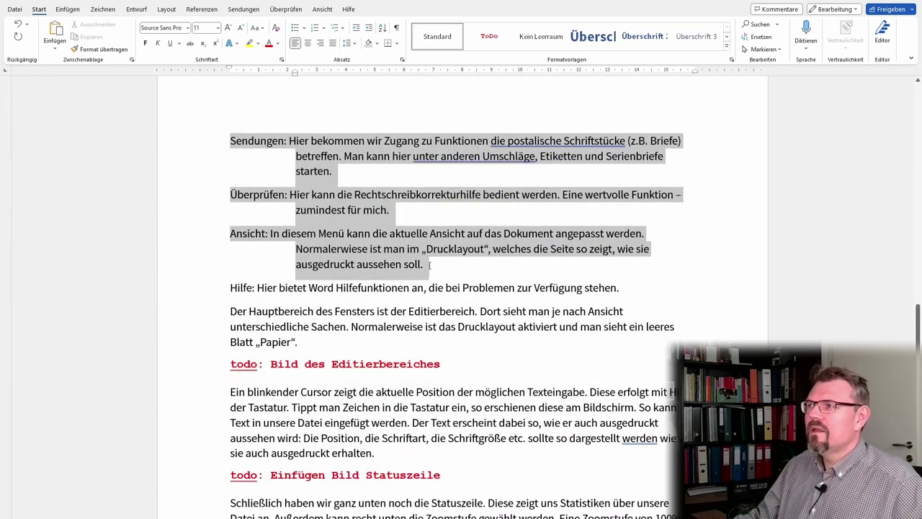
left_click(434, 35)
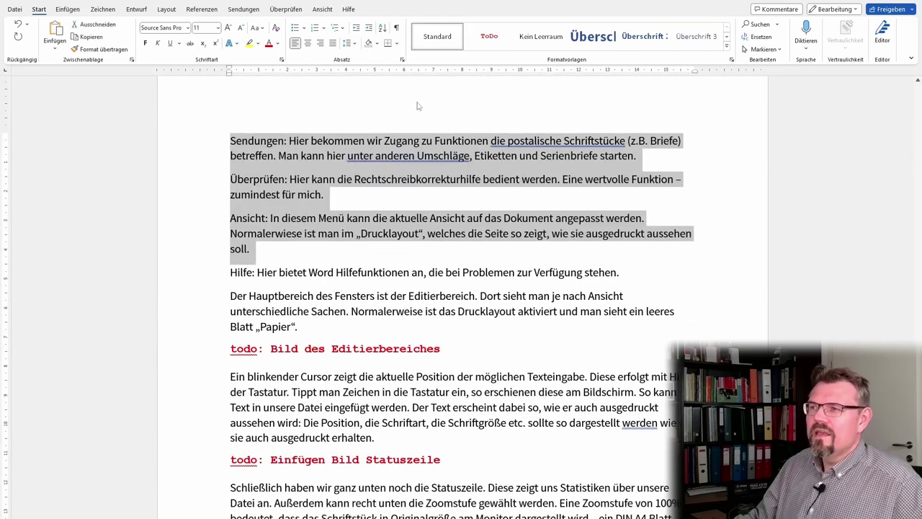
left_click(363, 213)
scroll(358, 253, "up", 2)
scroll(360, 248, "up", 6)
scroll(360, 249, "up", 3)
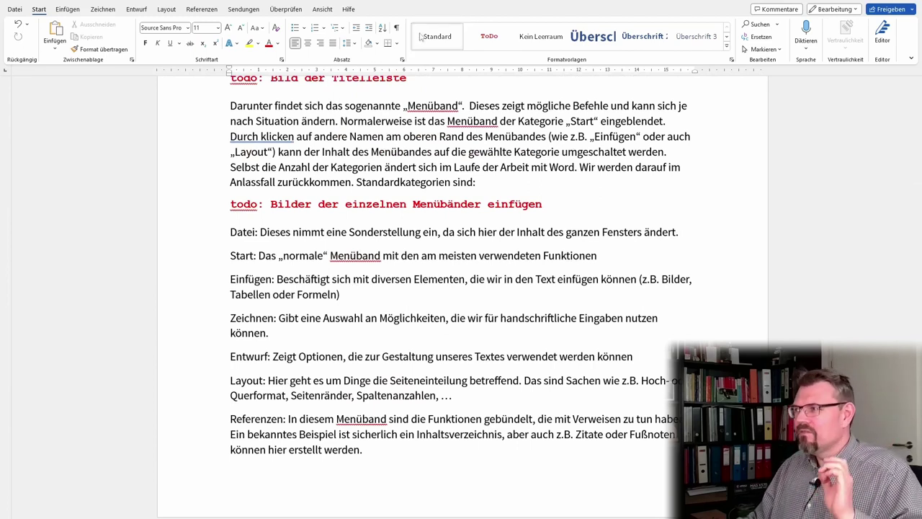
Start a new paragraph style named Menübandauflistung from the Styles pane.
left_click(731, 60)
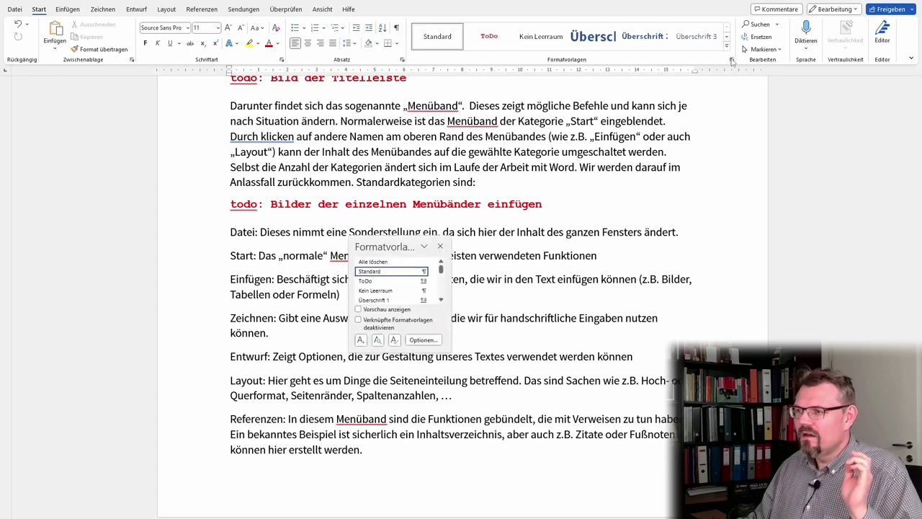
left_click(361, 340)
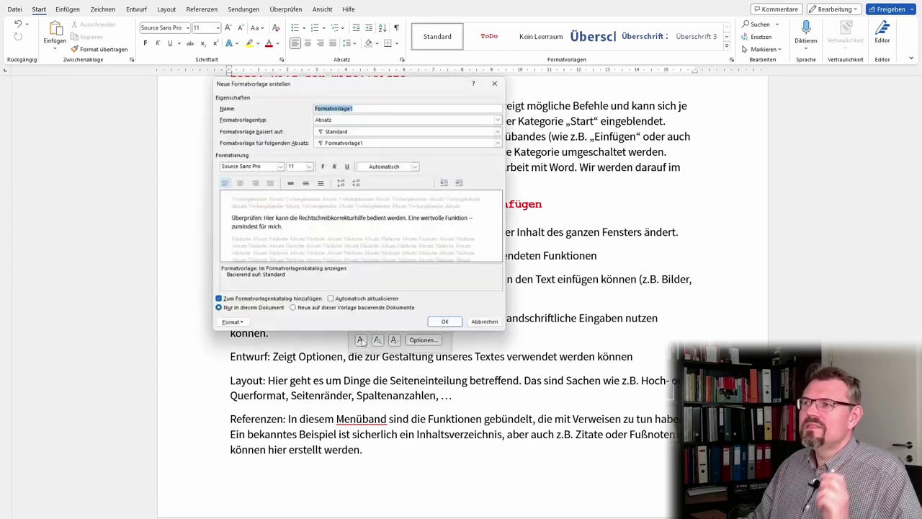
double_click(376, 106)
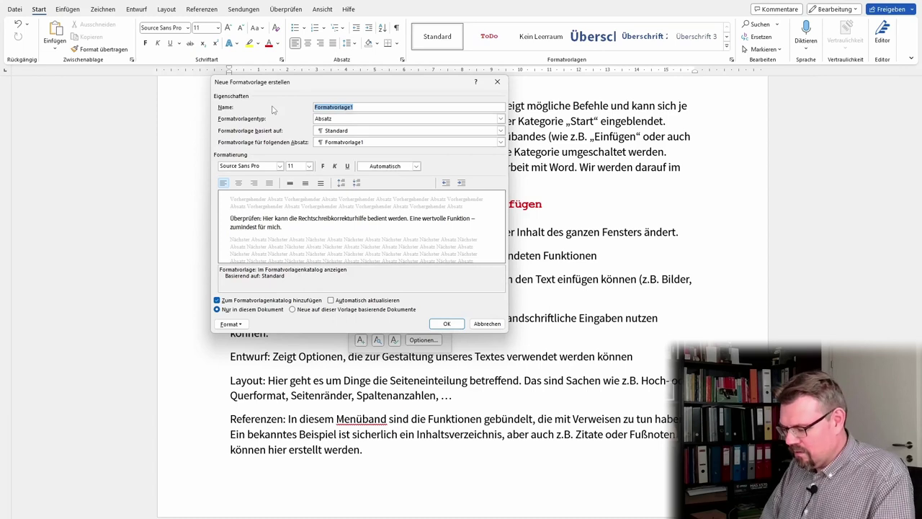
type("Men")
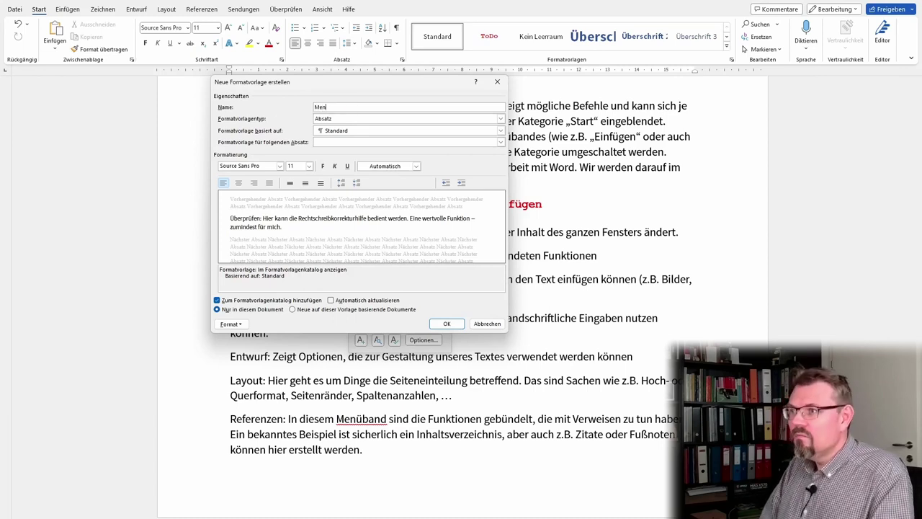
type("üba")
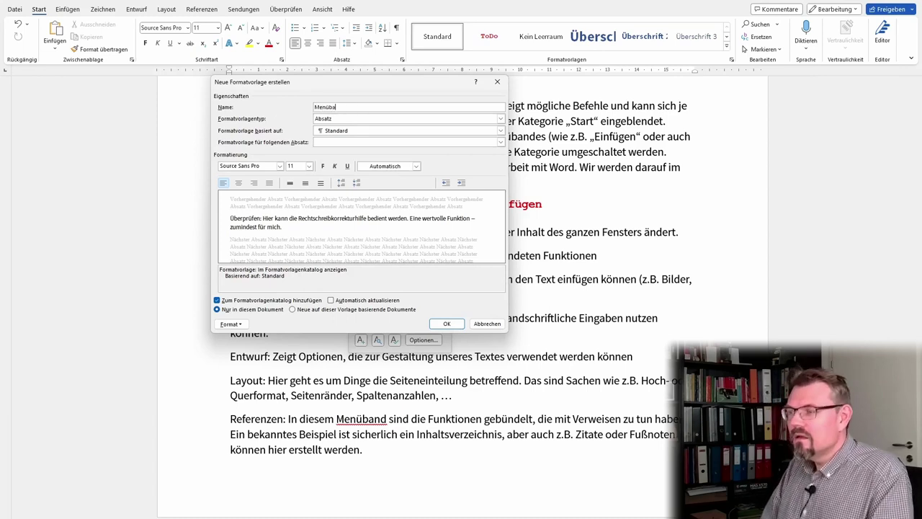
type("ndauflistung")
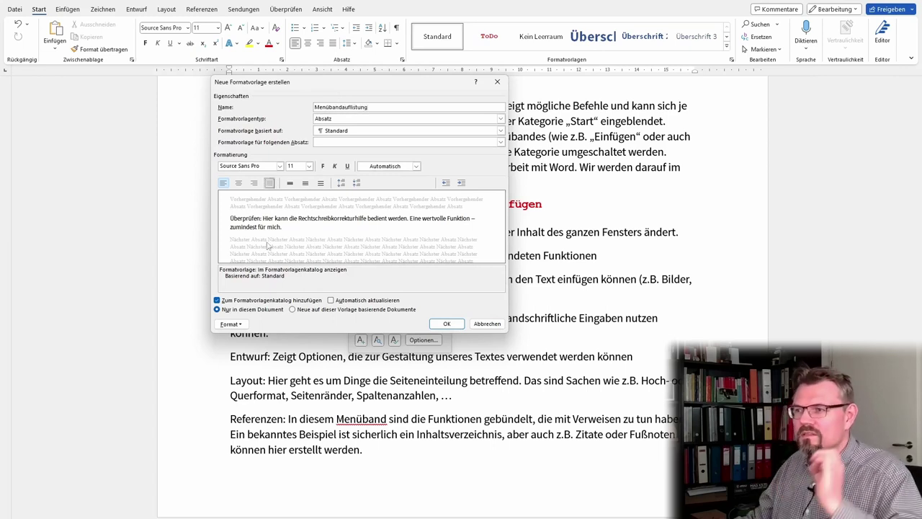
Give the Menübandauflistung style a 3 cm hanging indent.
left_click(243, 326)
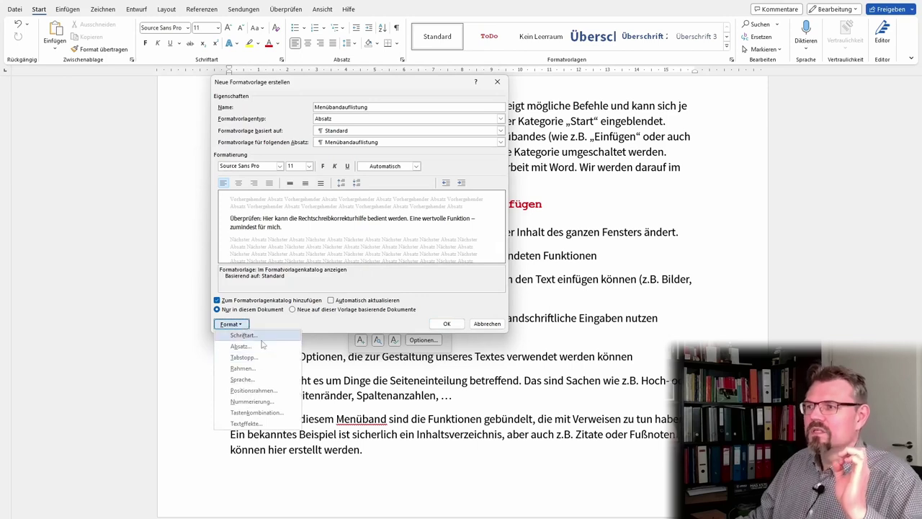
left_click(262, 350)
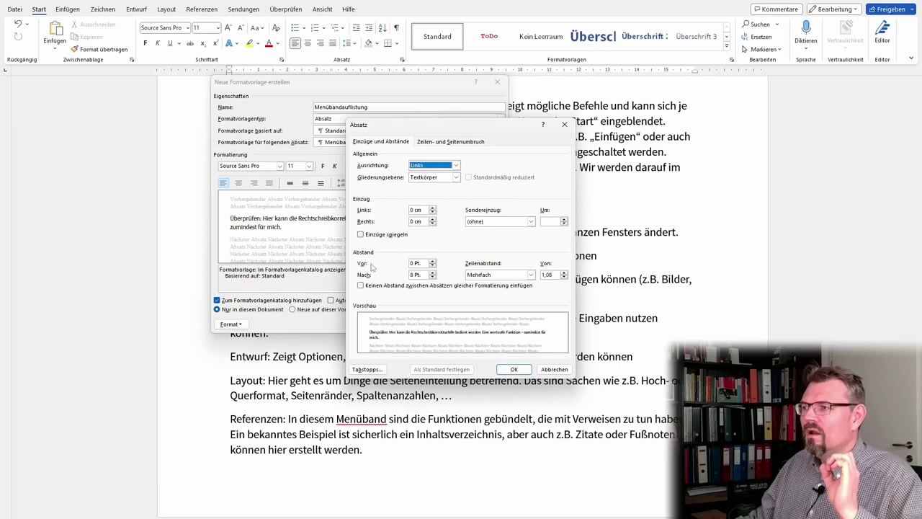
left_click(531, 222)
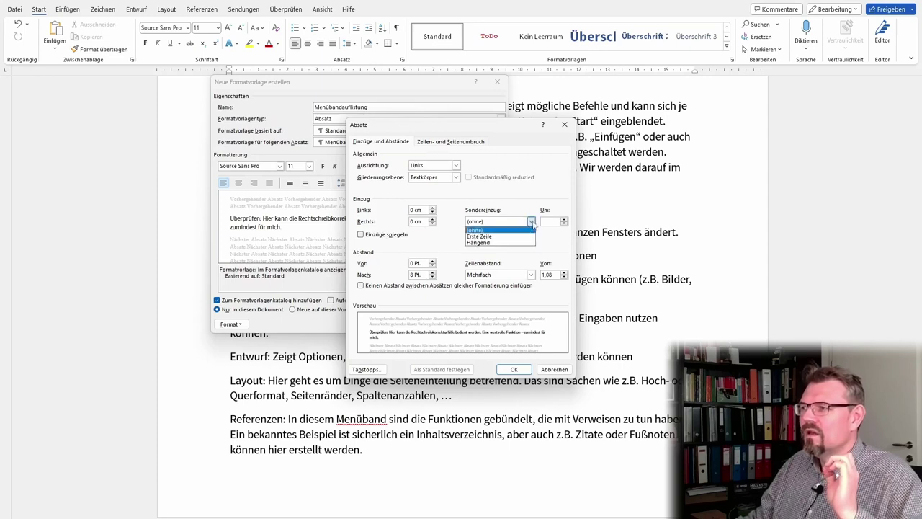
left_click(497, 243)
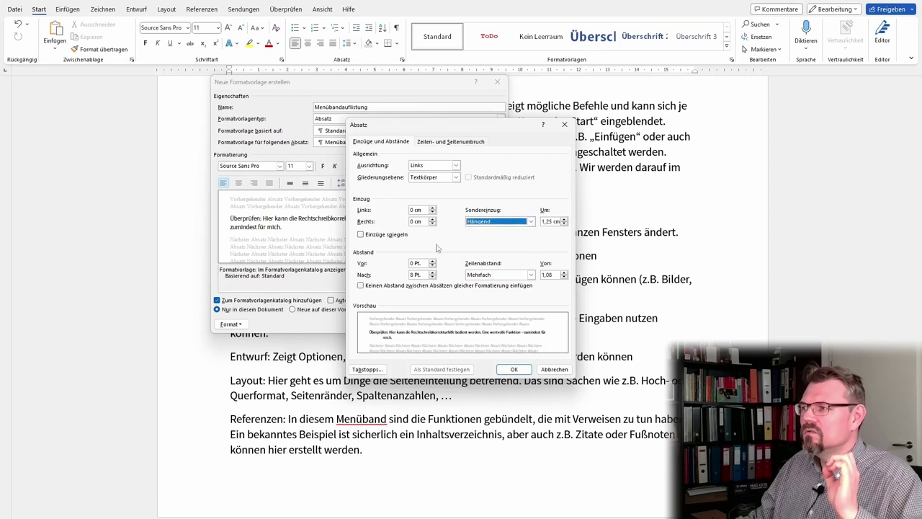
double_click(543, 221)
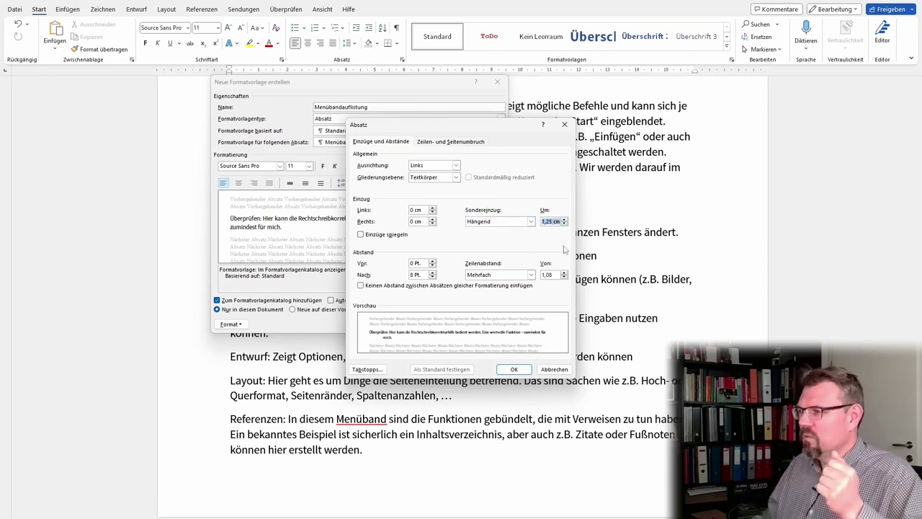
type("3")
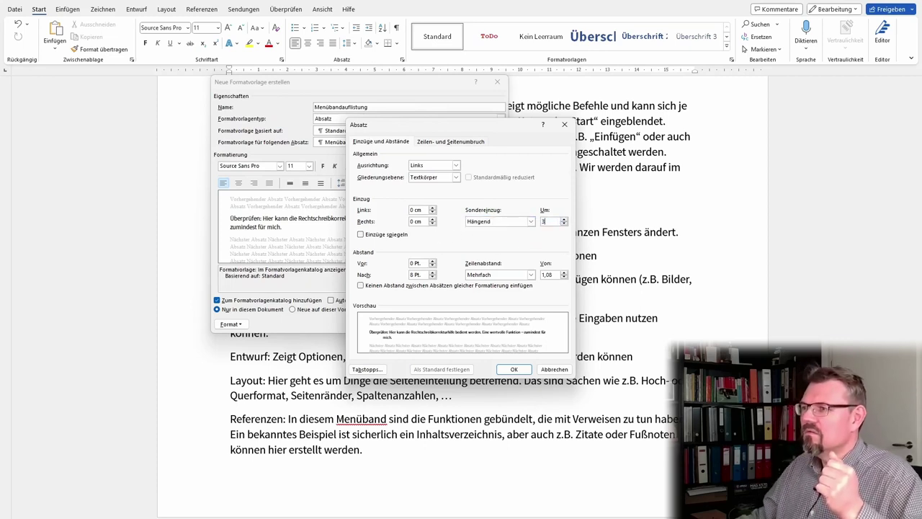
key("Return")
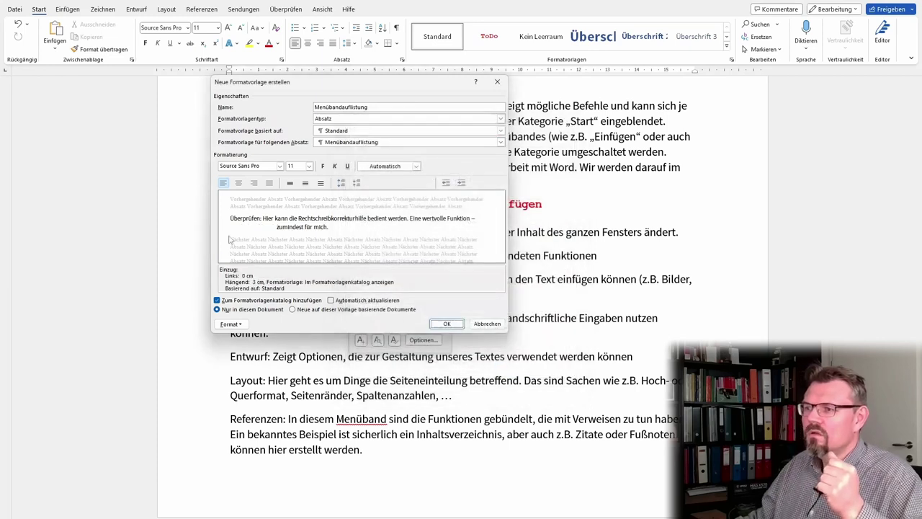
Add a 3 cm tab stop to the style and finish creating it.
left_click(240, 326)
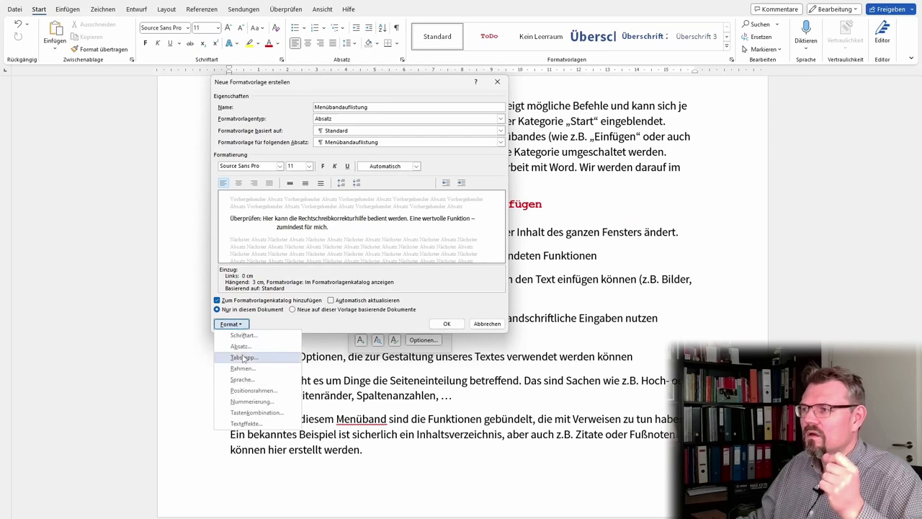
left_click(244, 356)
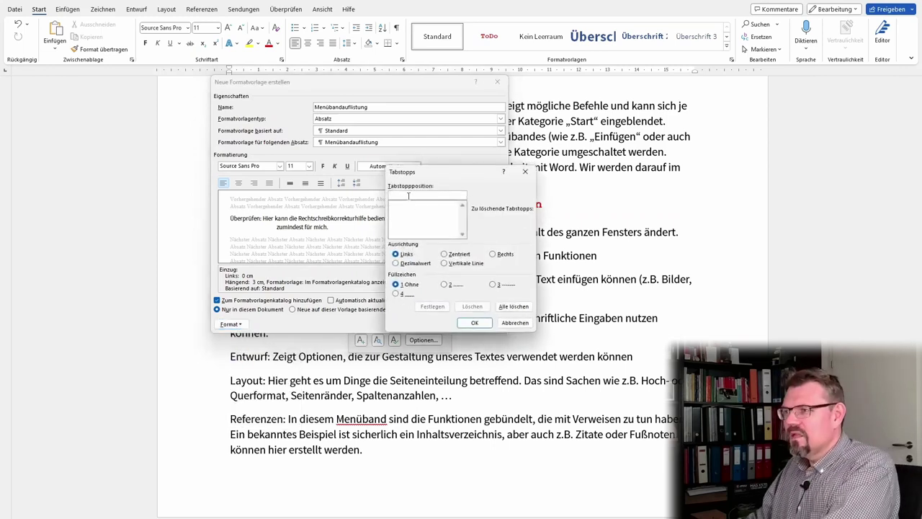
type("3")
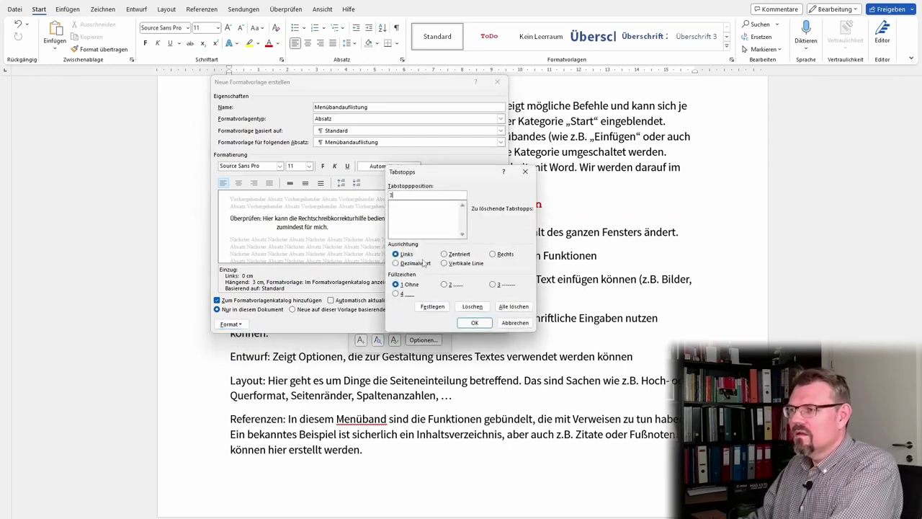
key("Return")
left_click(444, 323)
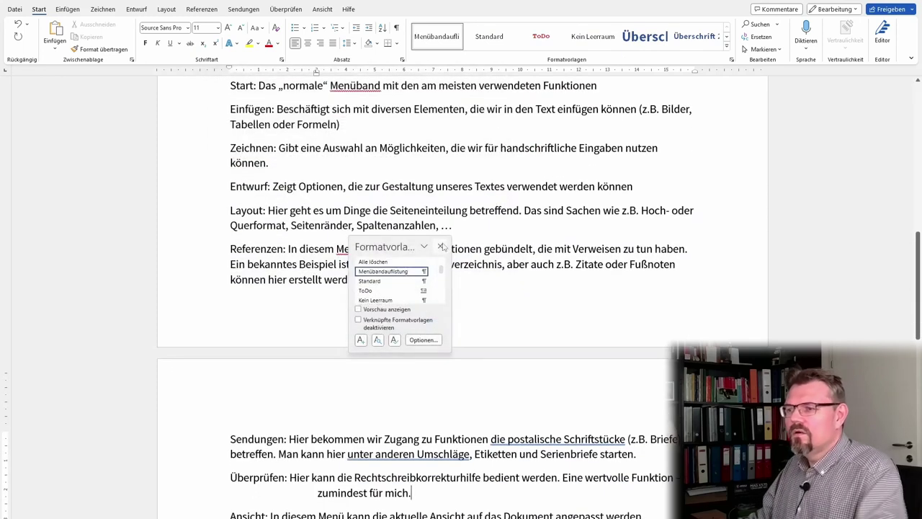
Apply the Menübandauflistung style to every description paragraph from Datei to Hilfe.
left_click(441, 246)
scroll(363, 290, "up", 5)
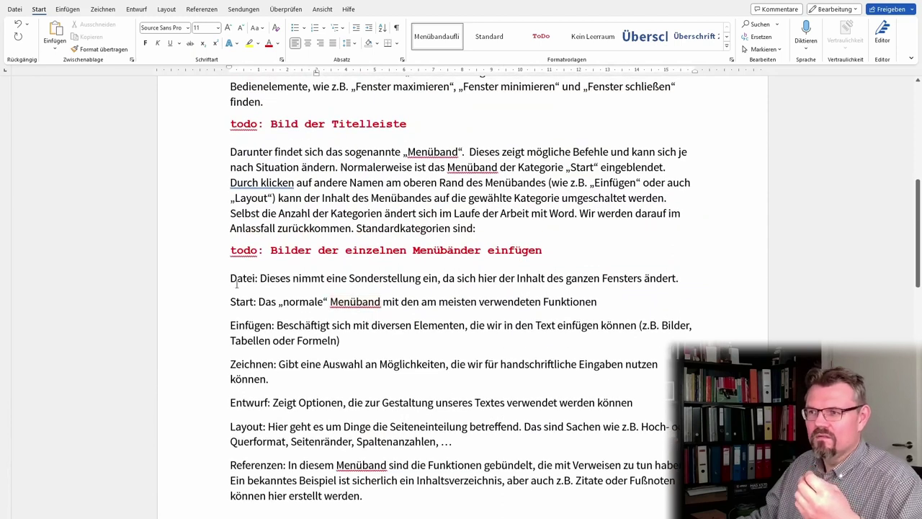
mouse_move(228, 279)
left_mouse_down()
mouse_move(390, 425)
mouse_move(397, 456)
left_mouse_up()
scroll(541, 490, "down", 1)
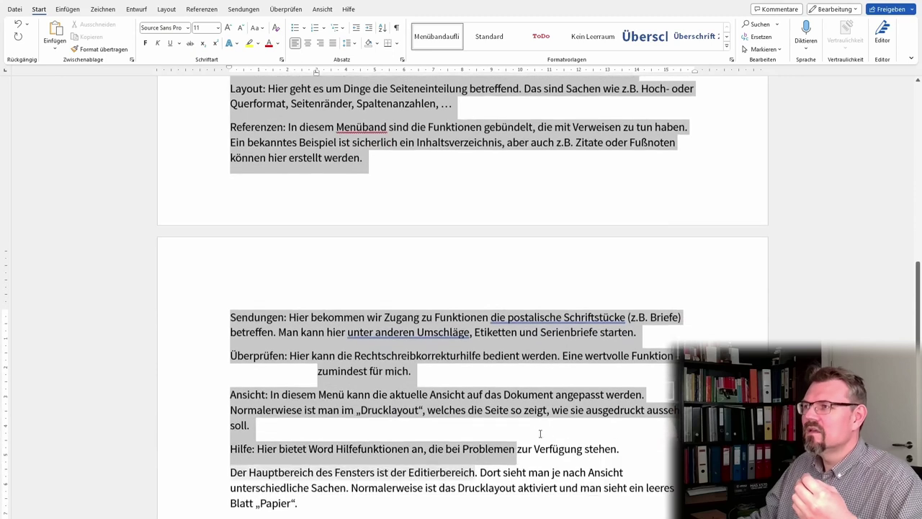
left_click(437, 37)
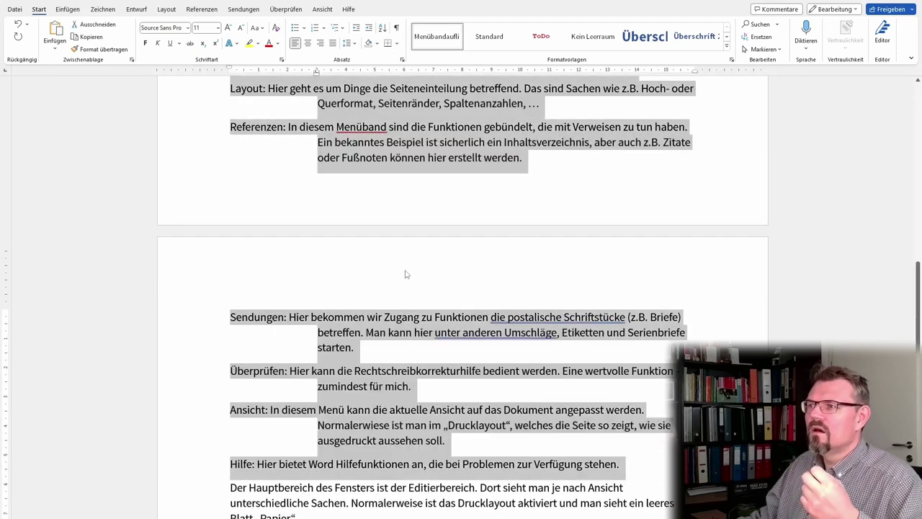
left_click(405, 274)
scroll(405, 274, "up", 10)
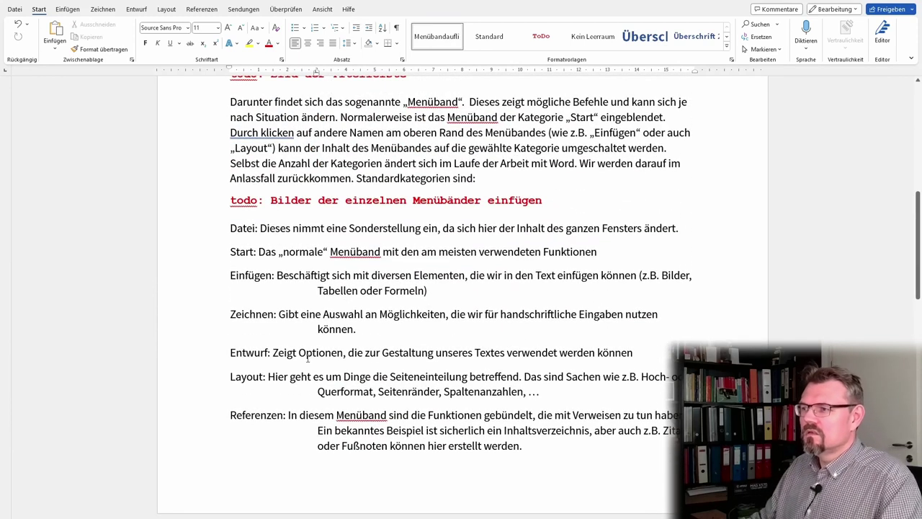
Insert a tab after 'Datei:' and 'Start:' so both descriptions begin at the 3 cm indent.
left_click_drag(433, 294, 206, 232)
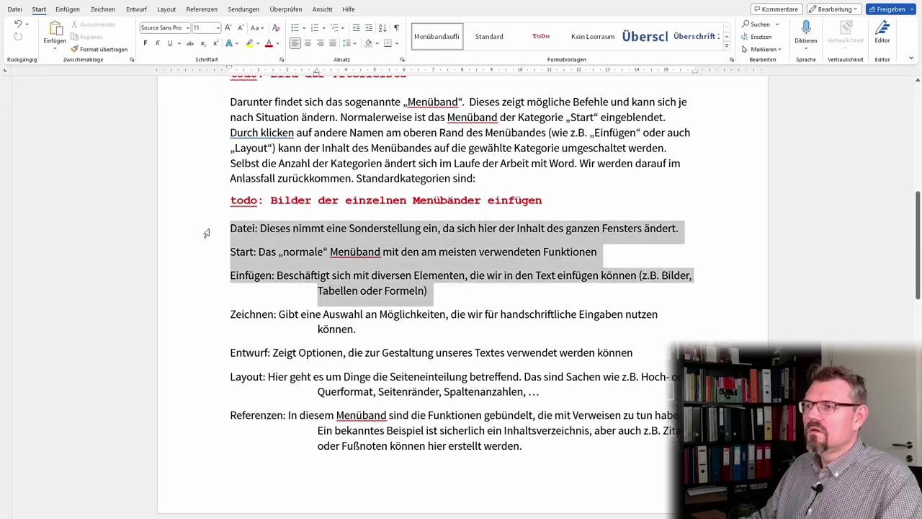
left_click(292, 229)
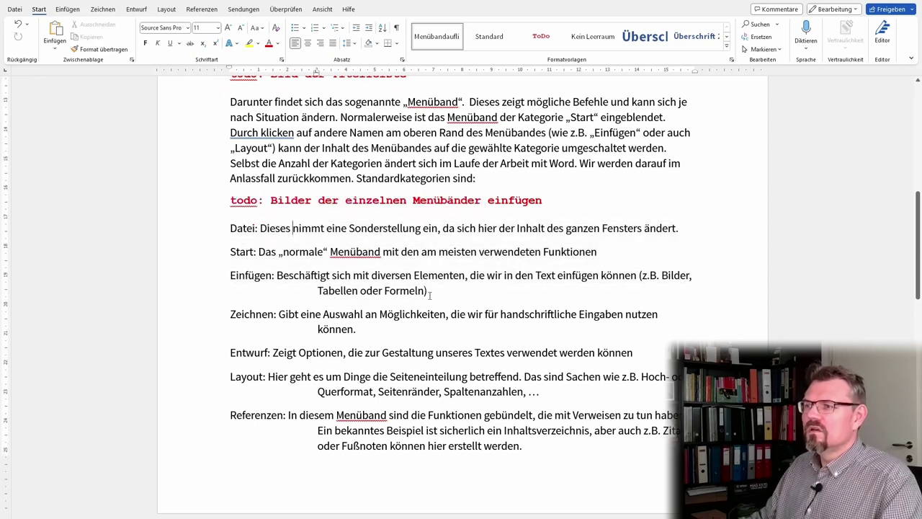
left_click_drag(451, 291, 220, 229)
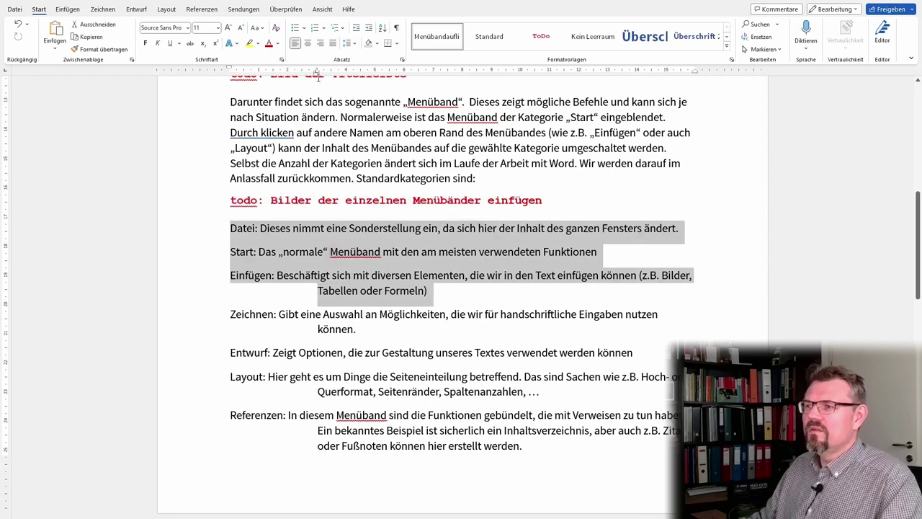
left_click(260, 227)
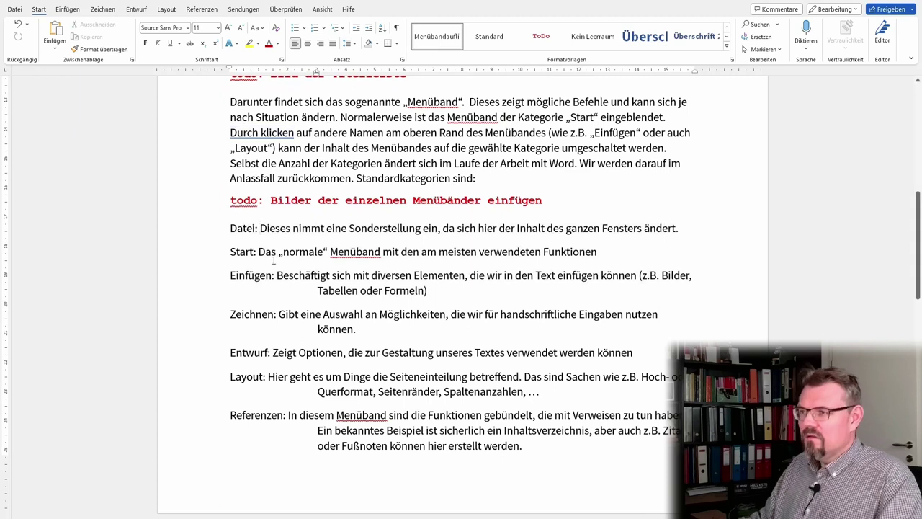
key("Tab")
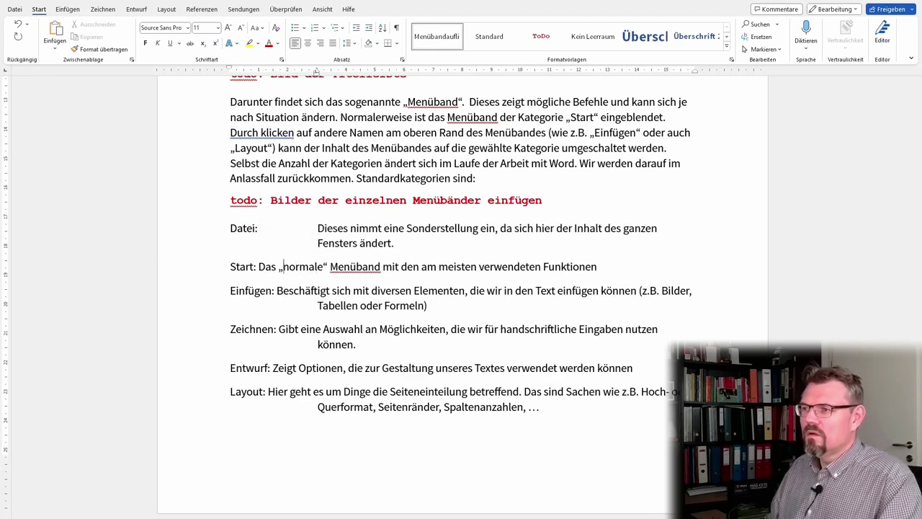
key("Tab")
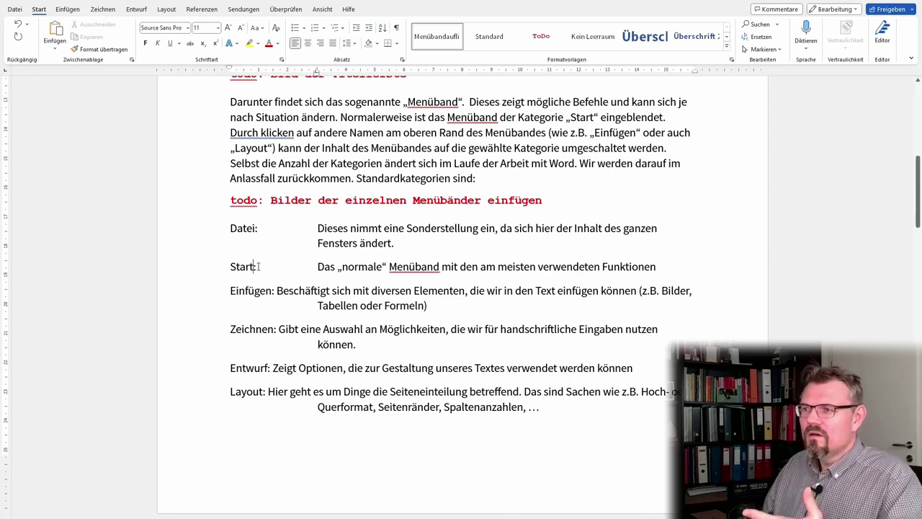
left_click_drag(258, 267, 317, 266)
left_click_drag(257, 228, 318, 228)
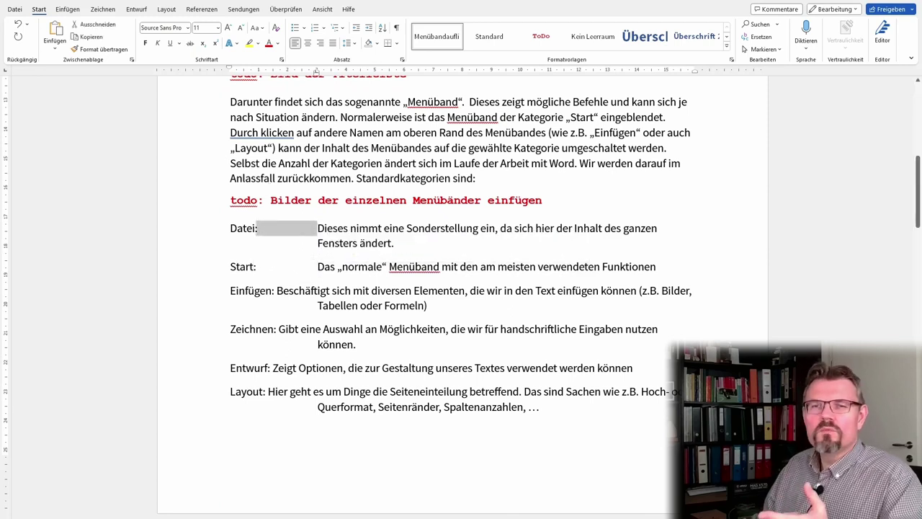
Show formatting marks and put tabs after the Einfügen, Zeichnen, Entwurf and Layout labels.
left_click(396, 27)
left_click(262, 242)
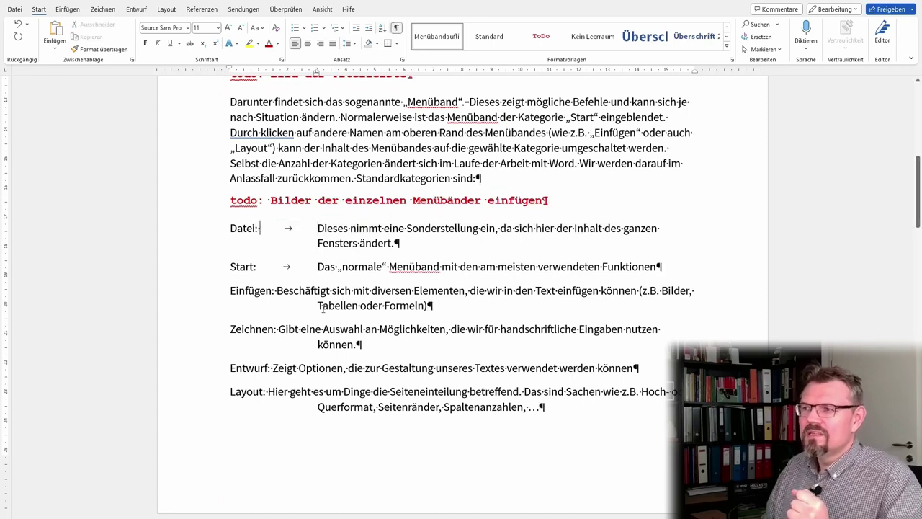
left_click(257, 227)
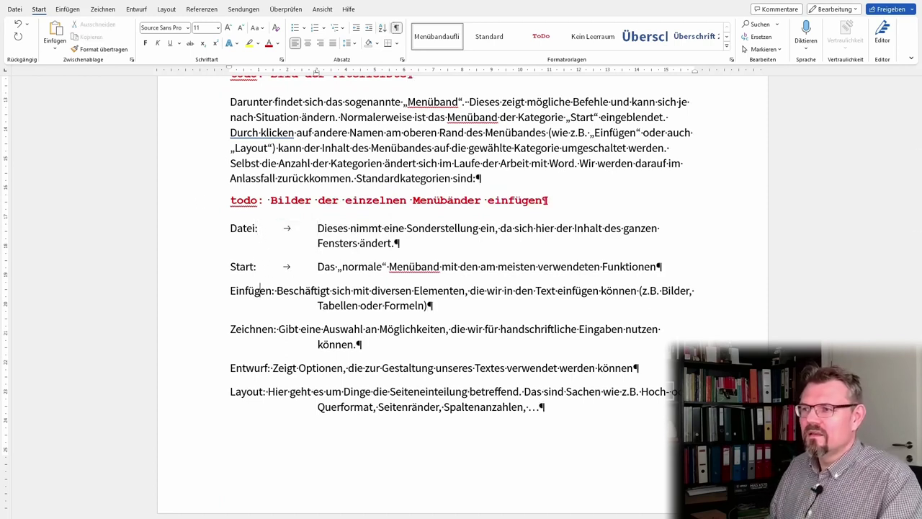
key("BackSpace")
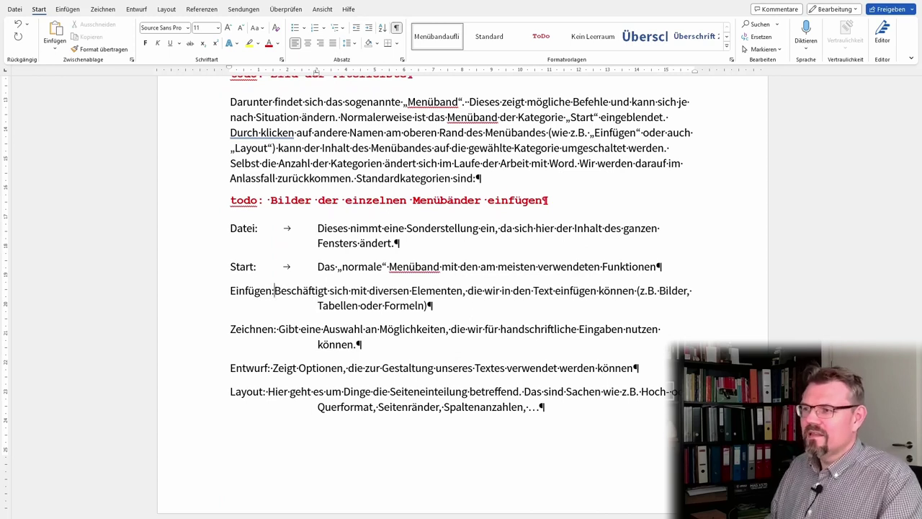
key("Tab")
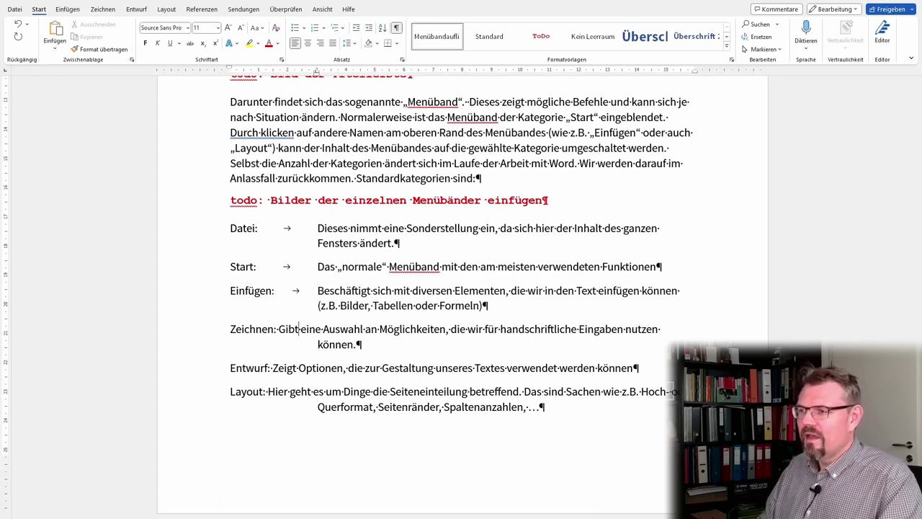
key("BackSpace")
key("Tab")
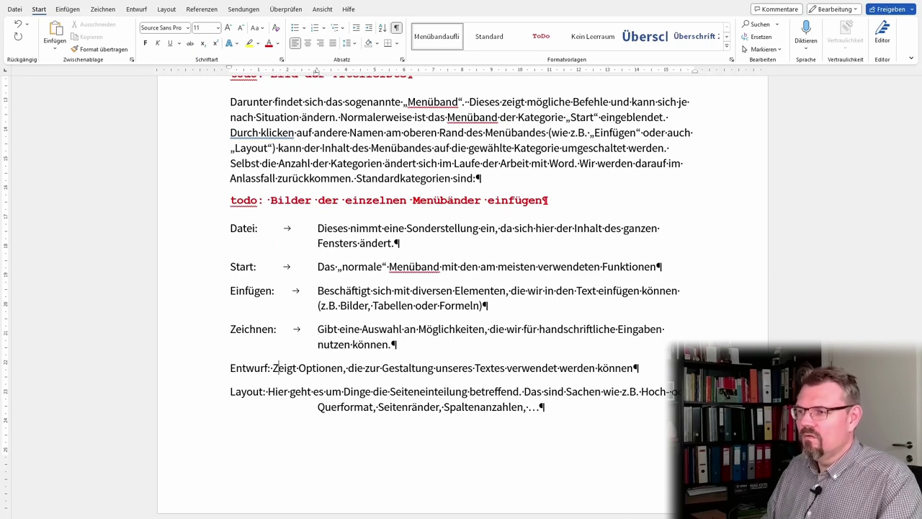
key("Tab")
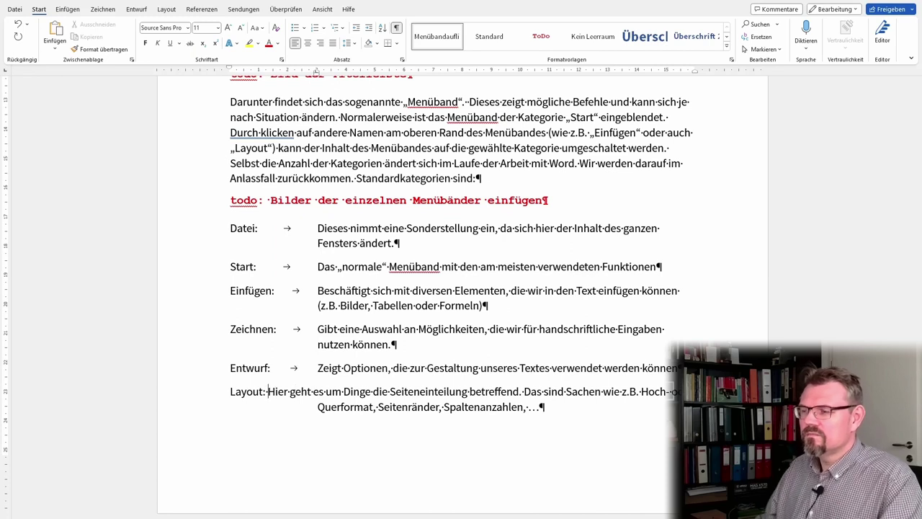
key("Tab")
Insert tabs after the Referenzen, Sendungen, Überprüfen, Ansicht and Hilfe labels.
scroll(305, 329, "down", 3)
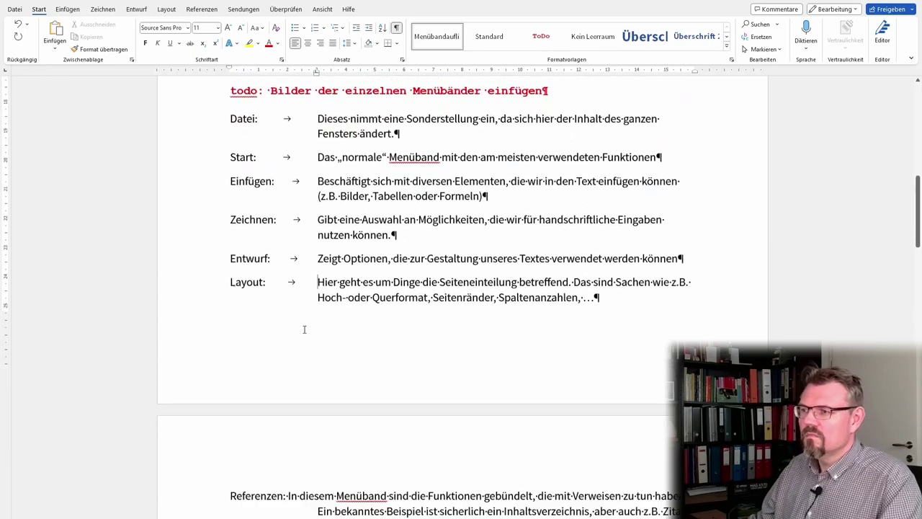
scroll(279, 370, "down", 4)
left_click(288, 353)
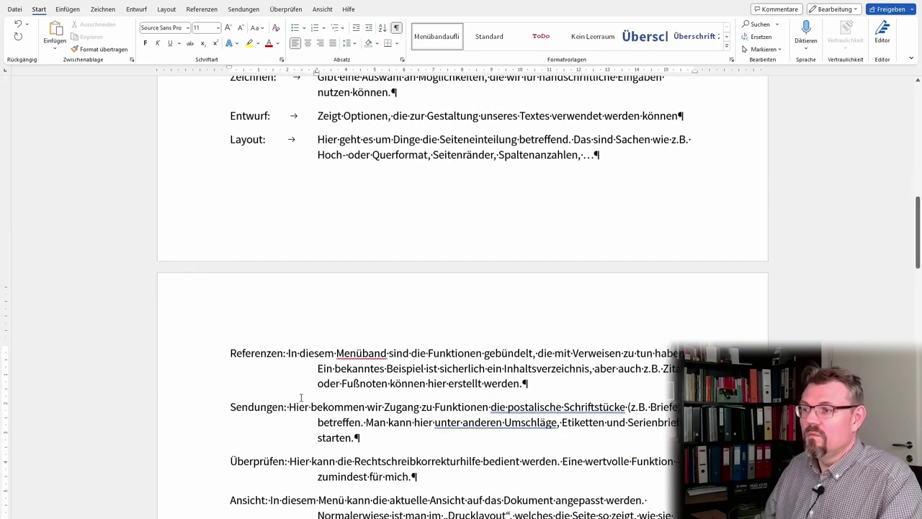
key("Tab")
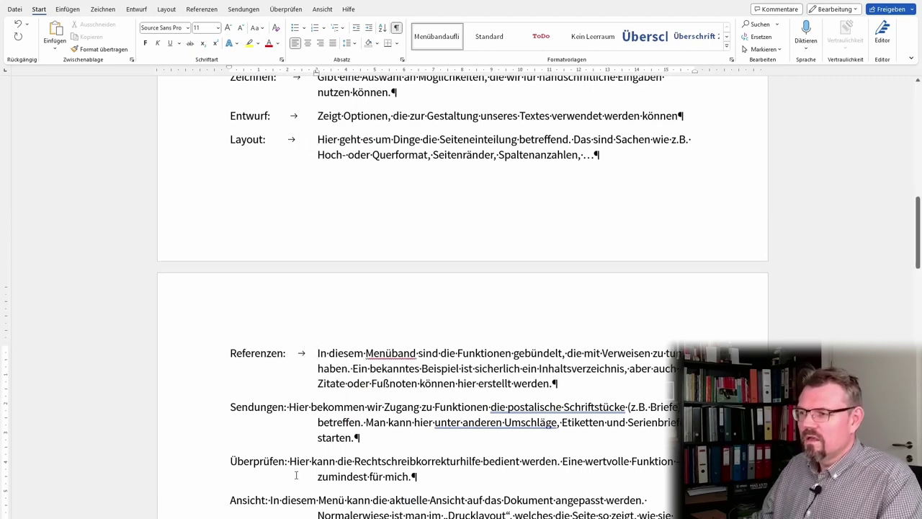
key("Tab")
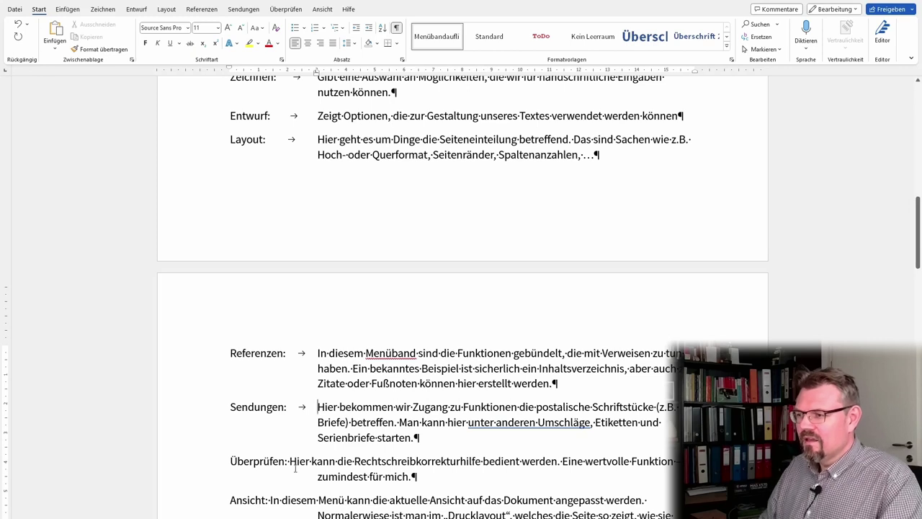
key("Tab")
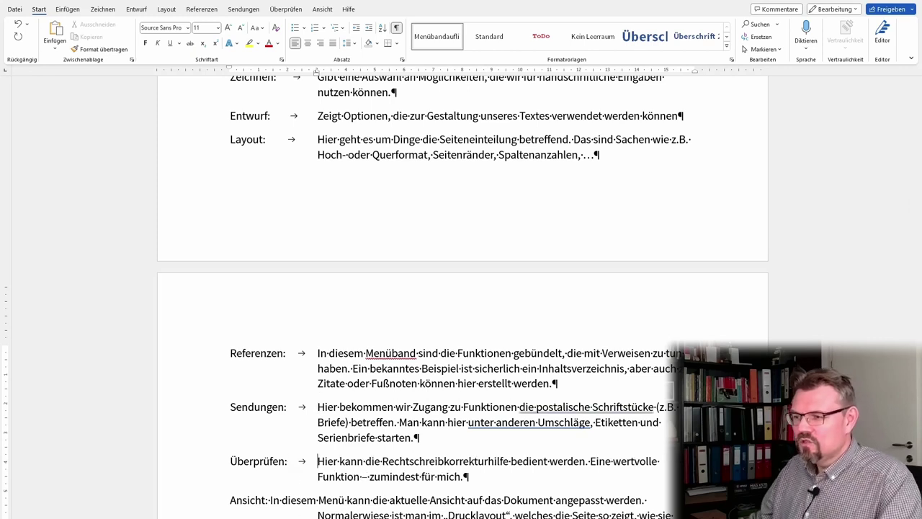
scroll(265, 417, "down", 3)
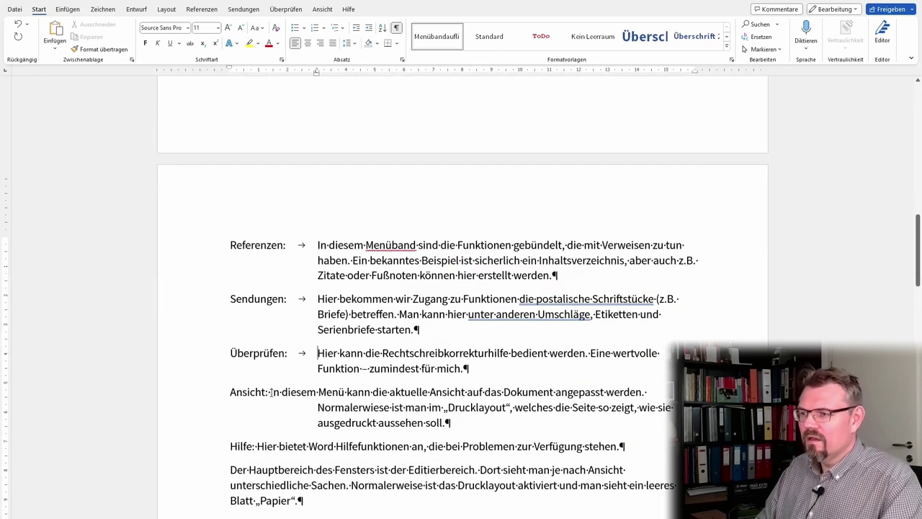
key("Tab")
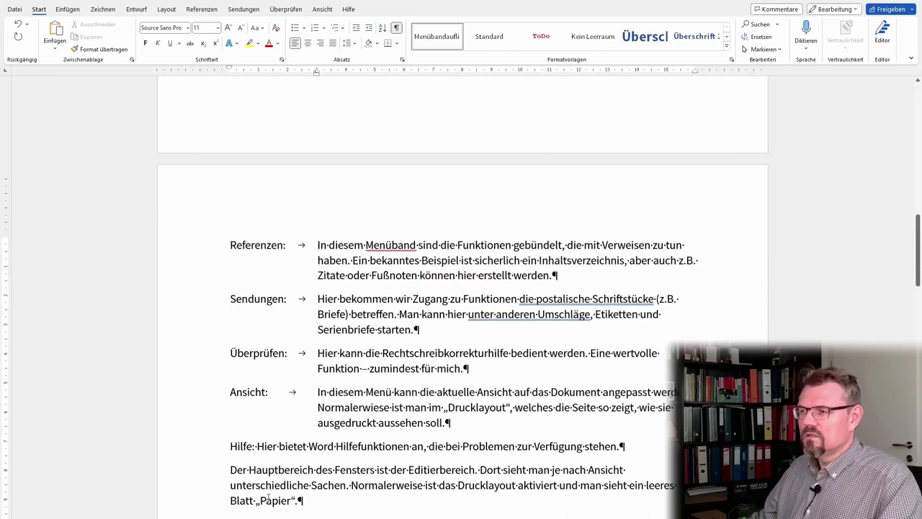
left_click(257, 446)
key("Tab")
scroll(410, 390, "up", 1)
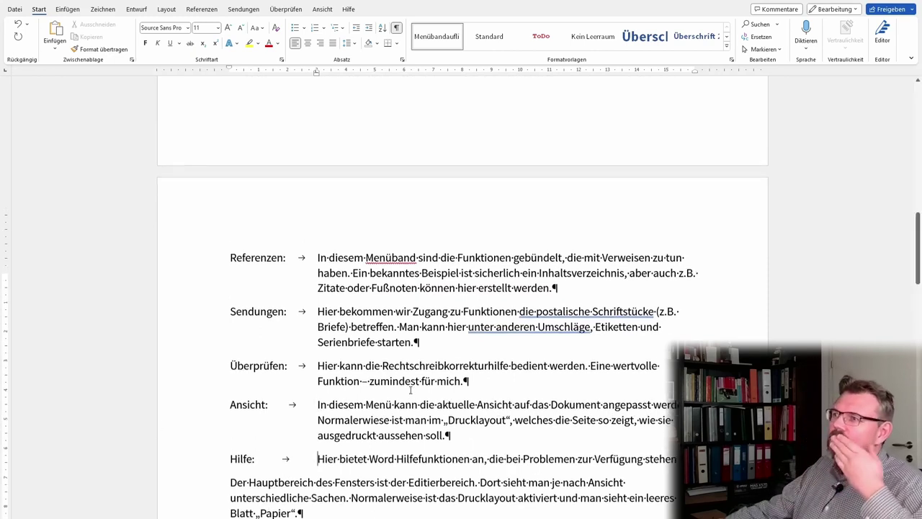
scroll(411, 390, "up", 3)
scroll(383, 414, "up", 3)
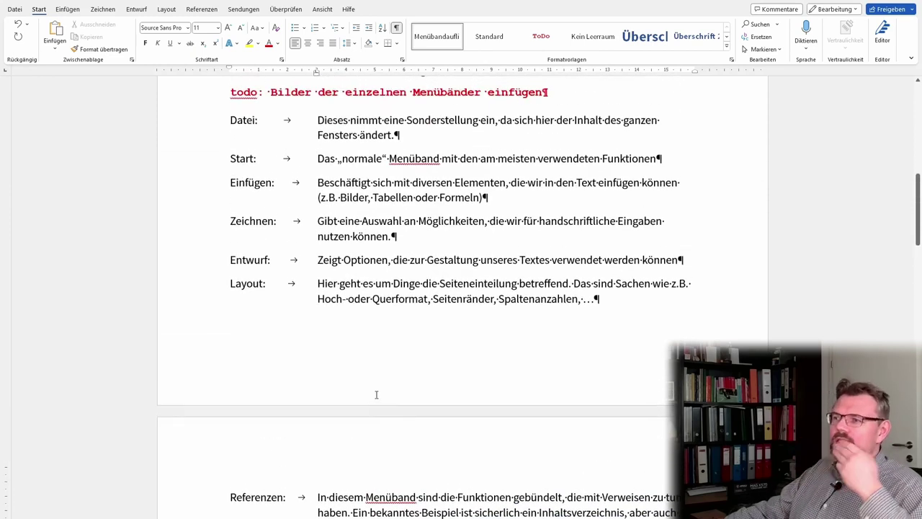
scroll(377, 393, "up", 2)
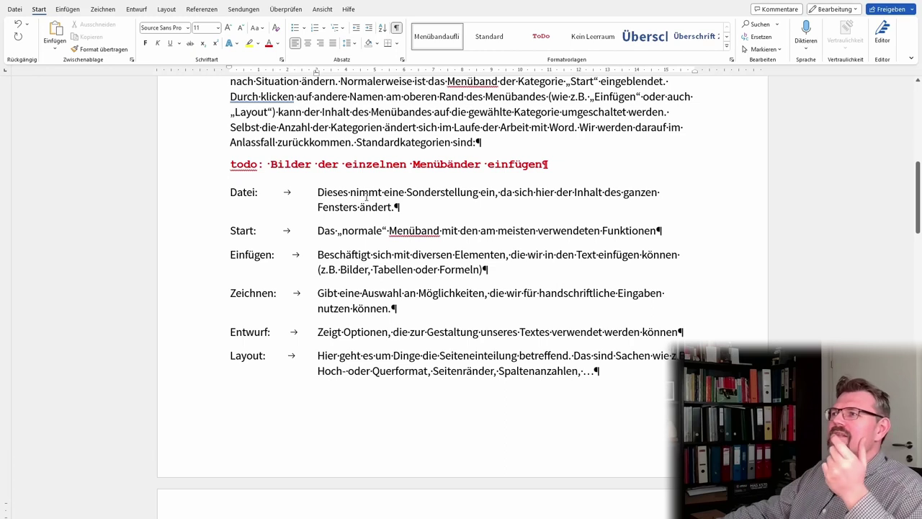
Modify the Menübandauflistung style's paragraph settings to a 2 cm hanging indent.
right_click(439, 36)
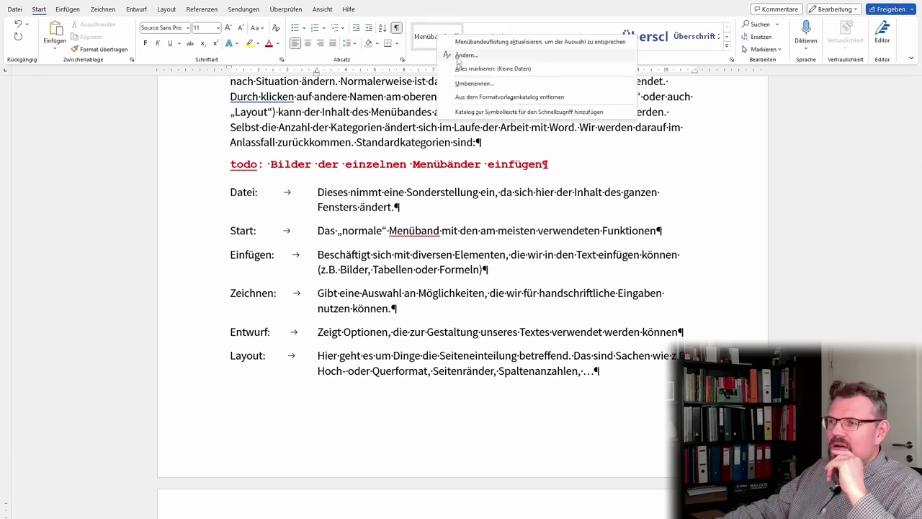
left_click(459, 57)
left_click_drag(371, 89, 661, 127)
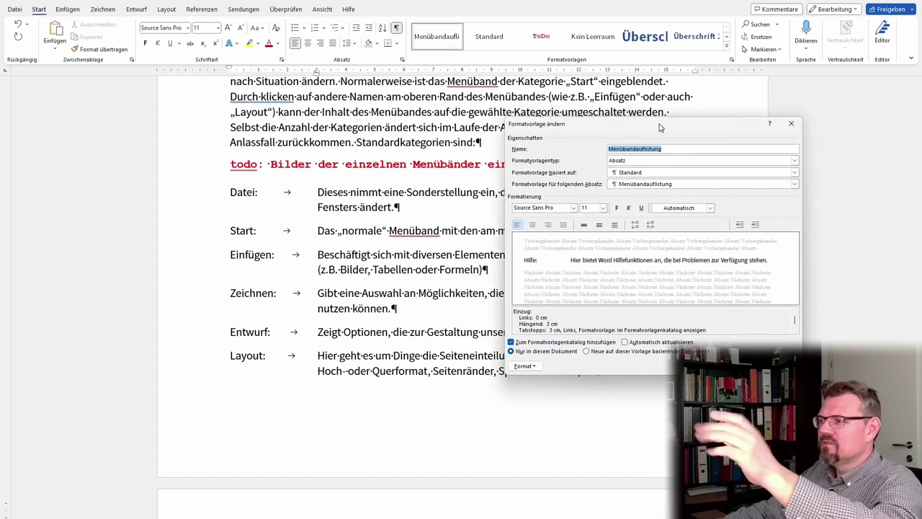
left_click(524, 366)
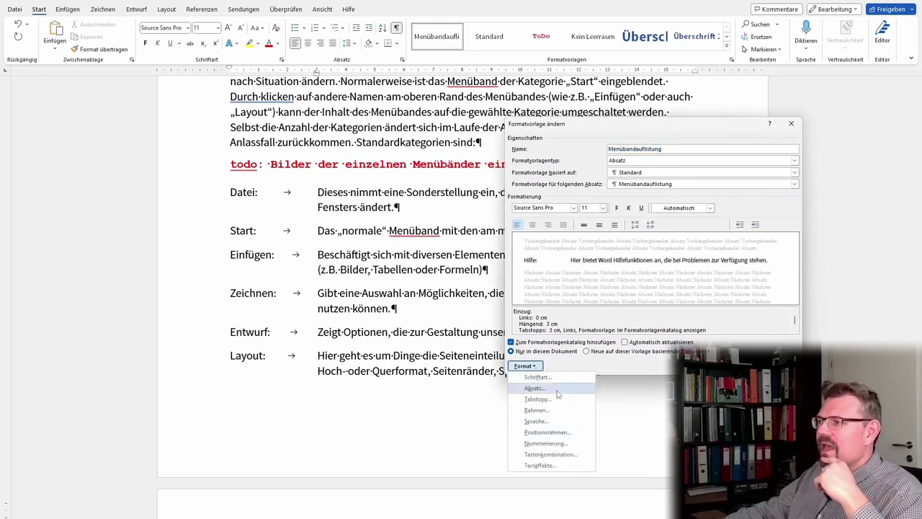
left_click(558, 388)
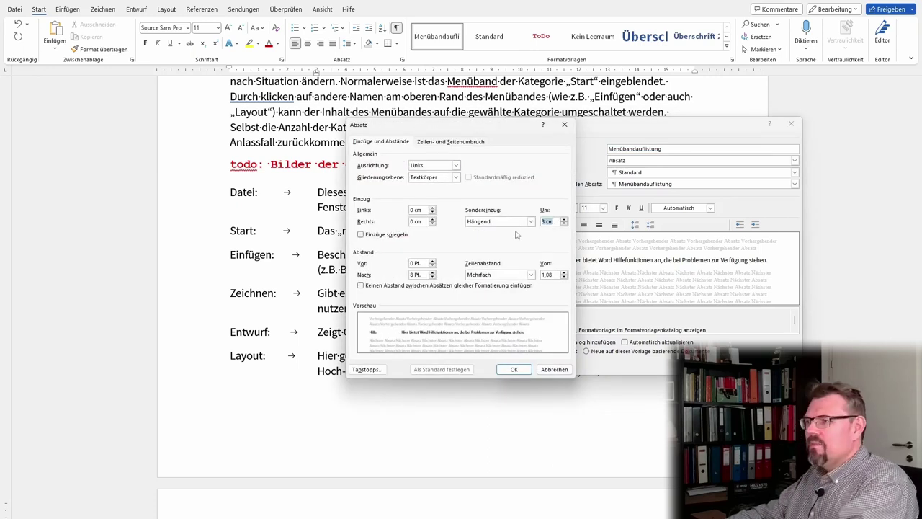
double_click(549, 221)
type("2")
key("Return")
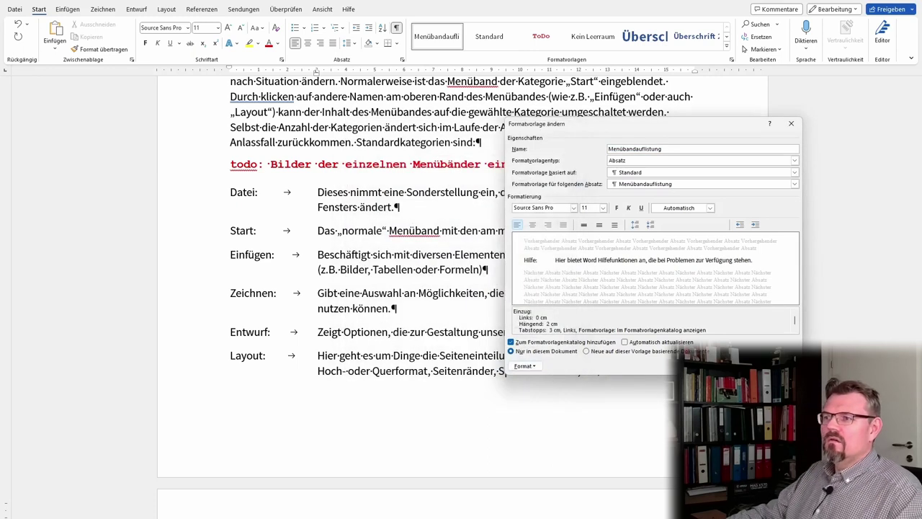
key("Return")
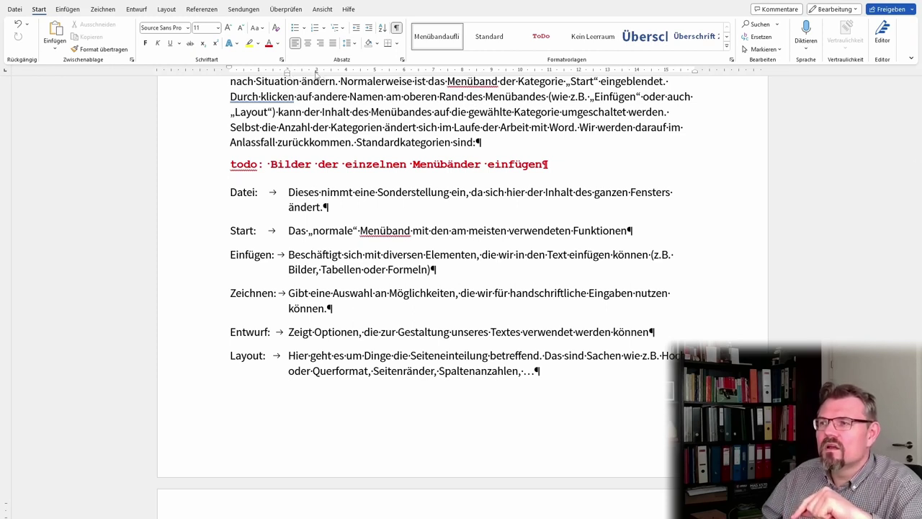
Nudge the list's indent marker on the ruler slightly to the left.
left_click_drag(315, 74, 317, 73)
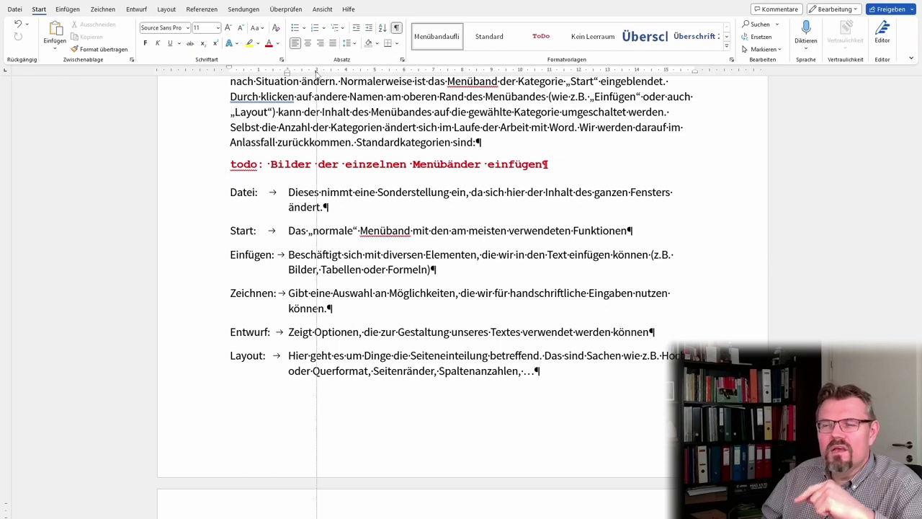
left_click_drag(316, 73, 308, 72)
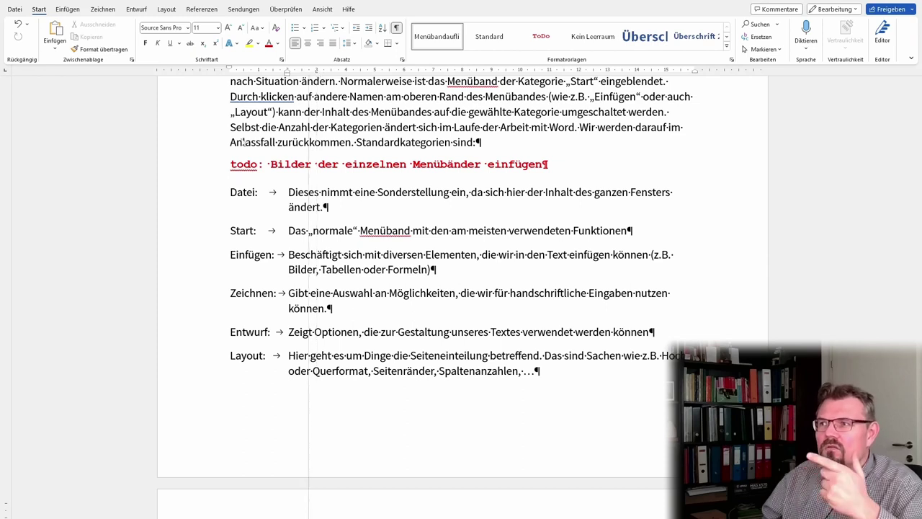
scroll(135, 230, "down", 5)
scroll(232, 239, "down", 3)
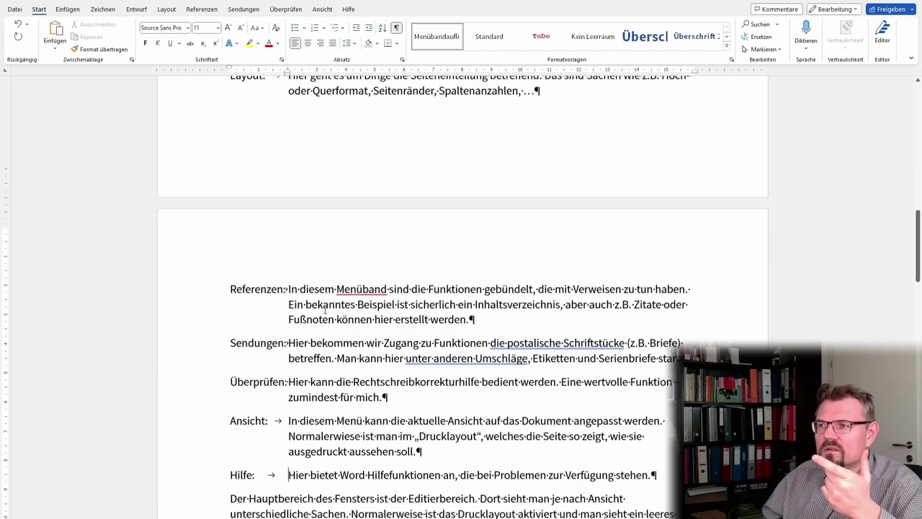
scroll(333, 339, "up", 1)
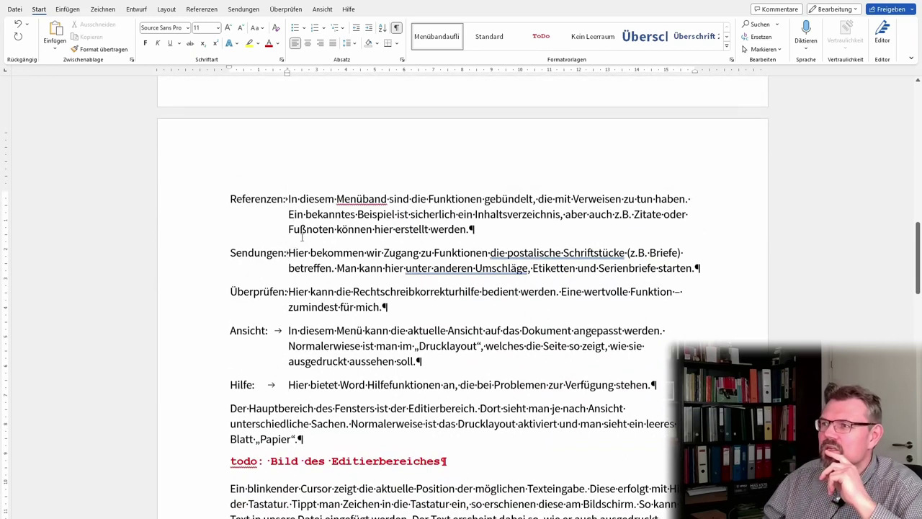
Turn off the paragraph marks and spacing dots with Show/Hide ¶.
left_click(395, 27)
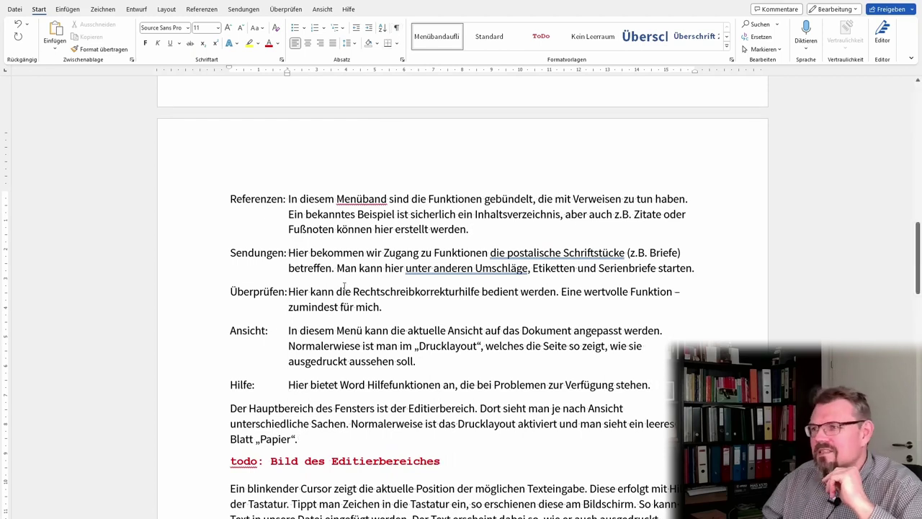
scroll(346, 287, "up", 2)
scroll(345, 286, "up", 2)
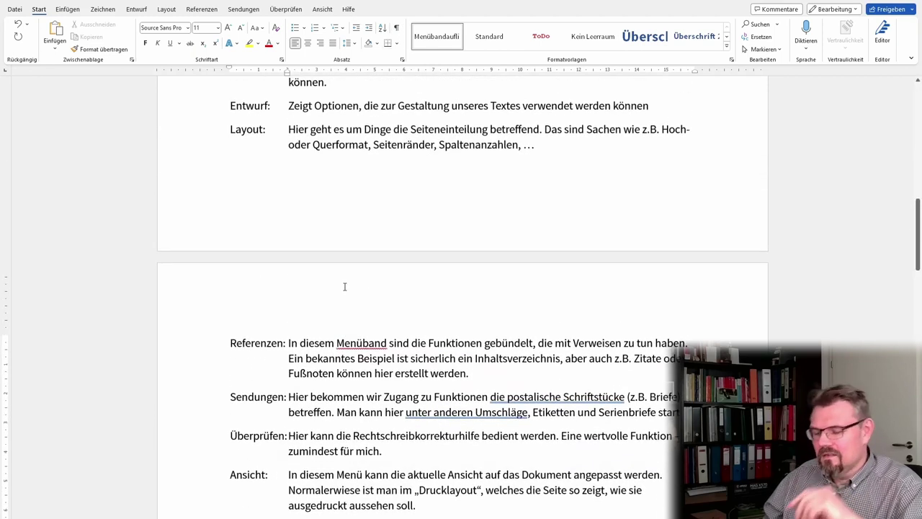
scroll(345, 287, "up", 3)
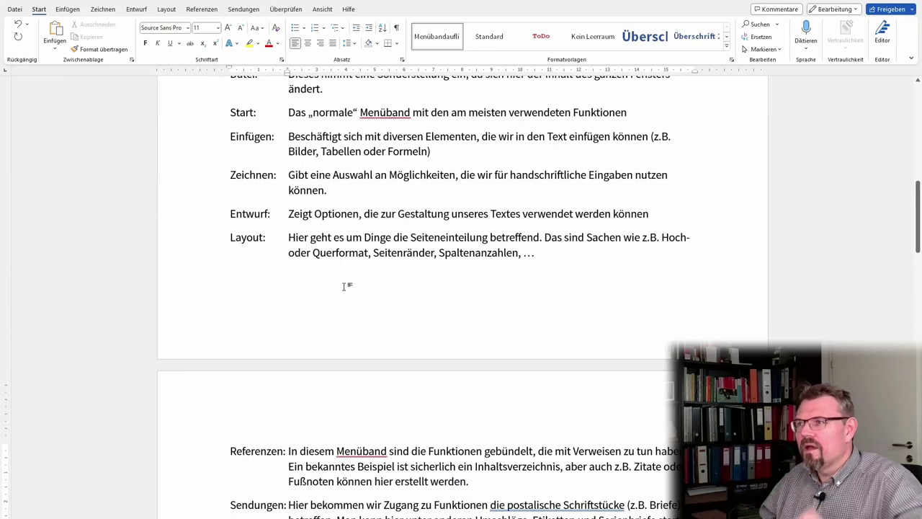
scroll(344, 287, "down", 4)
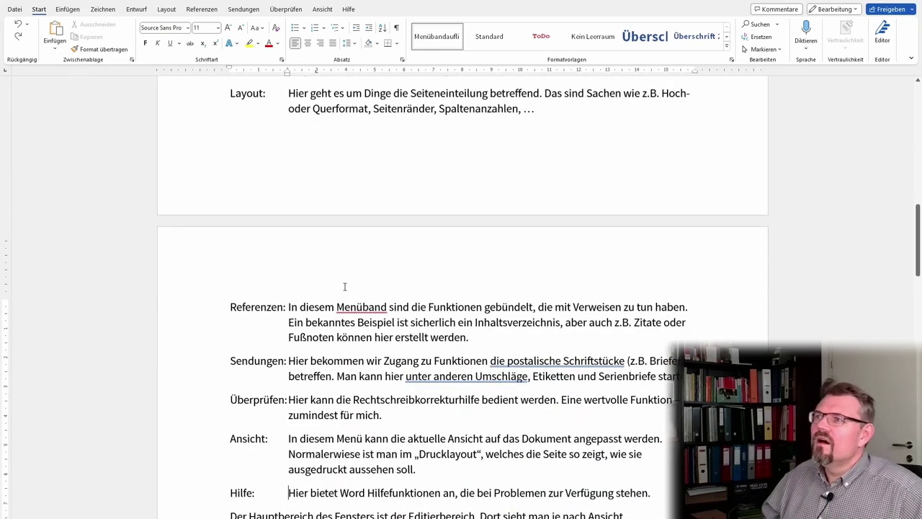
Delete the 3 cm tab stop through the ruler's Tabs dialog.
double_click(316, 73)
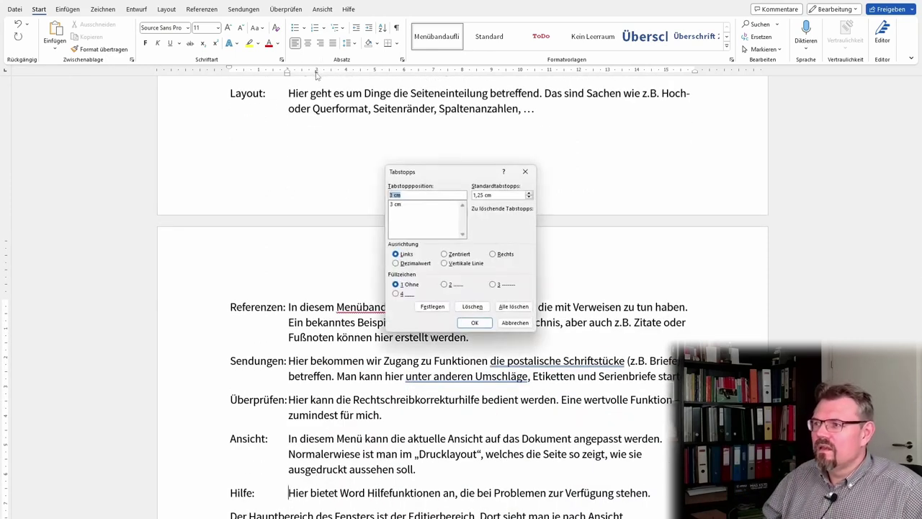
left_click(395, 206)
left_click(472, 306)
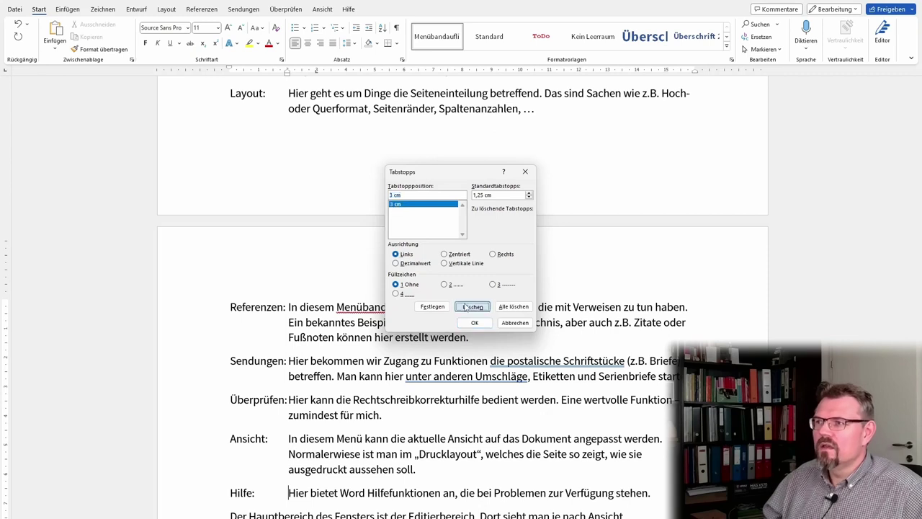
left_click(474, 322)
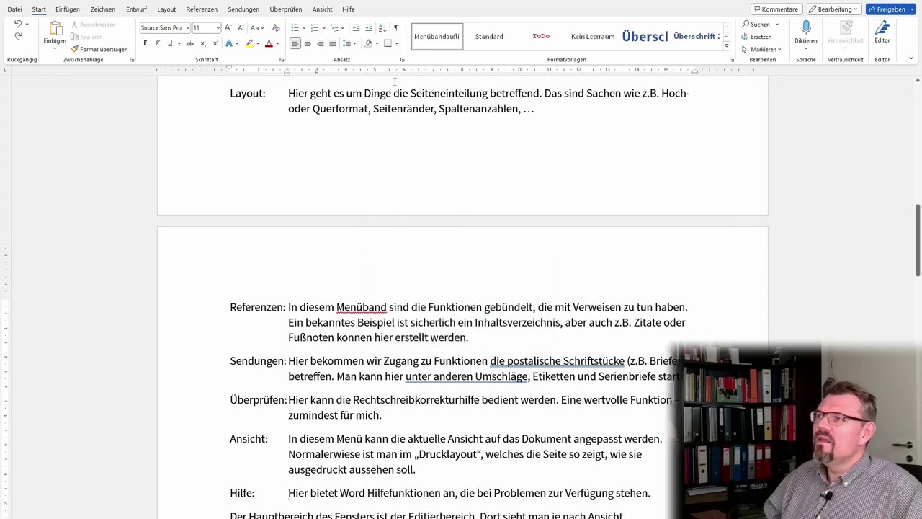
Remove the 3 cm tab stop from the Hilfe paragraph via Absatz > Tabstopps.
left_click(403, 60)
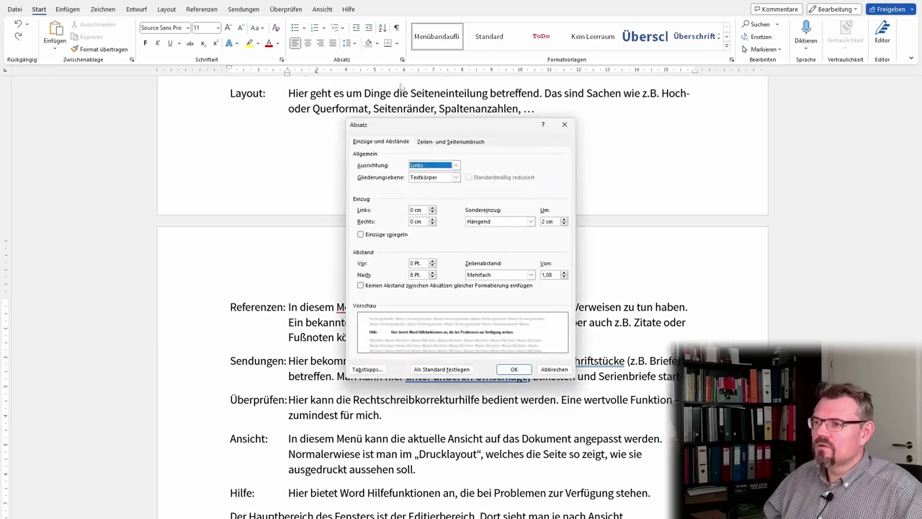
left_click(377, 367)
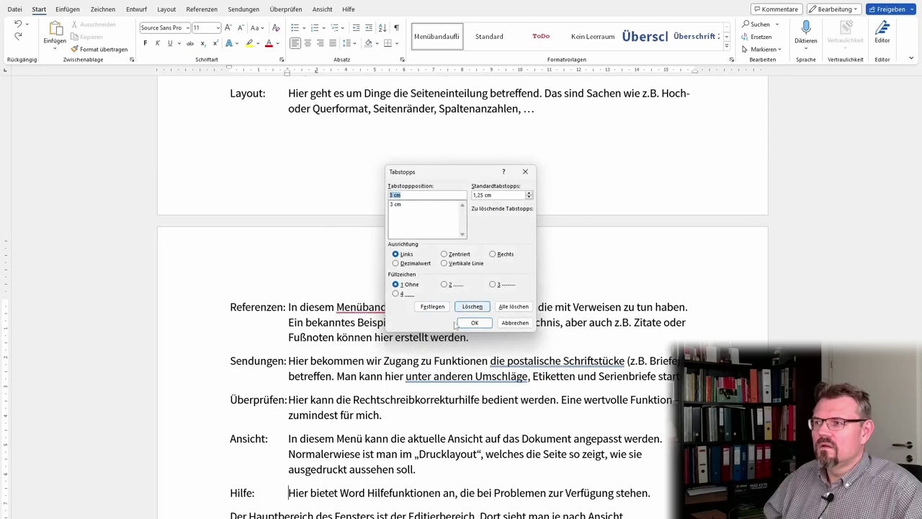
left_click(472, 306)
left_click(475, 322)
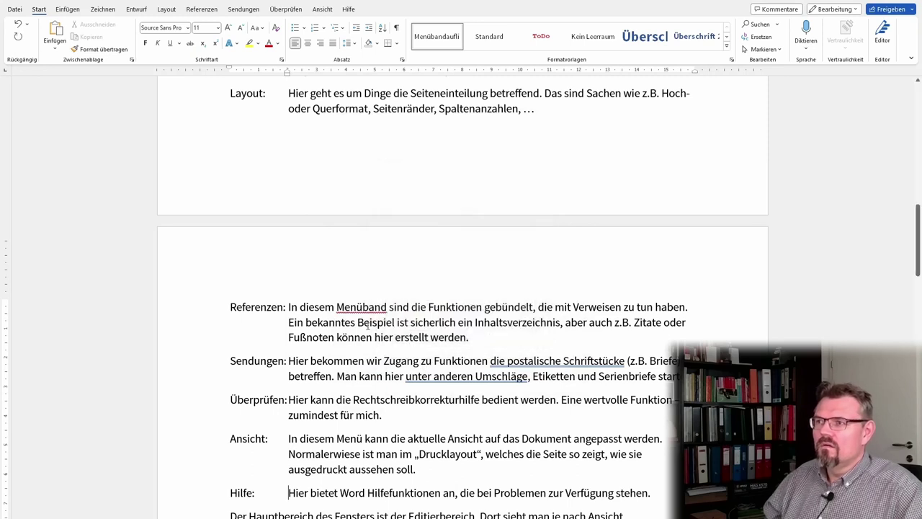
scroll(331, 382, "up", 5)
scroll(328, 377, "up", 4)
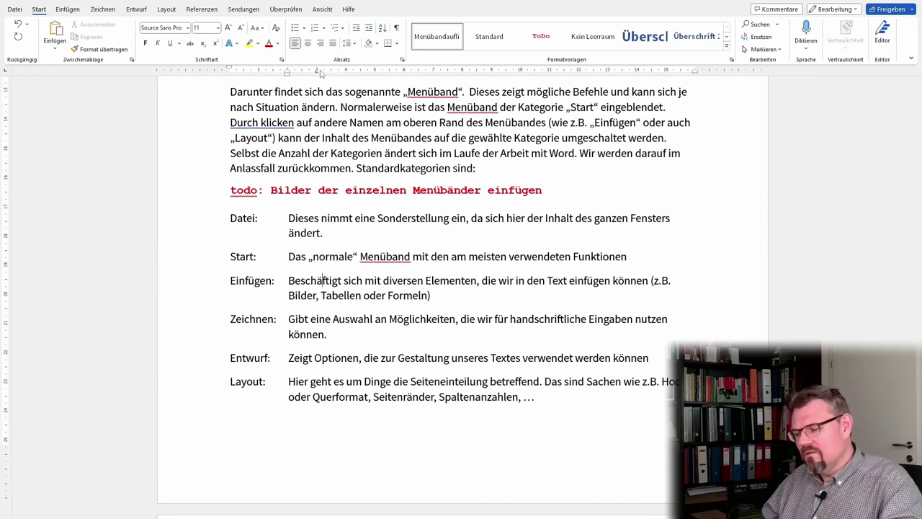
Modify the Menübandauflistung style to delete its 3 cm tab stop, keeping the 2 cm hanging indent.
scroll(321, 74, "down", 5)
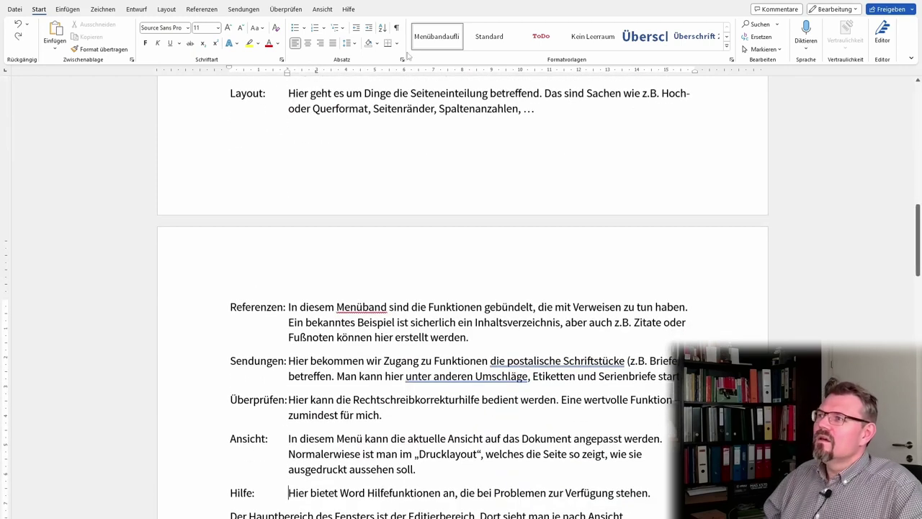
right_click(445, 40)
left_click(461, 56)
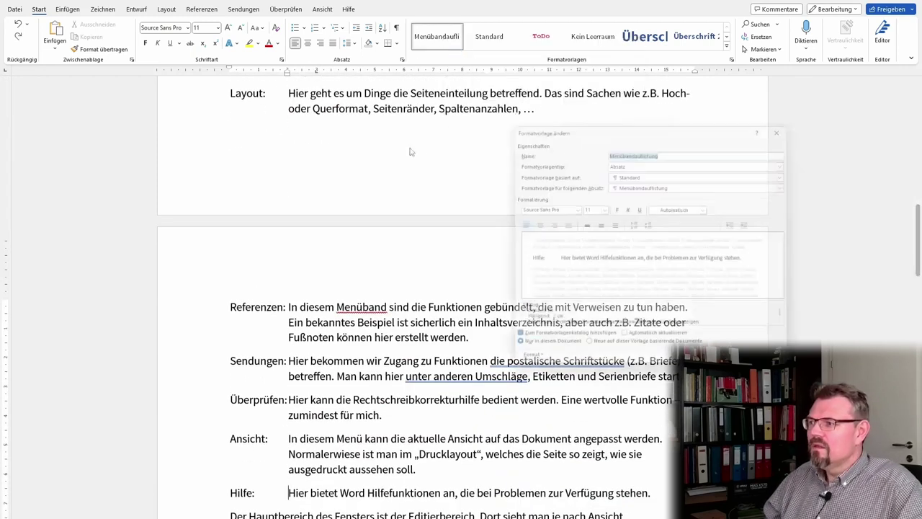
left_click(524, 366)
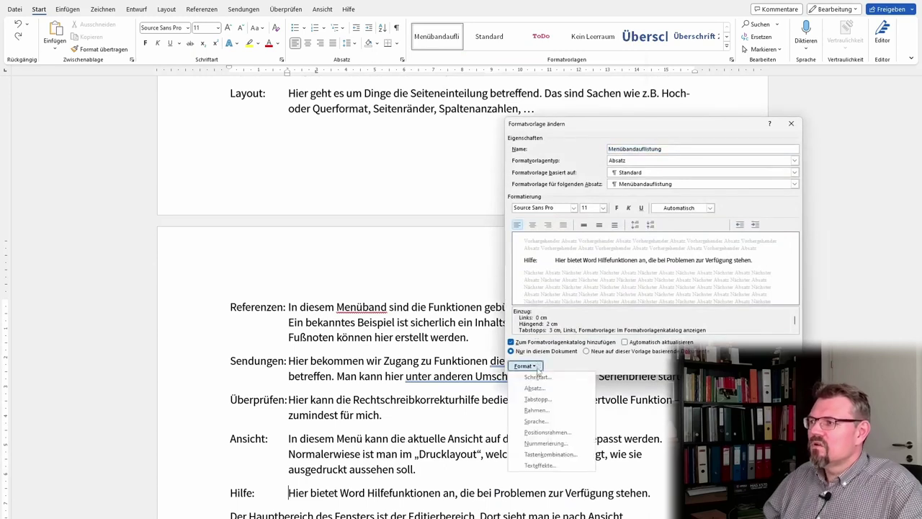
left_click(546, 387)
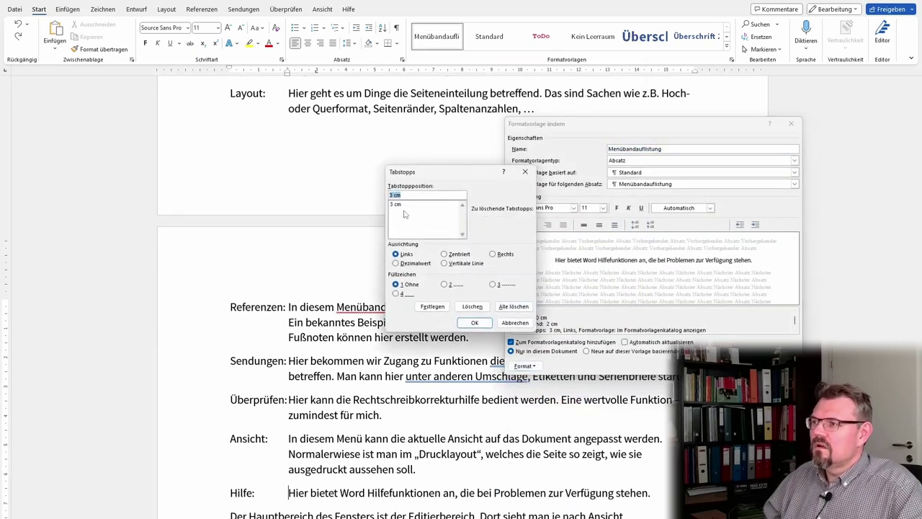
left_click(403, 206)
left_click(473, 306)
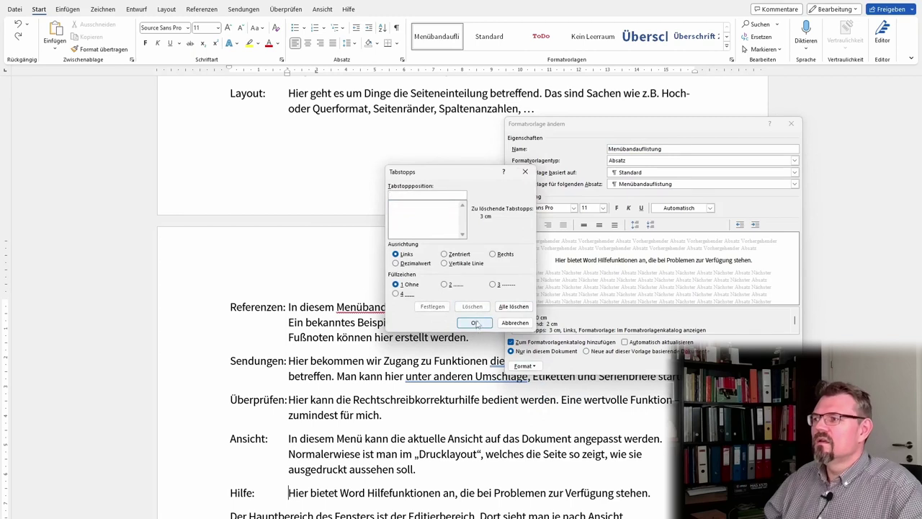
left_click(475, 323)
key("Return")
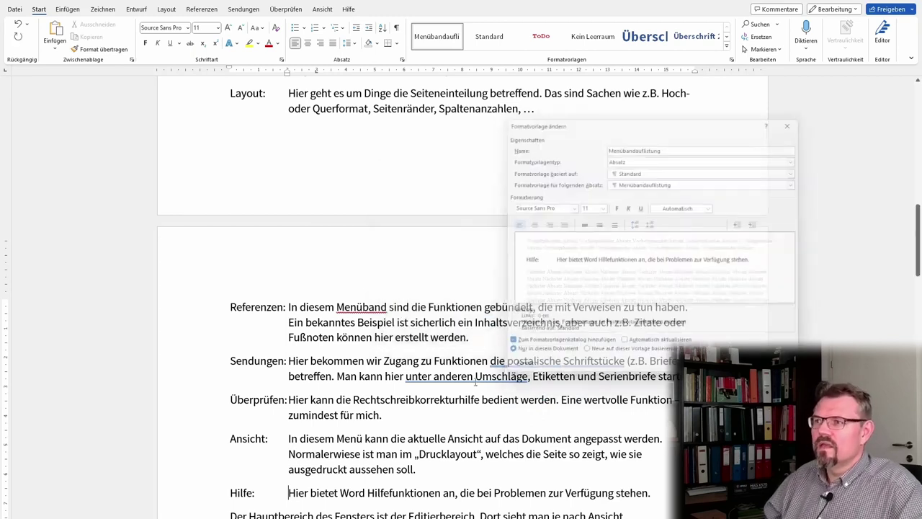
scroll(326, 267, "up", 3)
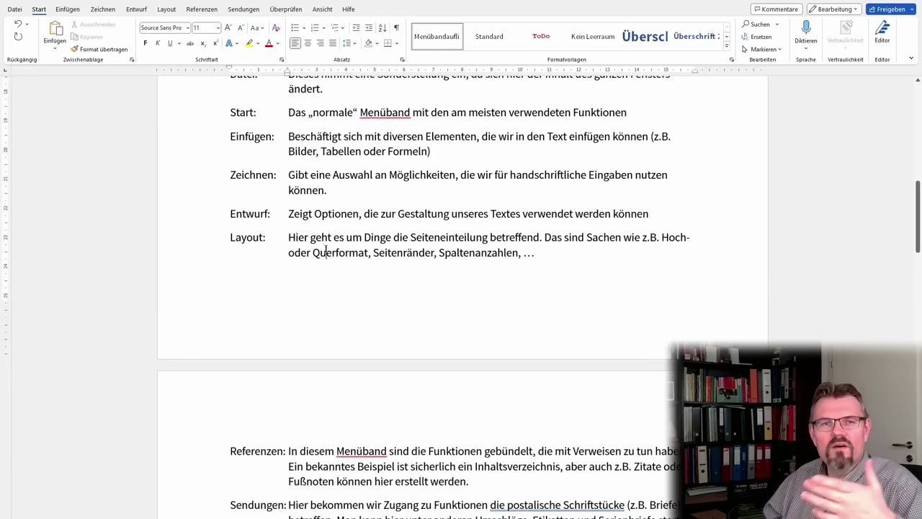
scroll(319, 195, "up", 3)
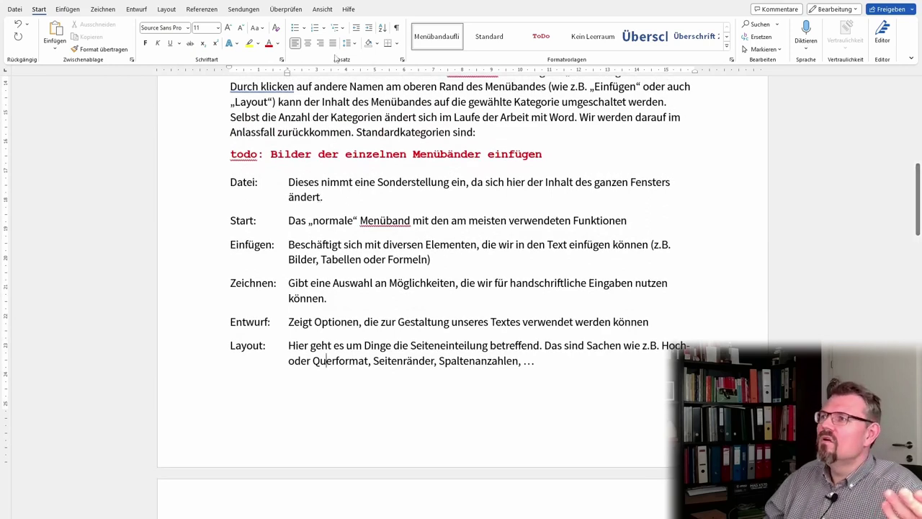
Raise the Menübandauflistung style's hanging indent from 2 cm to 2,3 cm.
right_click(428, 29)
left_click(466, 49)
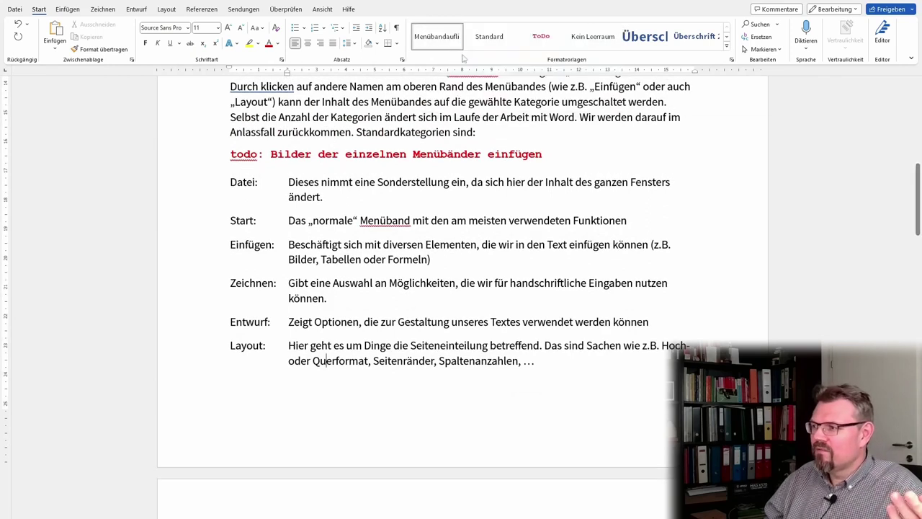
left_click(514, 367)
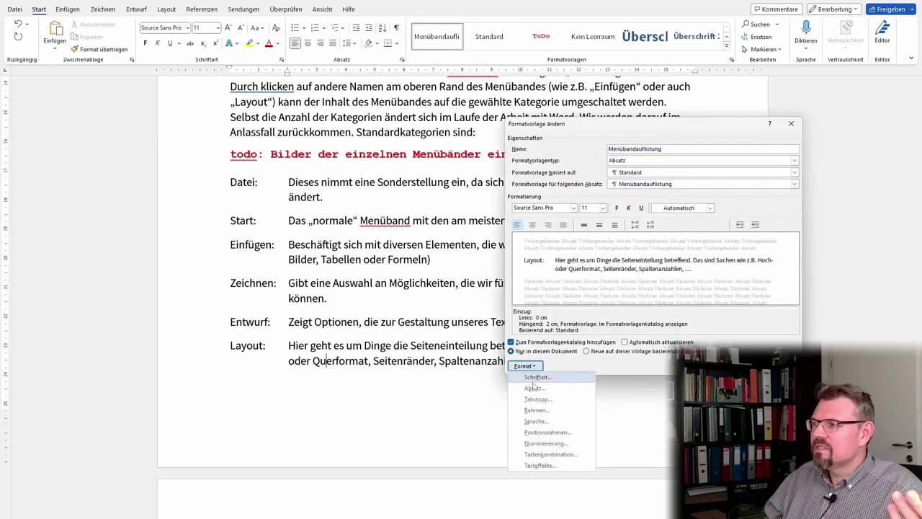
left_click(535, 390)
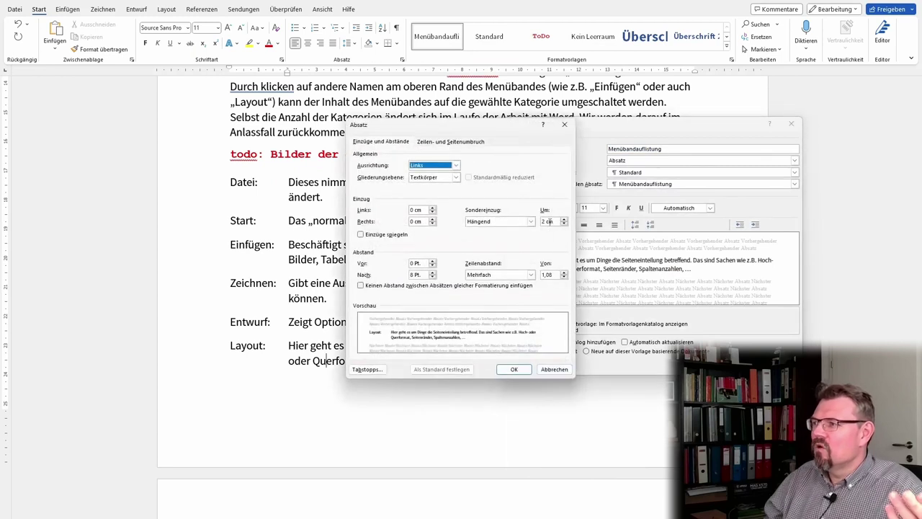
left_click(564, 220)
left_click(564, 221)
left_click(564, 221)
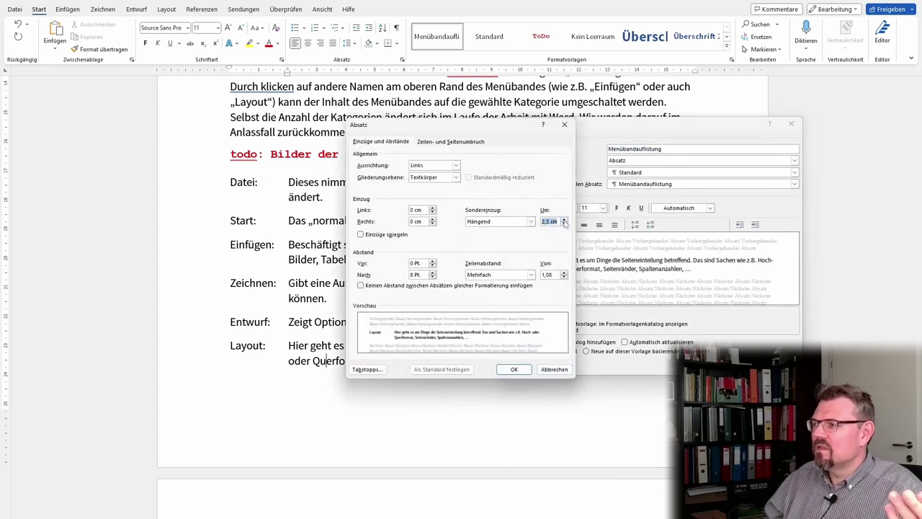
left_click(514, 369)
key("Return")
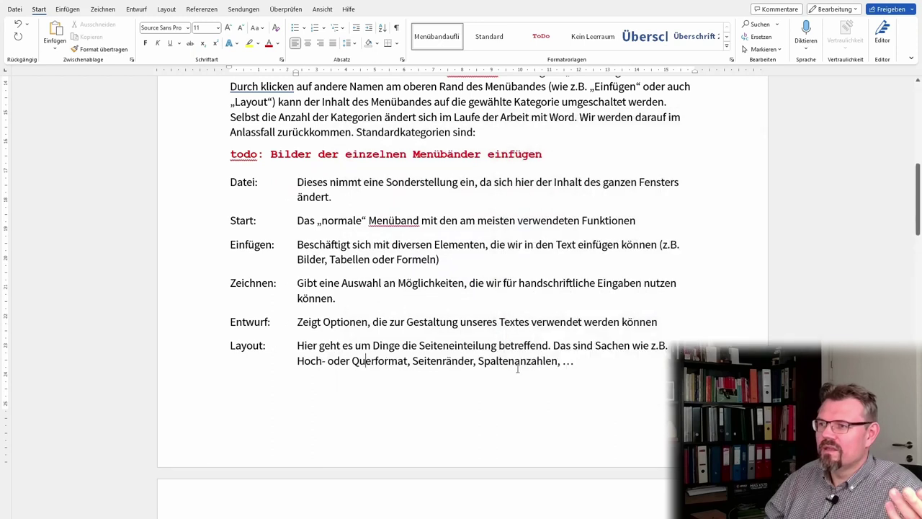
scroll(257, 336, "down", 5)
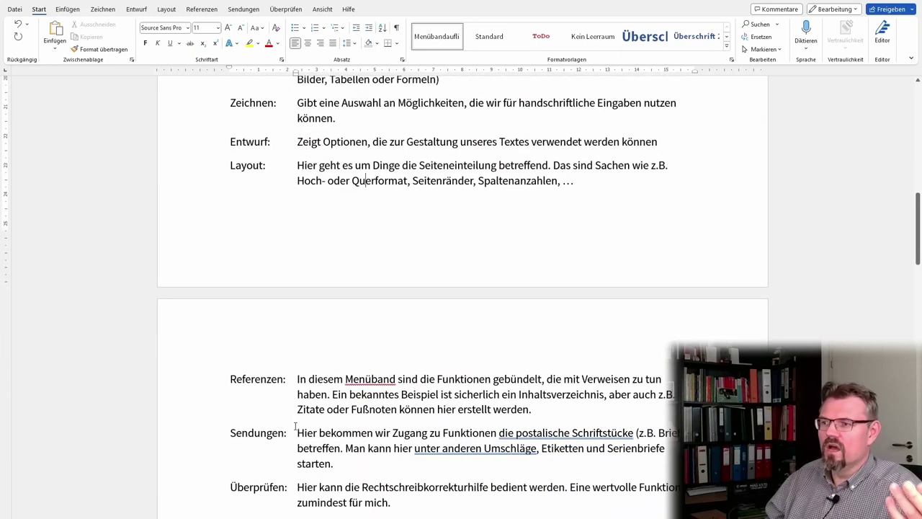
scroll(296, 427, "down", 3)
scroll(297, 454, "down", 2)
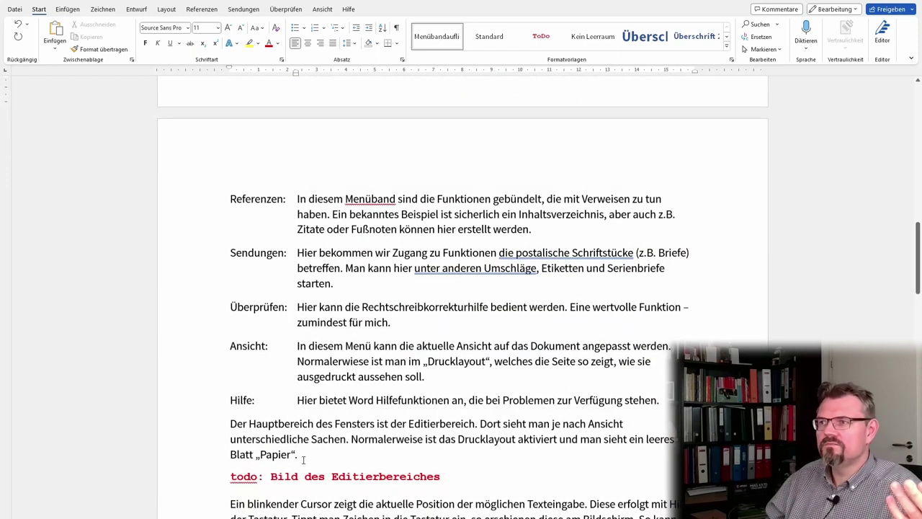
scroll(304, 459, "up", 2)
scroll(303, 457, "up", 3)
scroll(301, 455, "up", 4)
scroll(298, 451, "up", 4)
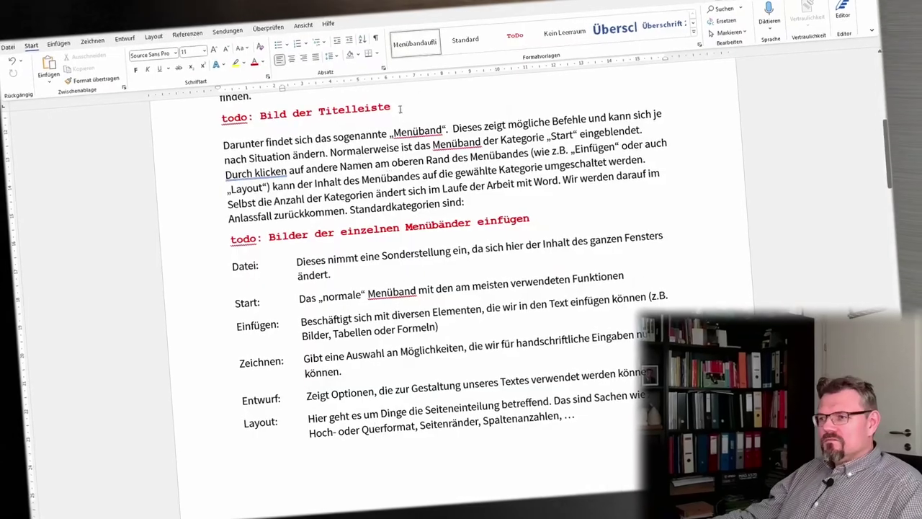
scroll(308, 323, "down", 3)
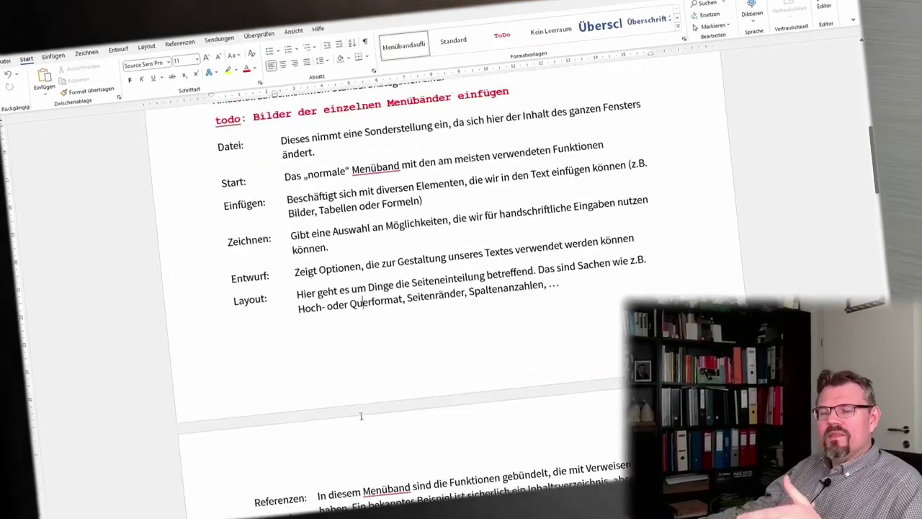
scroll(359, 408, "up", 2)
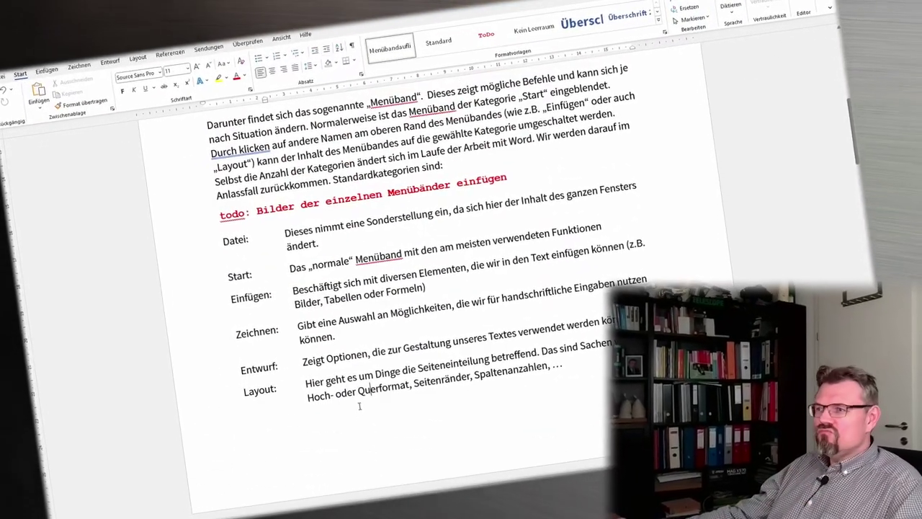
scroll(358, 399, "up", 4)
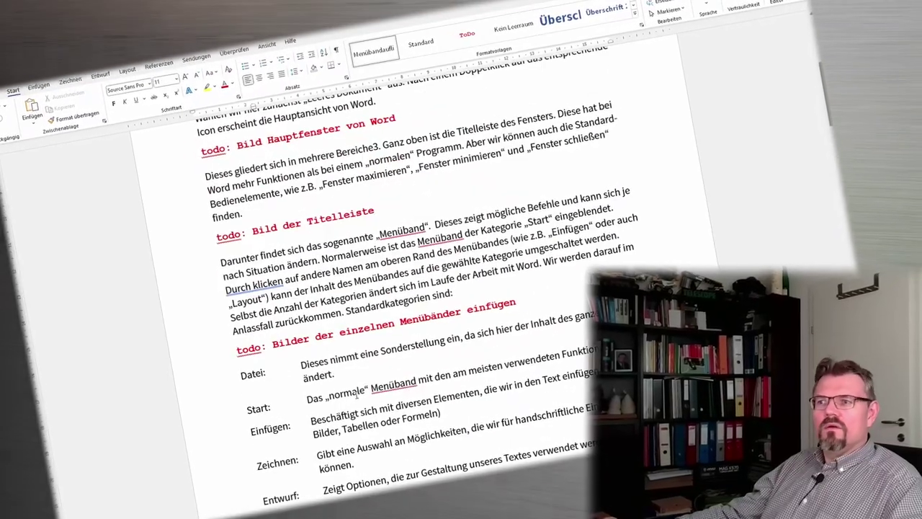
scroll(356, 389, "down", 2)
scroll(356, 389, "down", 3)
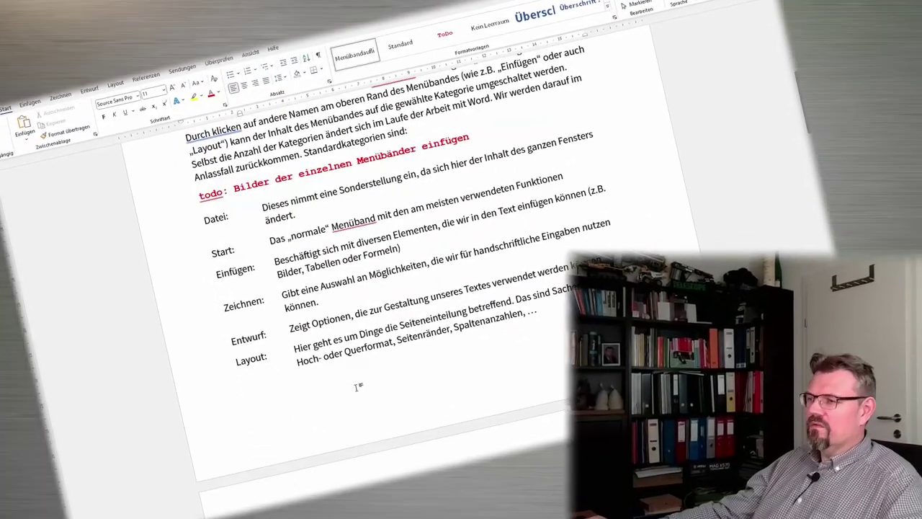
scroll(324, 289, "down", 2)
scroll(324, 289, "down", 3)
scroll(331, 266, "down", 3)
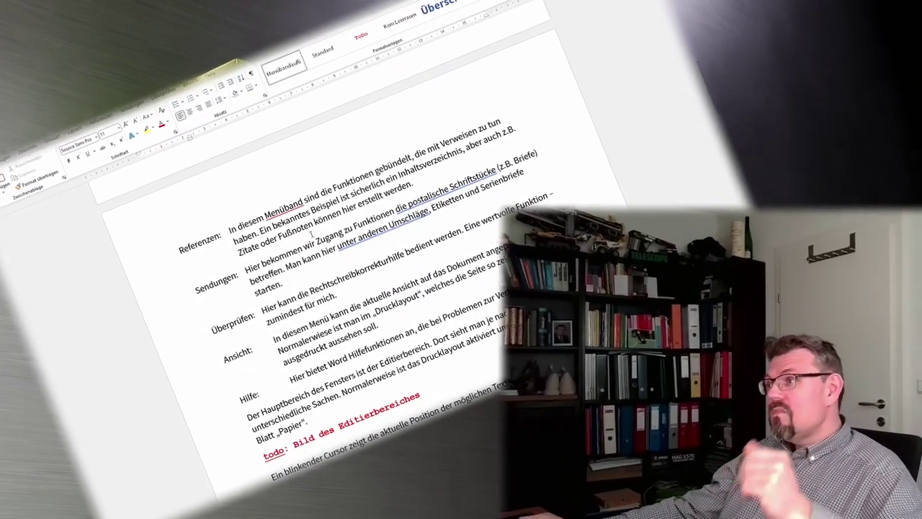
scroll(382, 223, "up", 2)
scroll(371, 219, "up", 1)
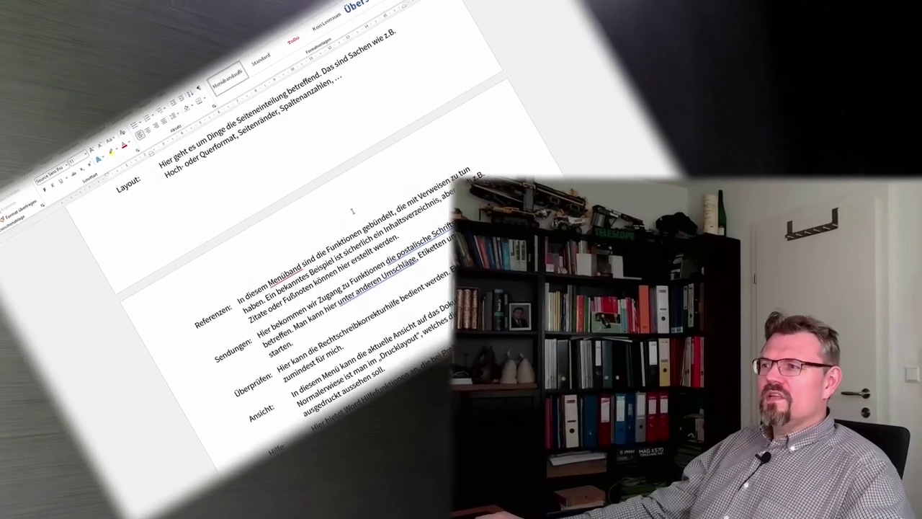
scroll(339, 216, "up", 3)
scroll(338, 216, "up", 3)
scroll(318, 204, "up", 5)
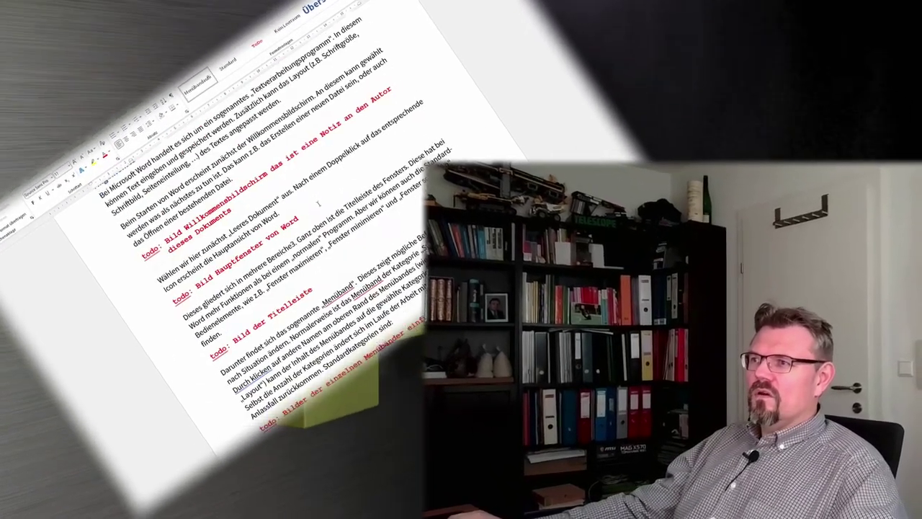